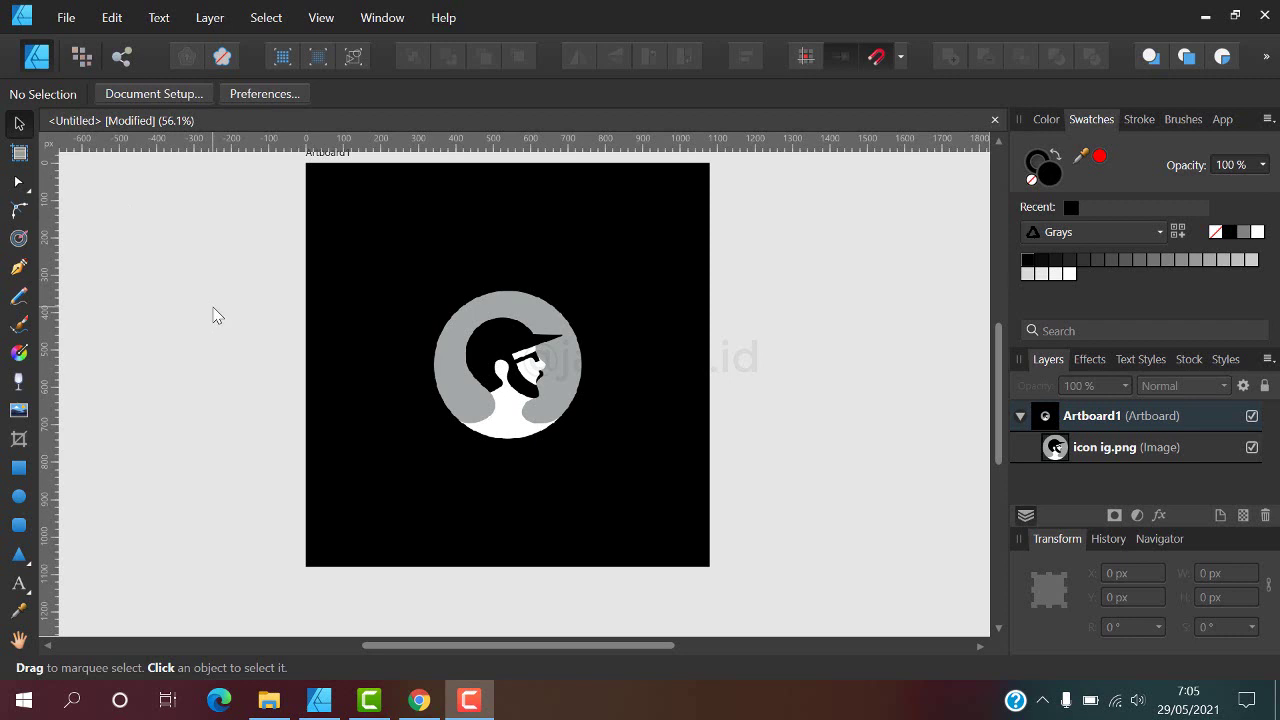
Inspect the layers by alternately selecting Artboard1 and the placed icon ig.png.
scroll(600, 245, up, 1)
scroll(611, 240, up, 1)
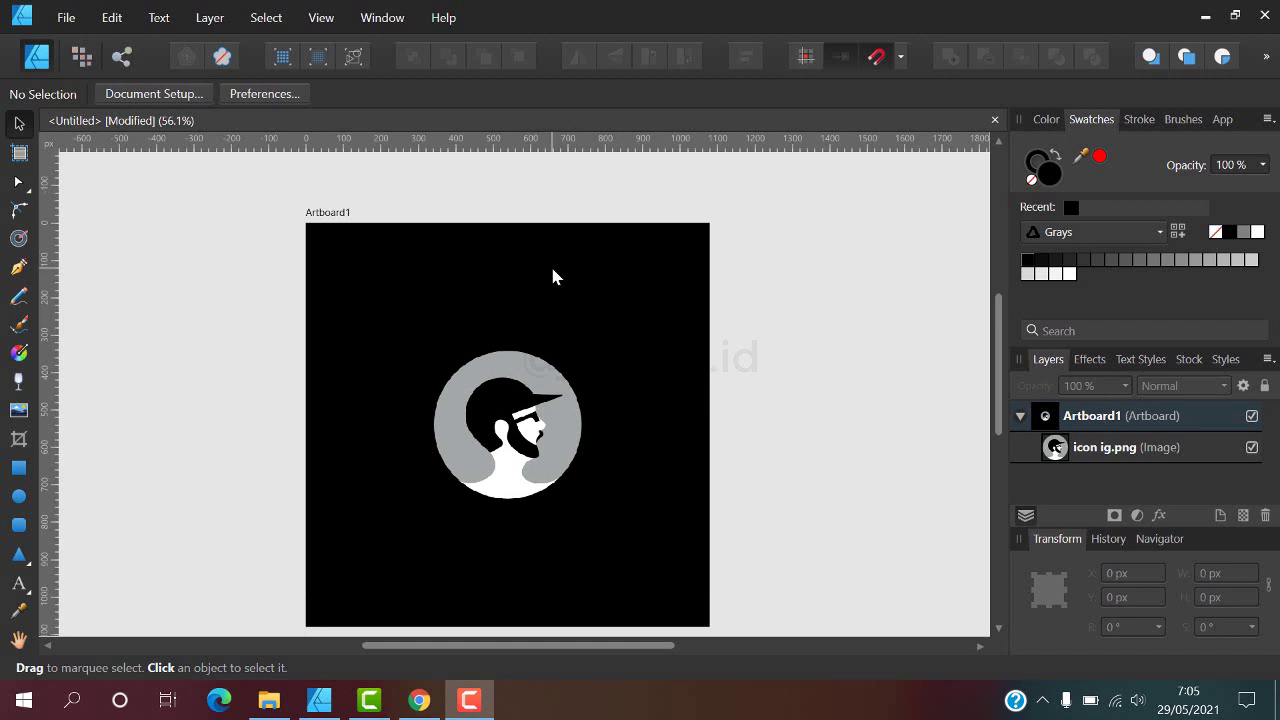
scroll(590, 261, down, 1)
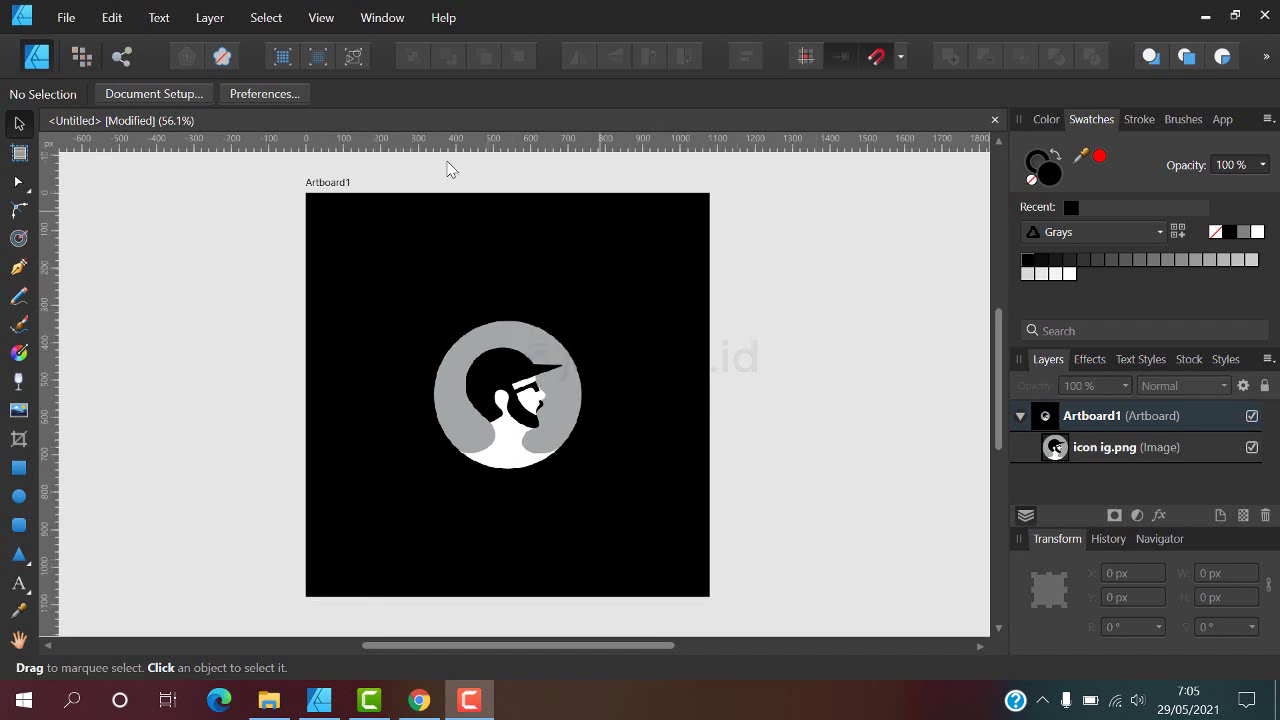
click(318, 184)
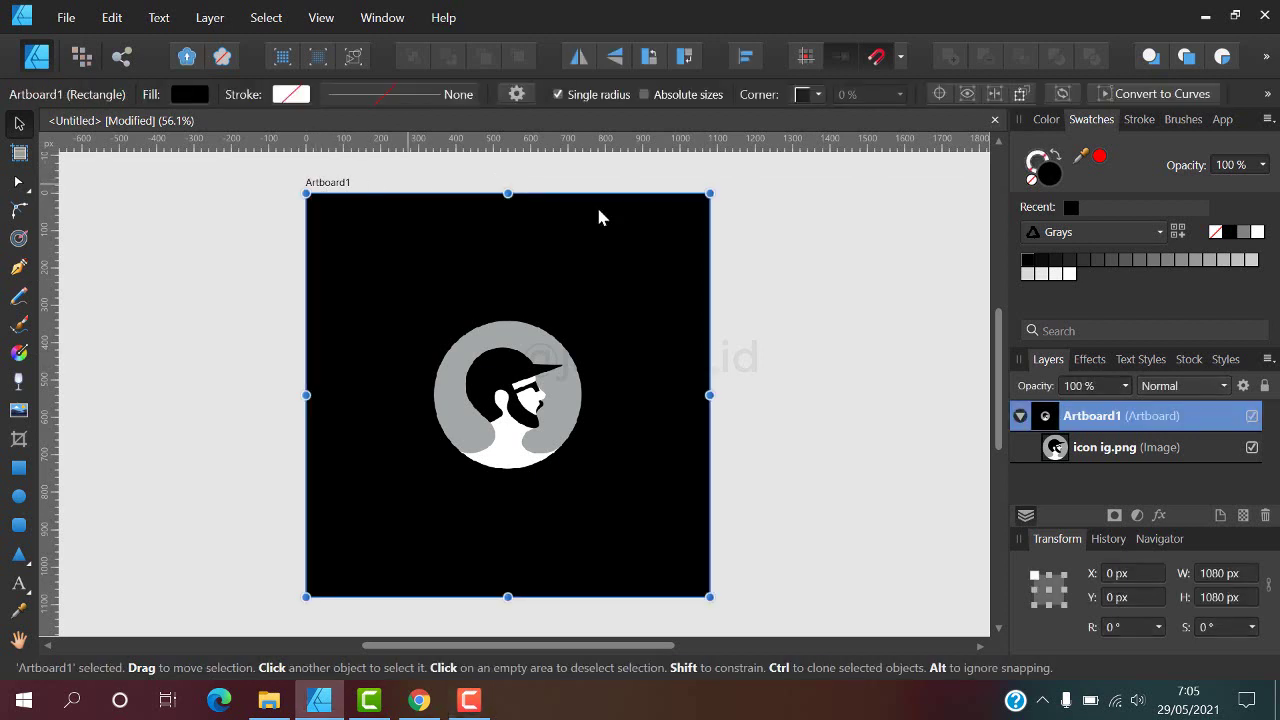
click(837, 251)
click(334, 190)
click(815, 236)
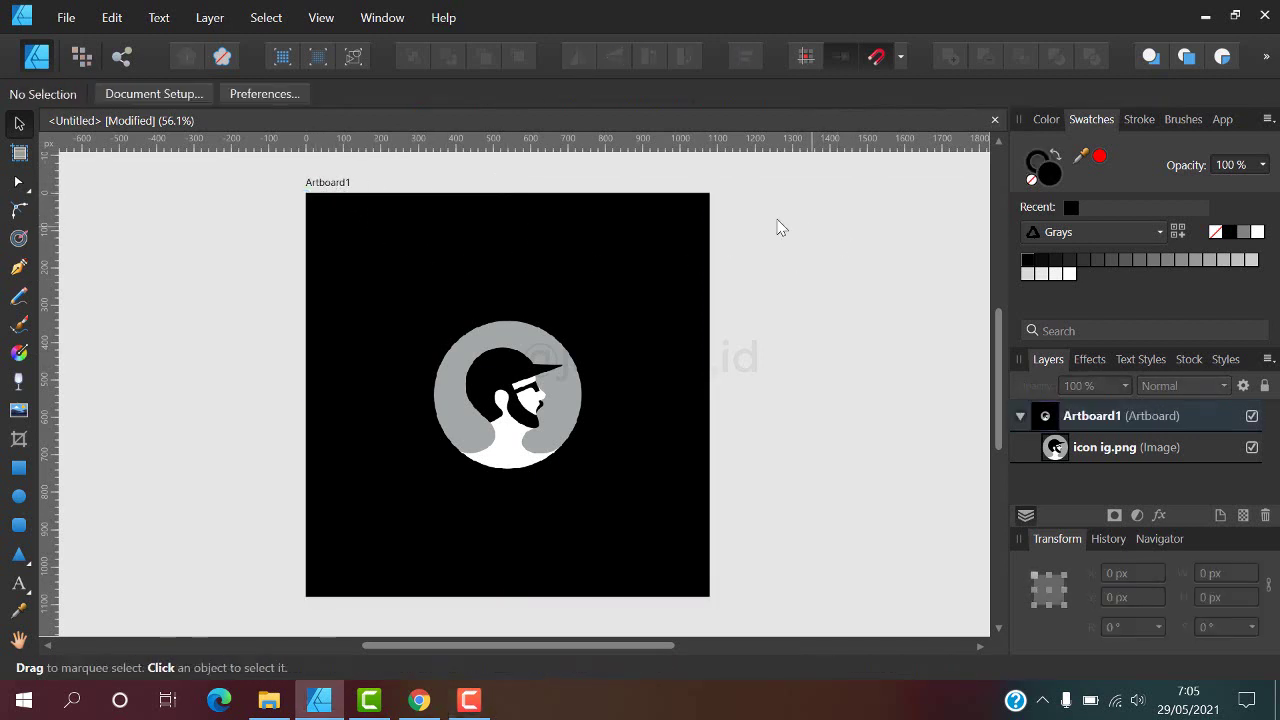
click(312, 185)
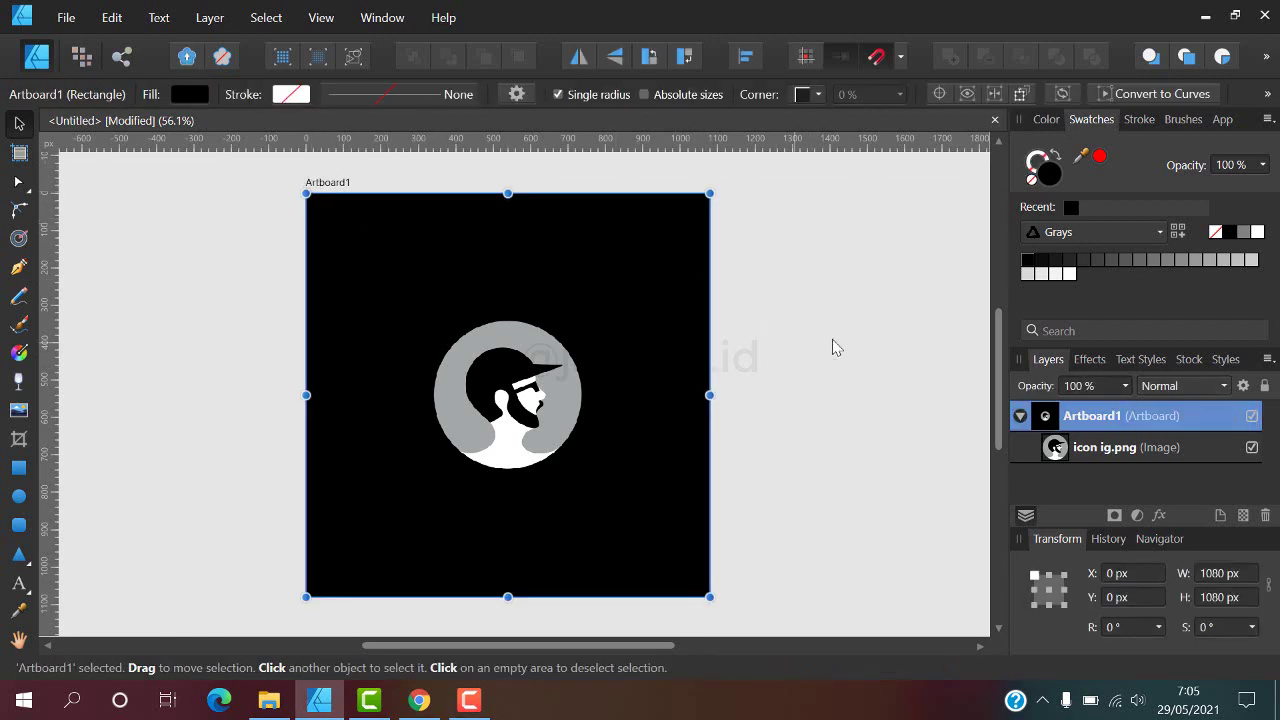
click(797, 313)
click(484, 410)
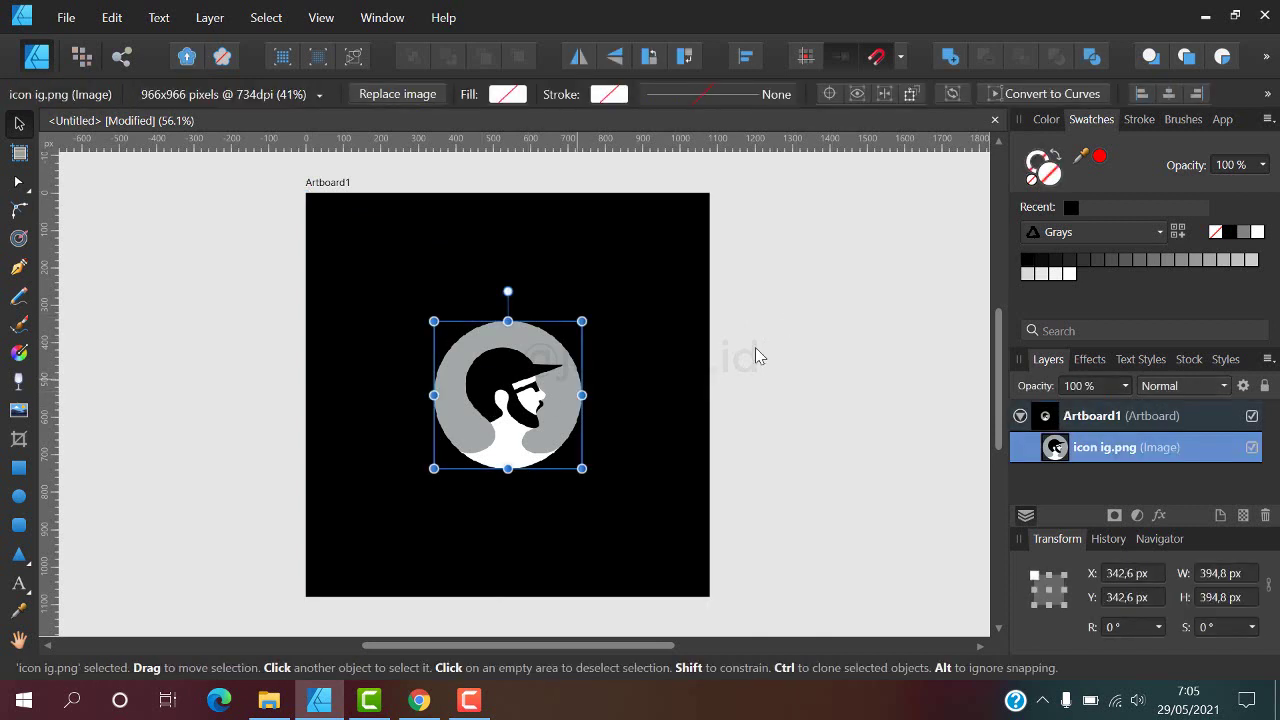
click(813, 321)
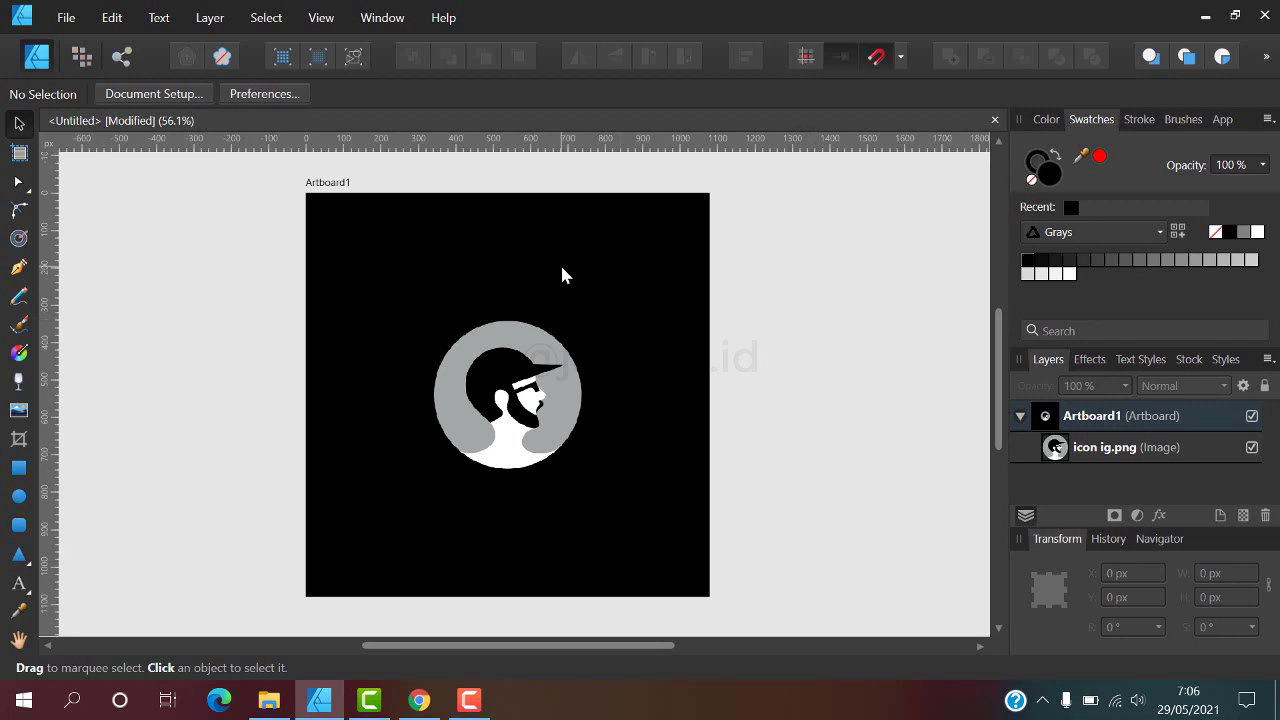
click(326, 183)
click(249, 250)
click(326, 186)
click(480, 370)
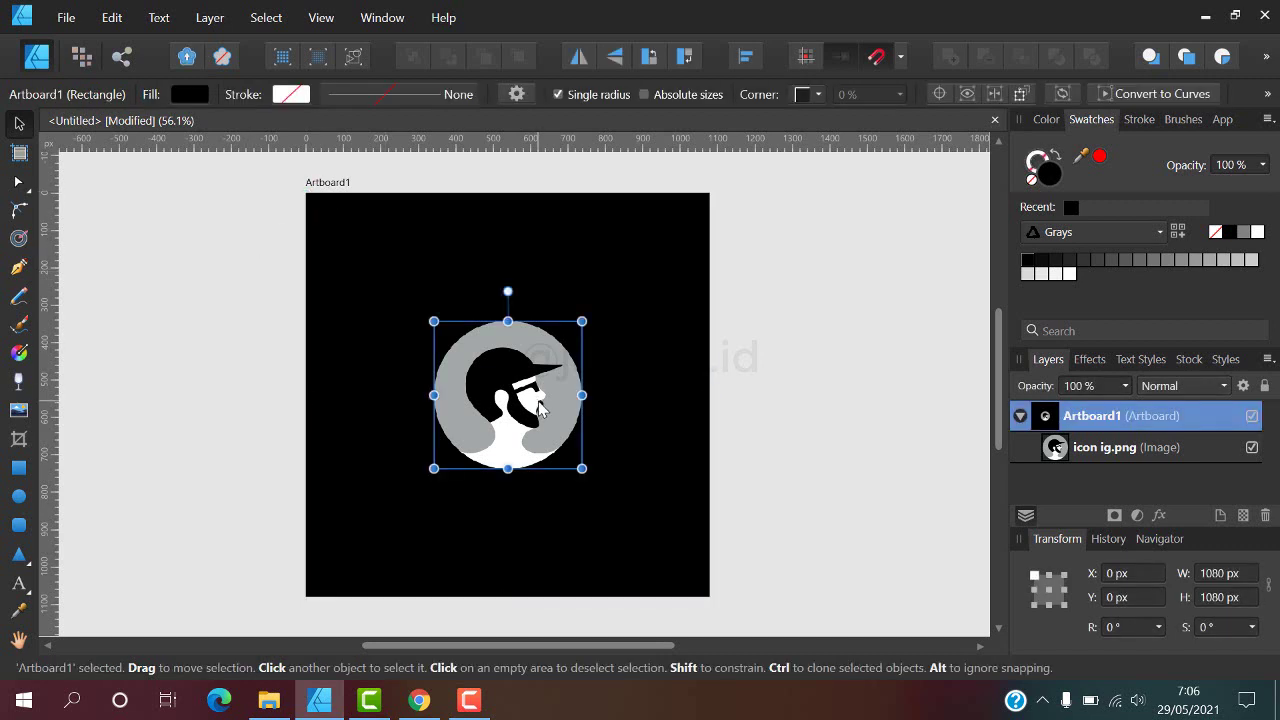
click(828, 360)
click(575, 362)
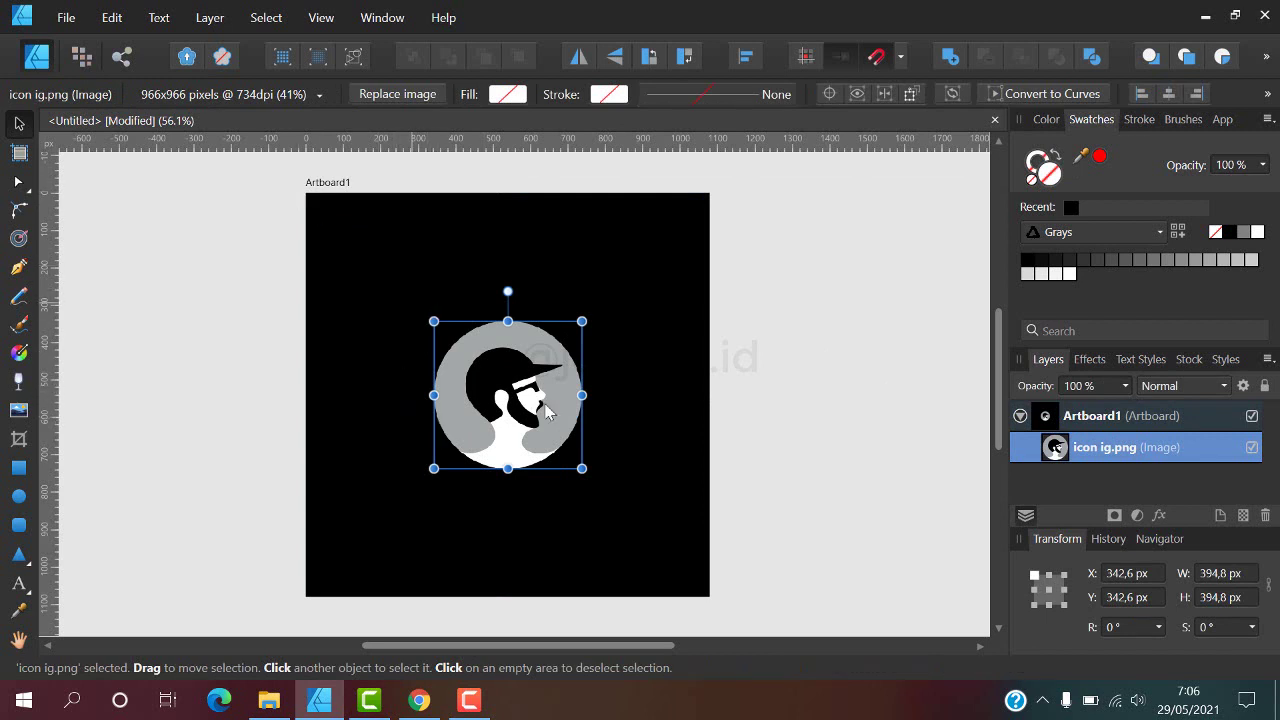
click(720, 337)
click(555, 362)
click(300, 285)
click(571, 400)
click(791, 380)
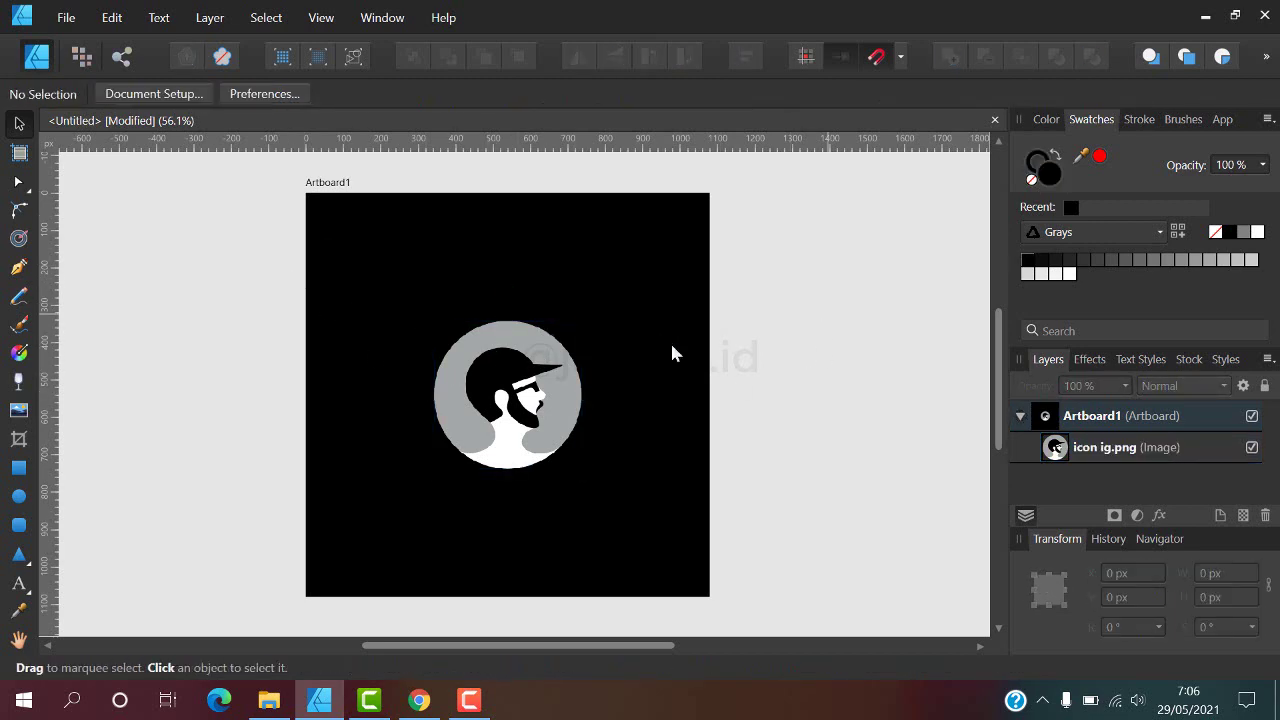
click(336, 193)
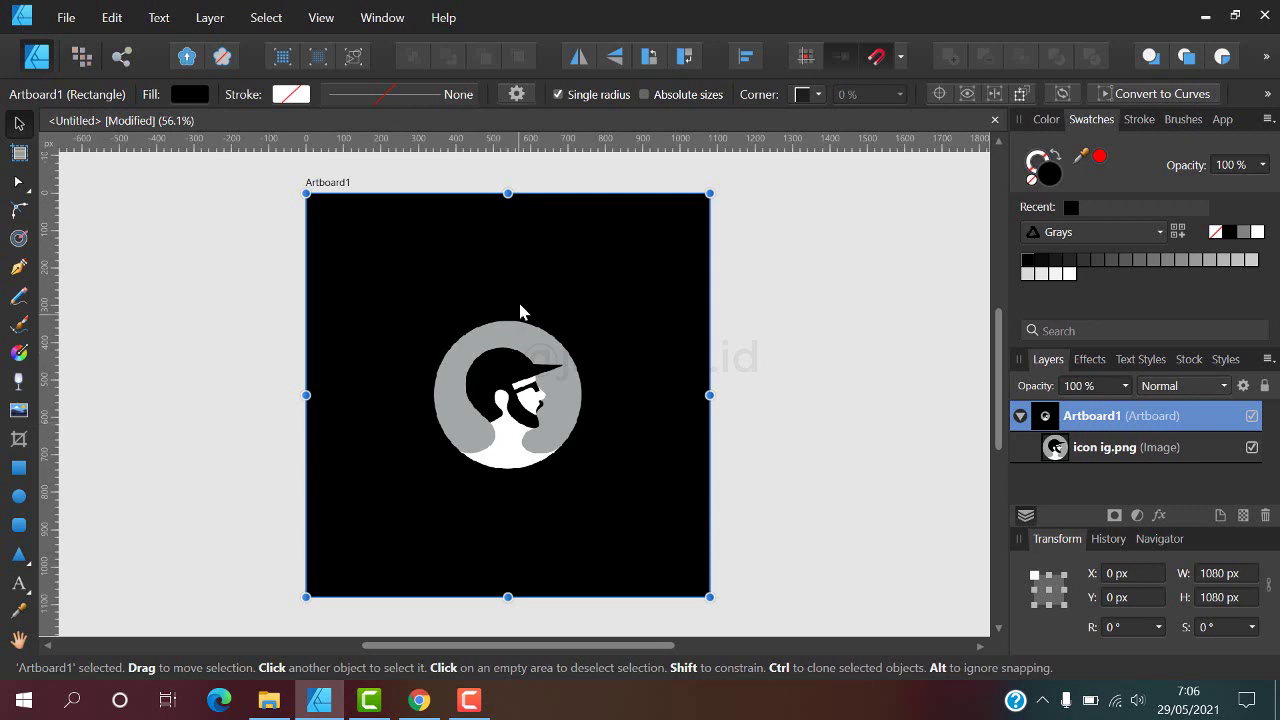
click(277, 245)
click(520, 390)
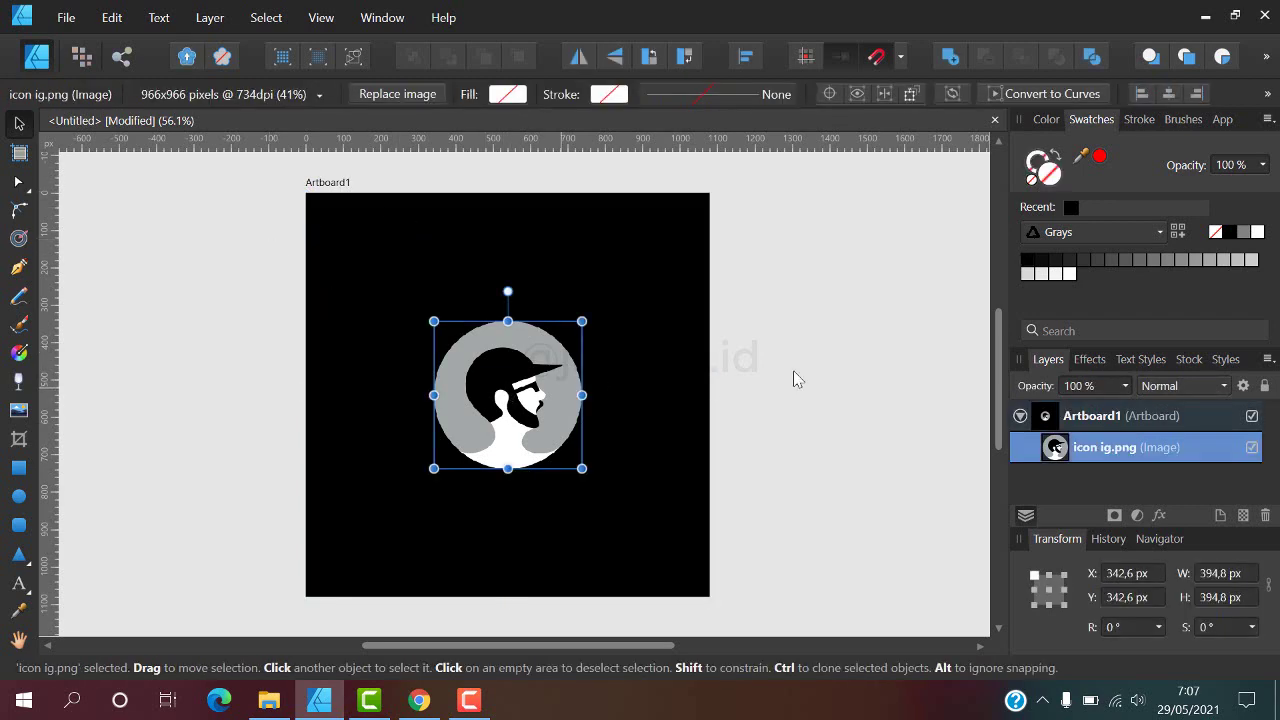
click(791, 374)
click(533, 385)
Undo a stray change, then keep toggling the selection between the artboard and icon image.
click(333, 188)
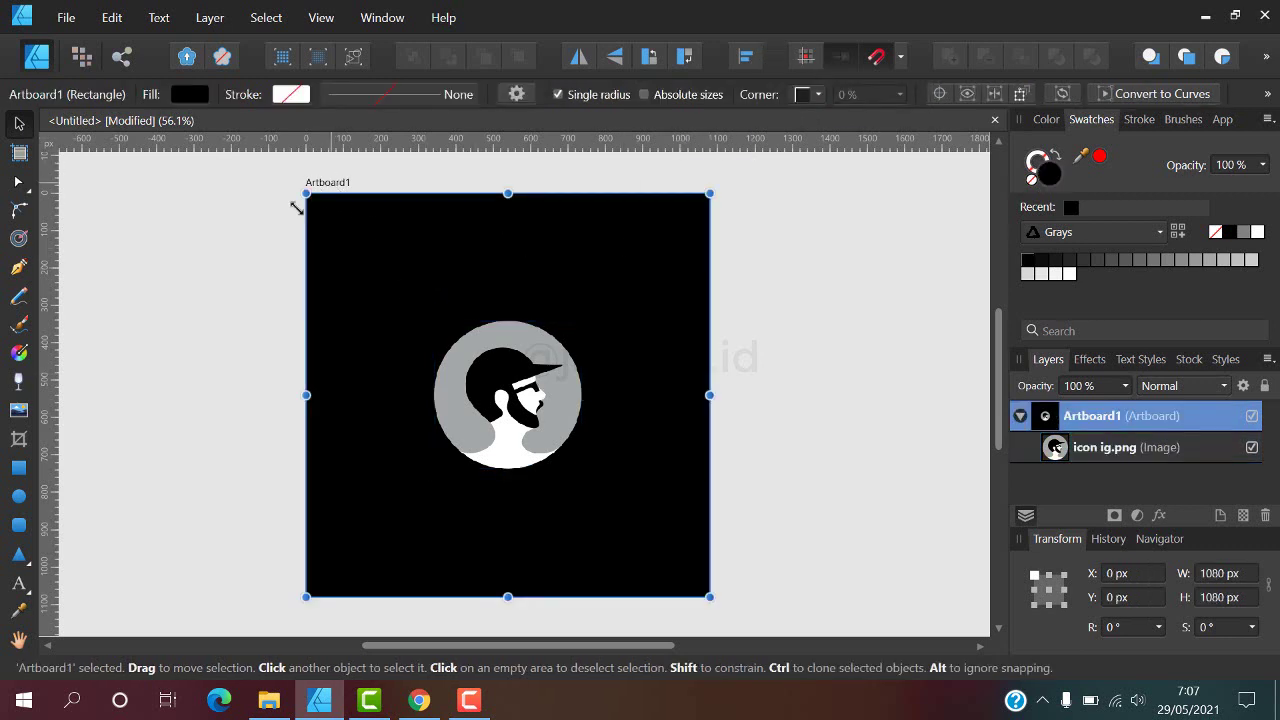
click(260, 266)
key(ctrl+z)
key(ctrl+z)
click(868, 336)
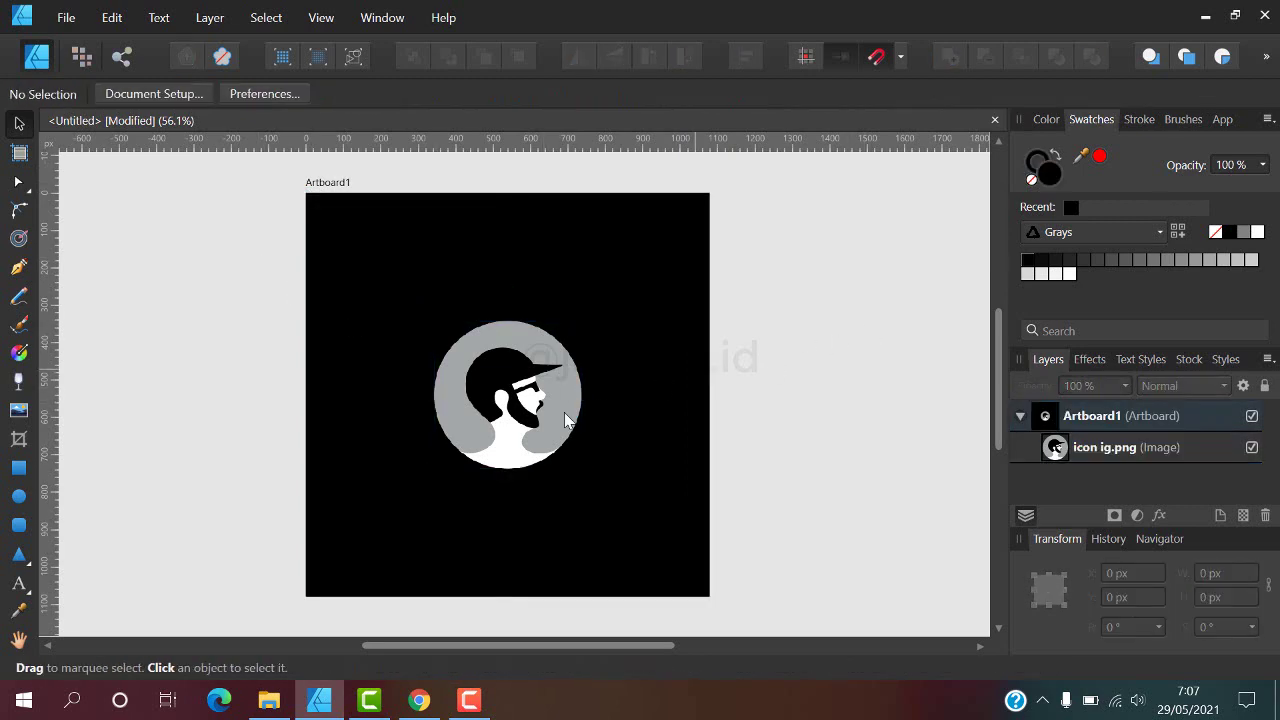
click(533, 428)
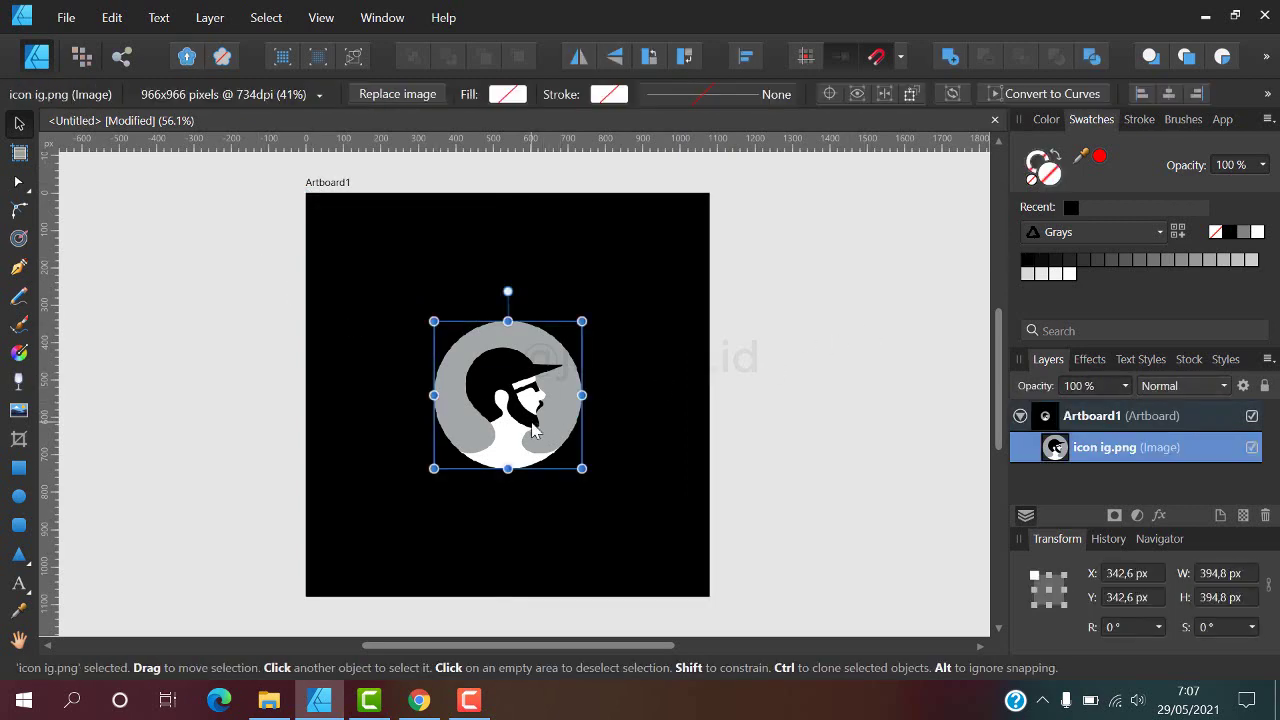
click(829, 354)
click(510, 412)
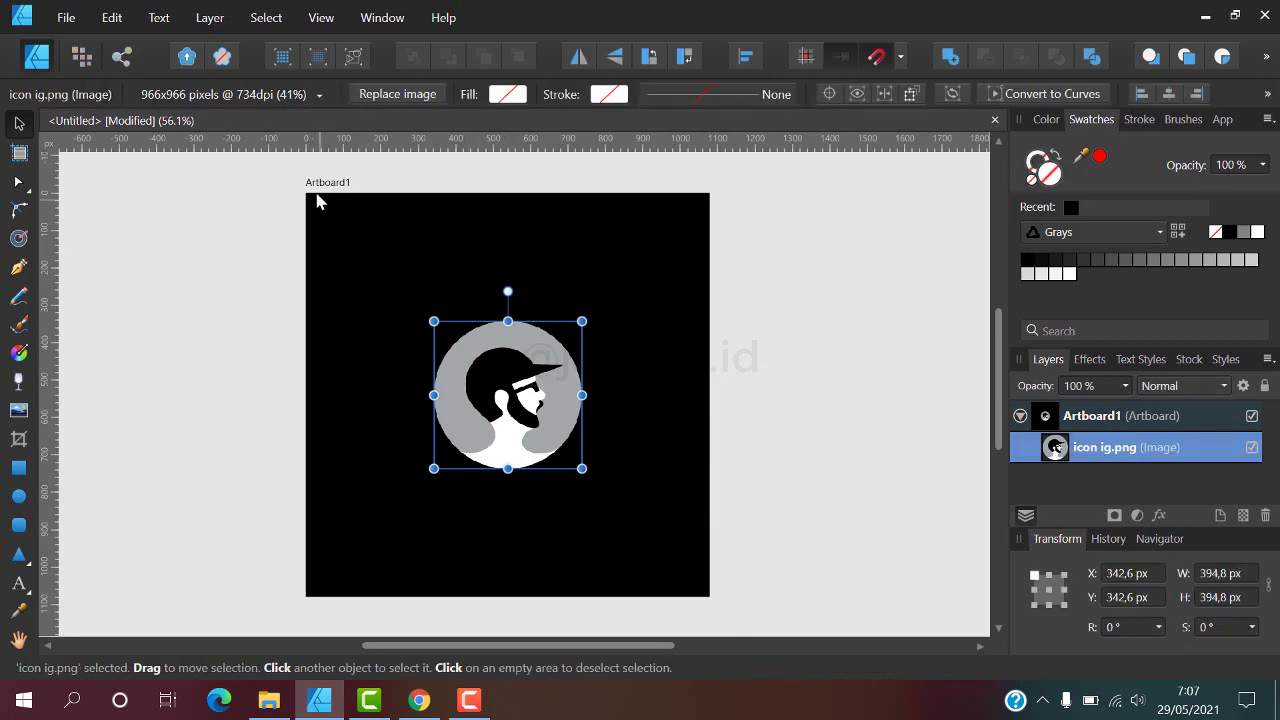
click(183, 303)
click(498, 405)
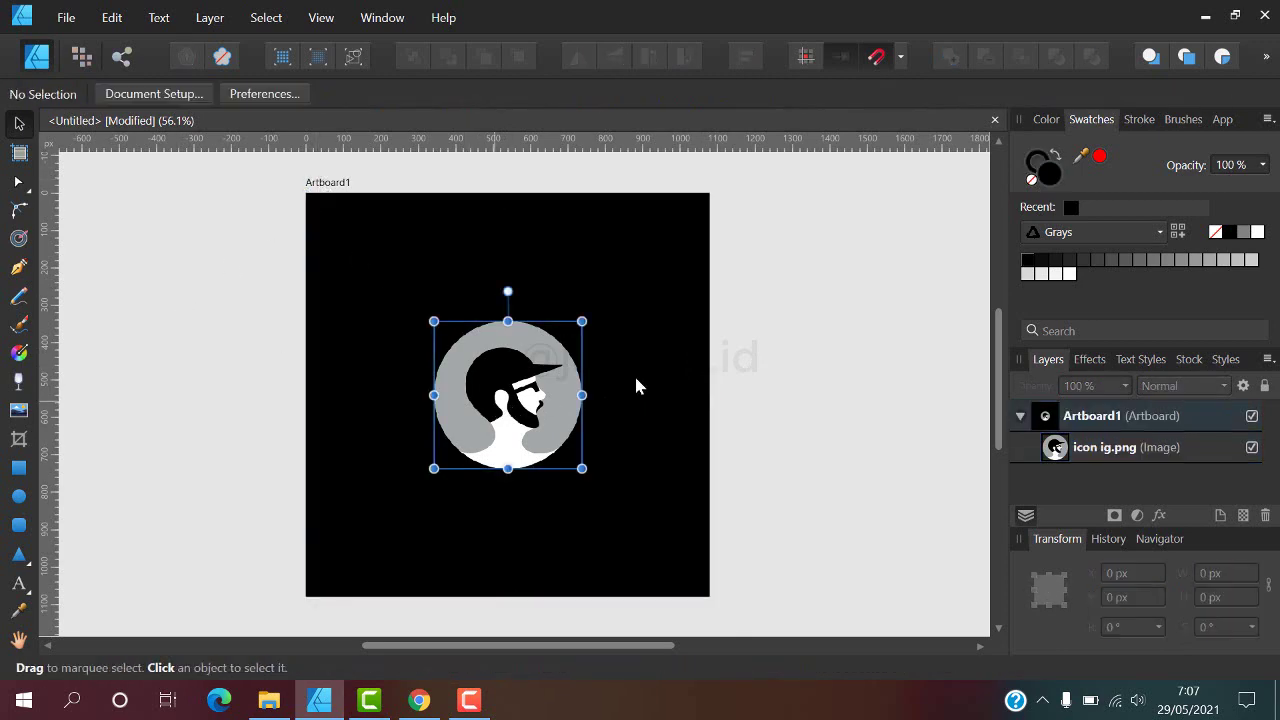
click(760, 354)
click(475, 398)
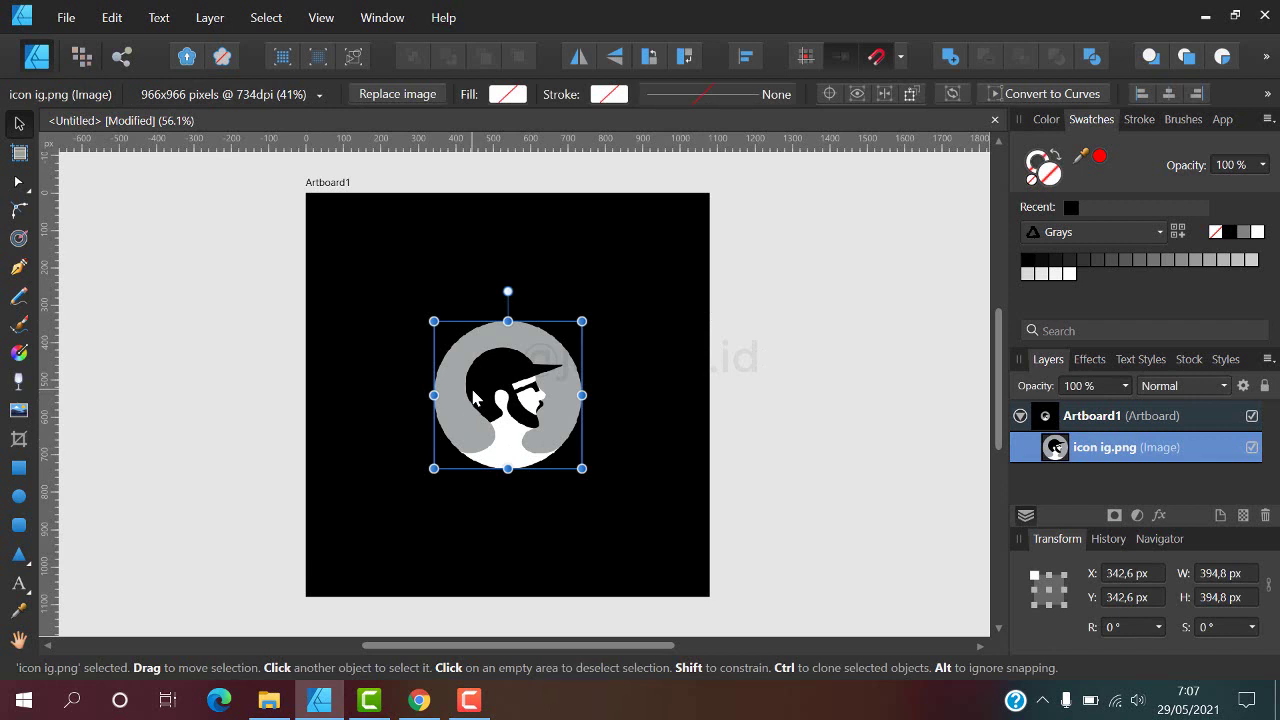
click(757, 314)
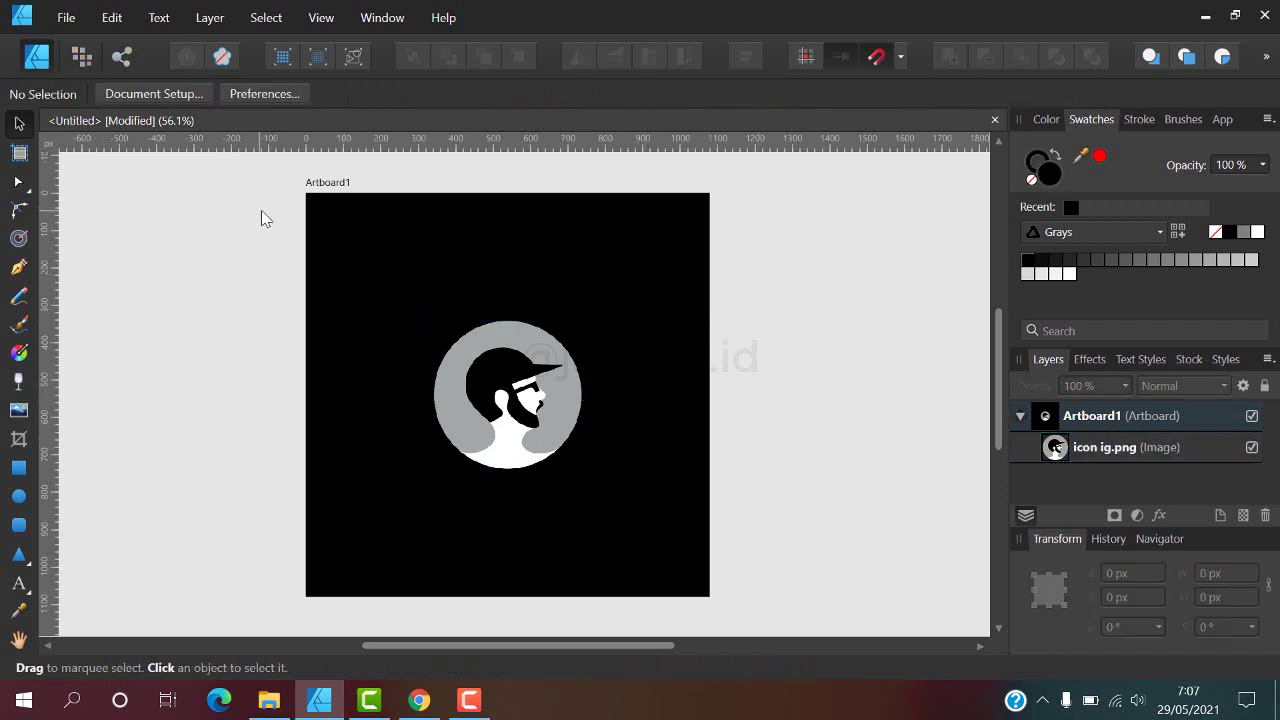
click(316, 188)
click(500, 390)
click(745, 350)
click(533, 380)
click(723, 309)
click(338, 188)
click(507, 427)
click(737, 357)
click(320, 200)
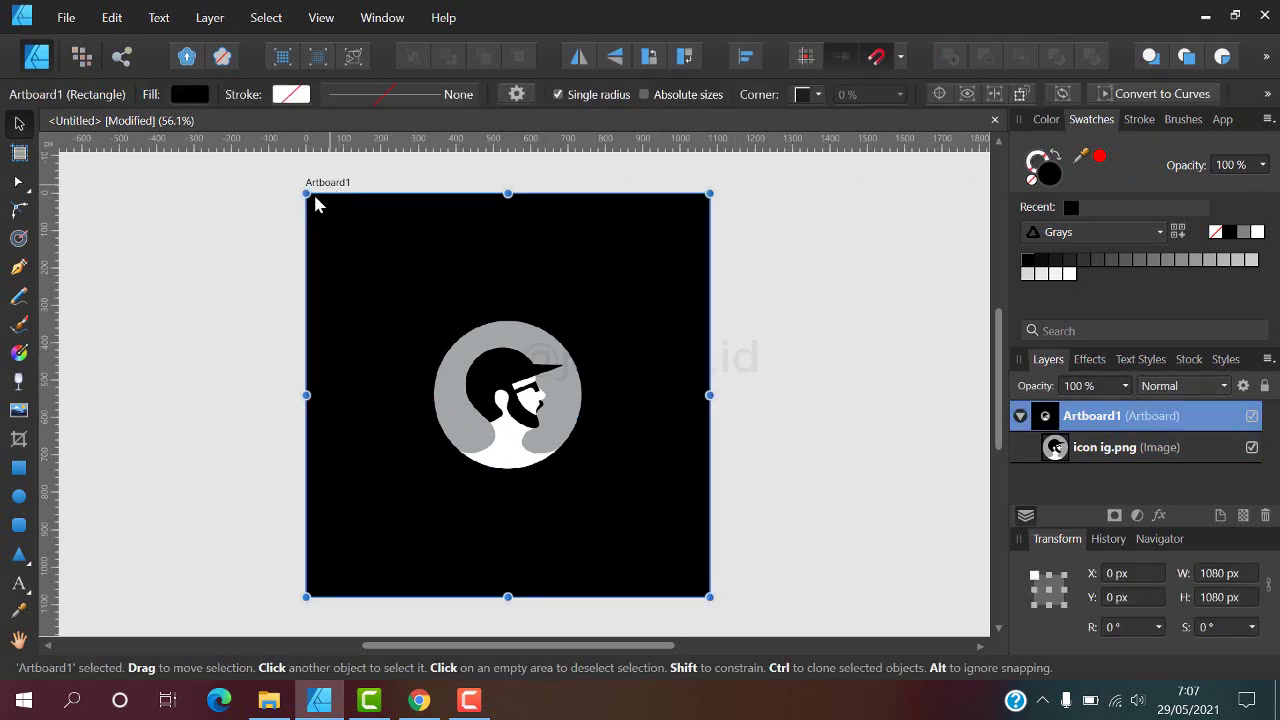
click(257, 237)
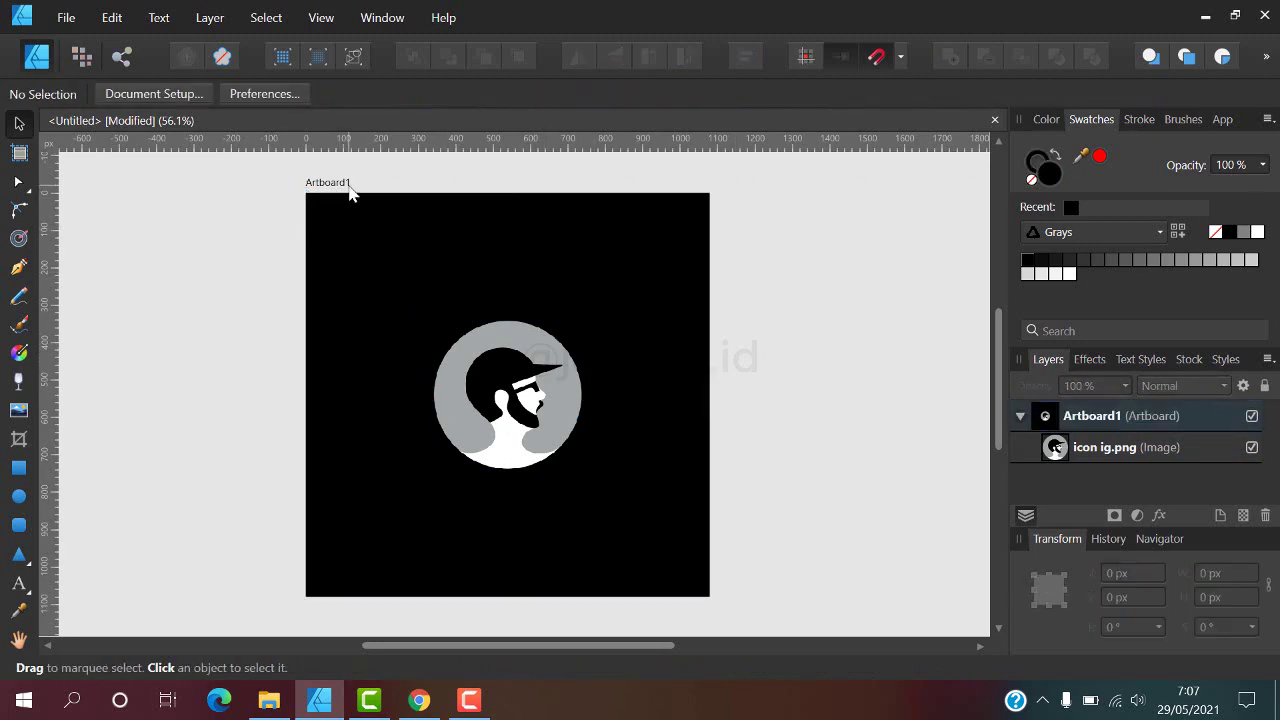
click(538, 372)
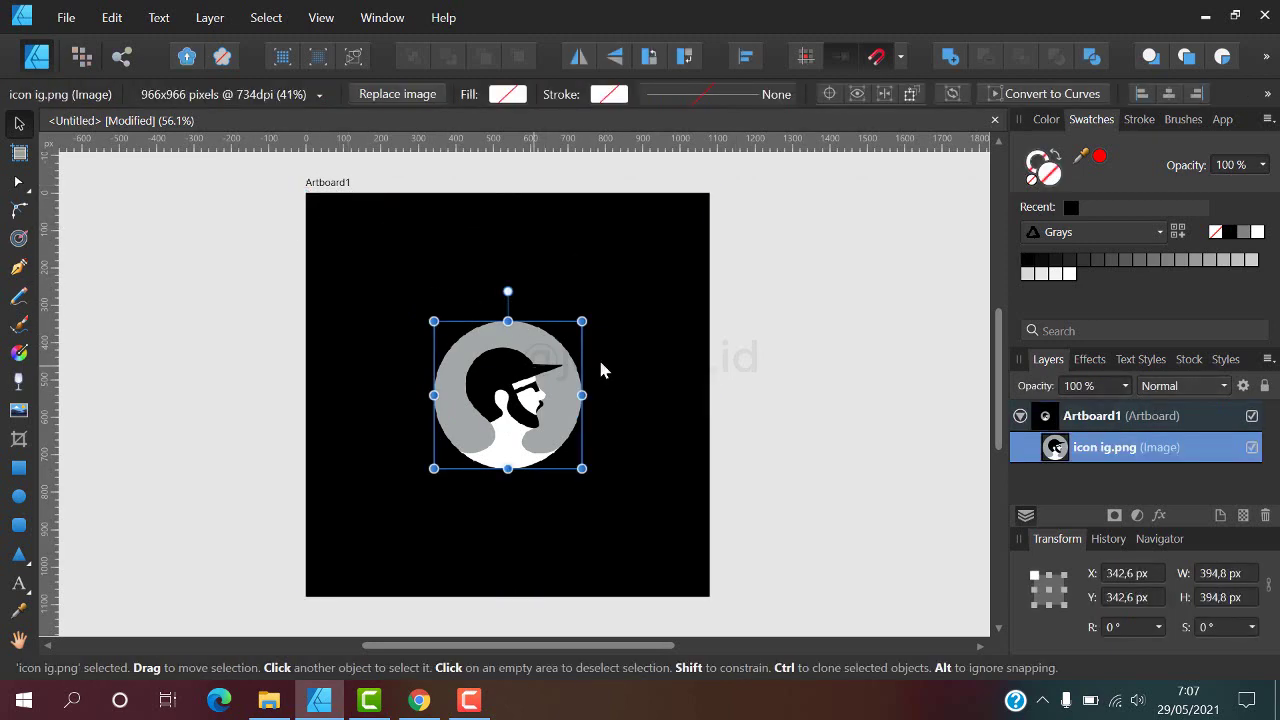
Set Artboard1's fill to None and delete the icon ig.png image.
click(316, 180)
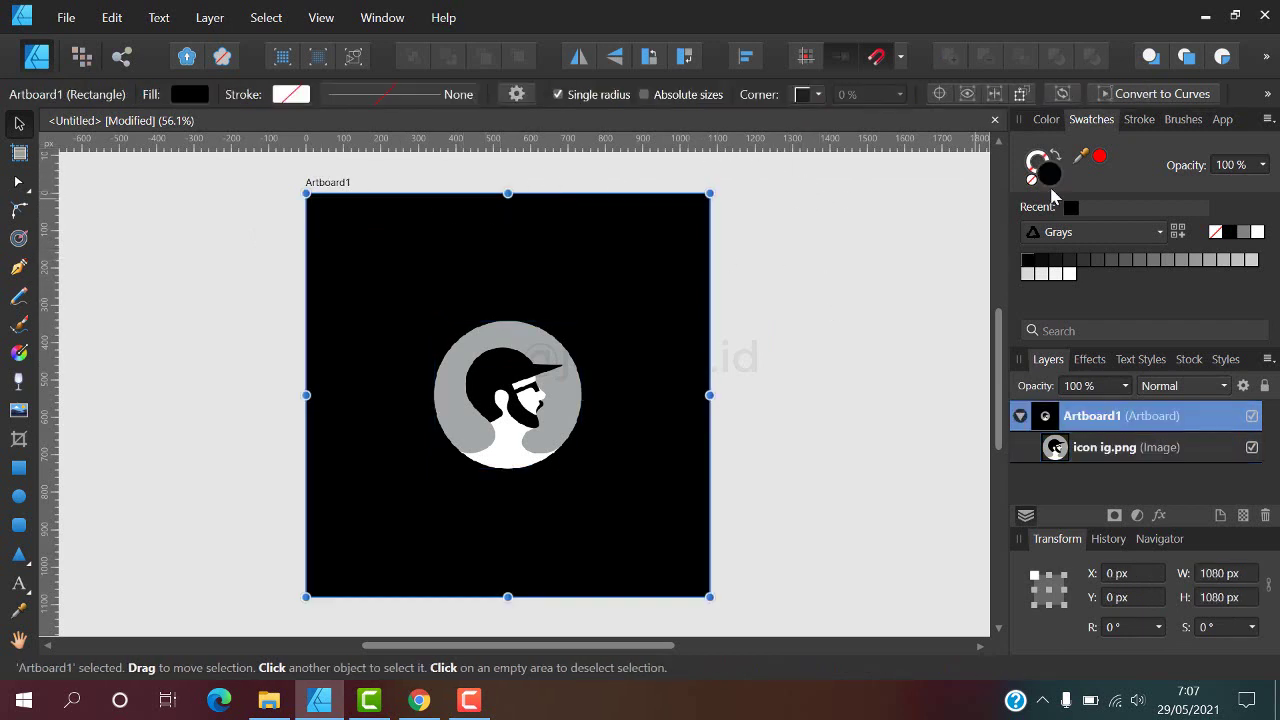
click(1034, 181)
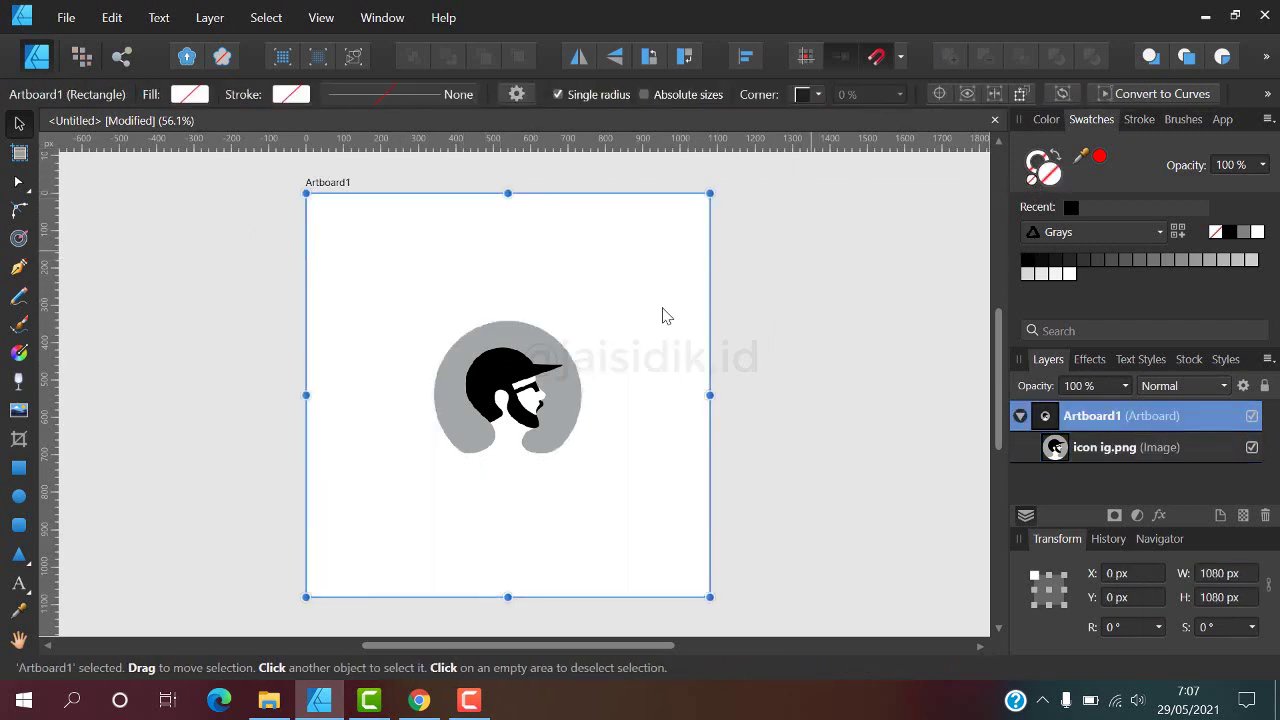
click(543, 393)
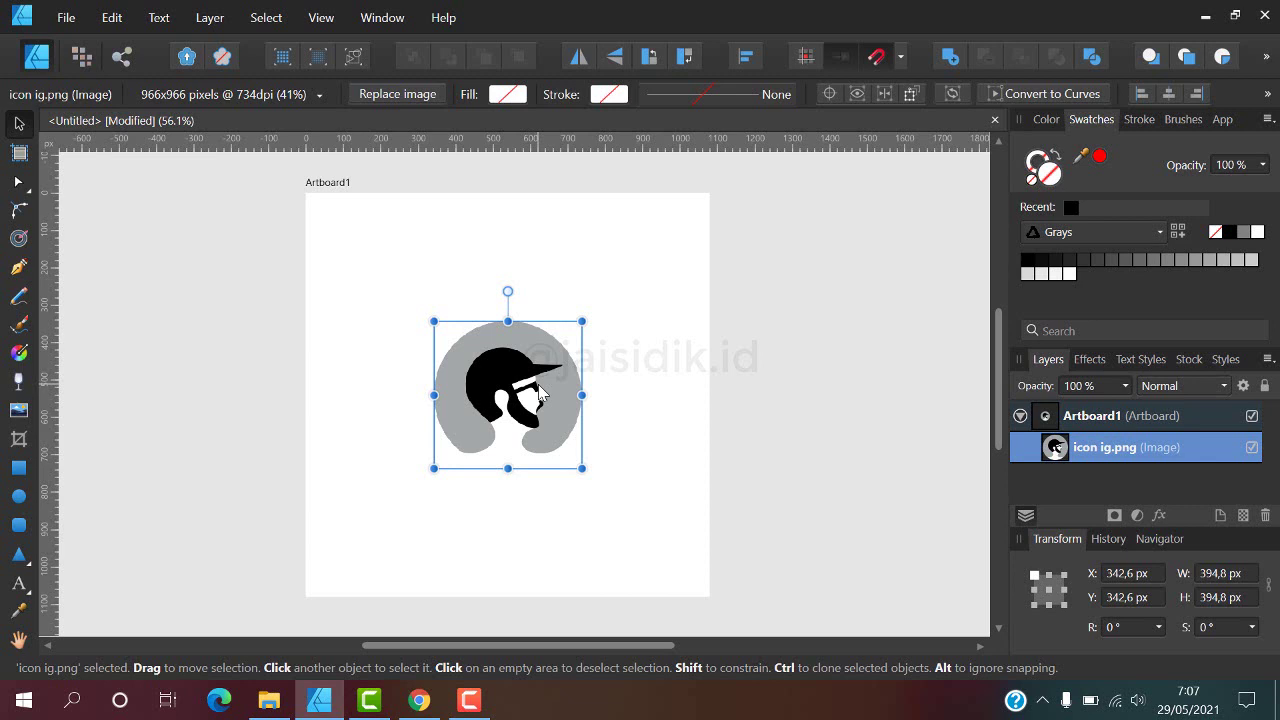
key(Delete)
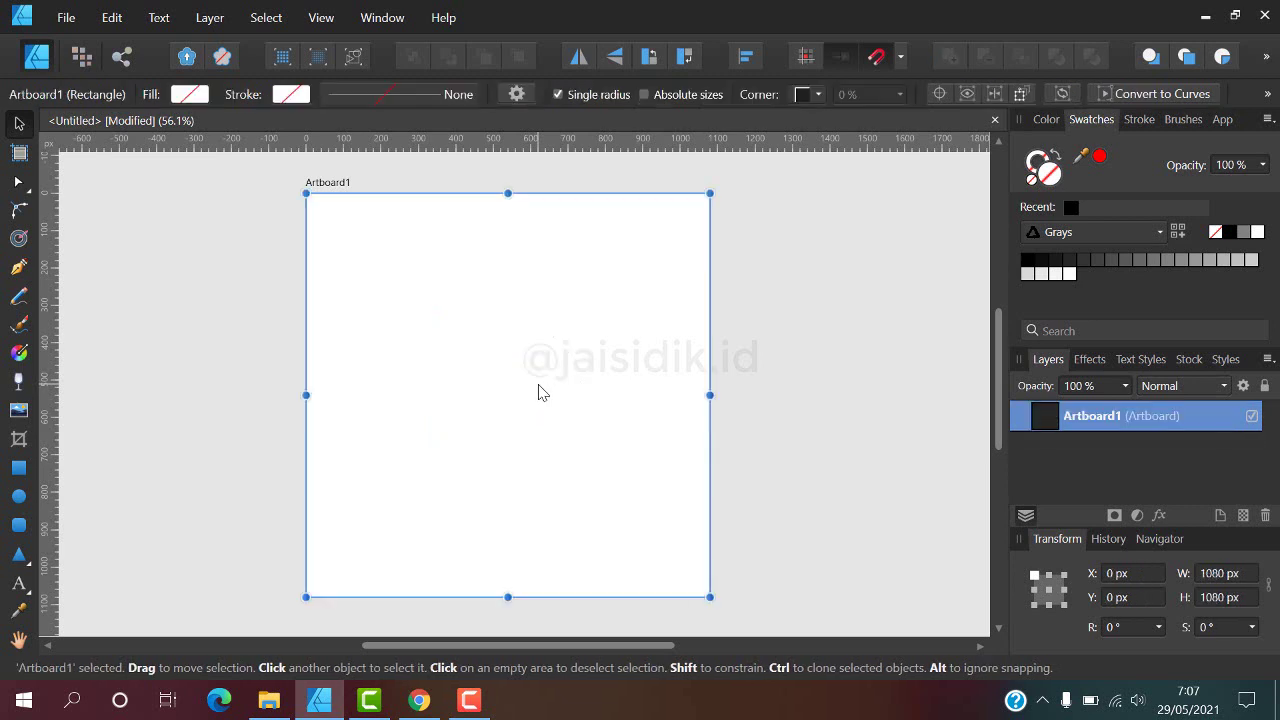
click(237, 245)
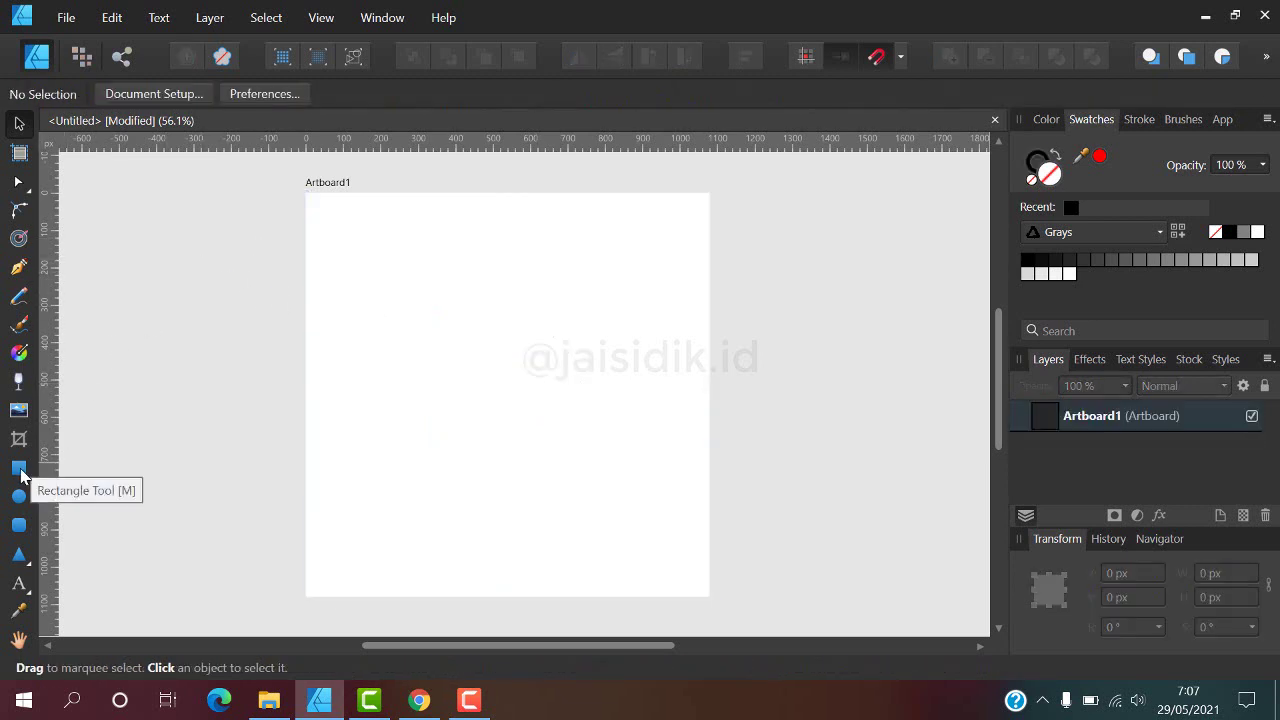
Add a vertical guide on the artboard's left and draw a two-point vertical line on it.
drag(50, 388, 372, 415)
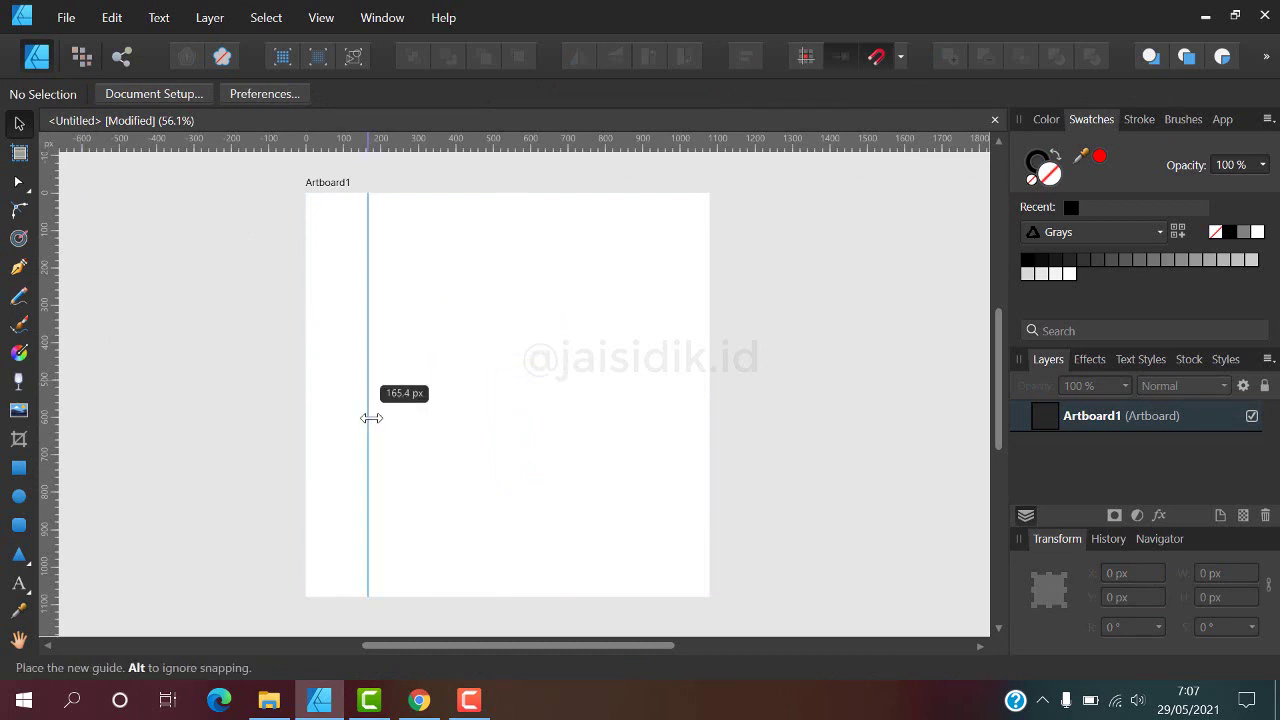
click(18, 267)
click(372, 276)
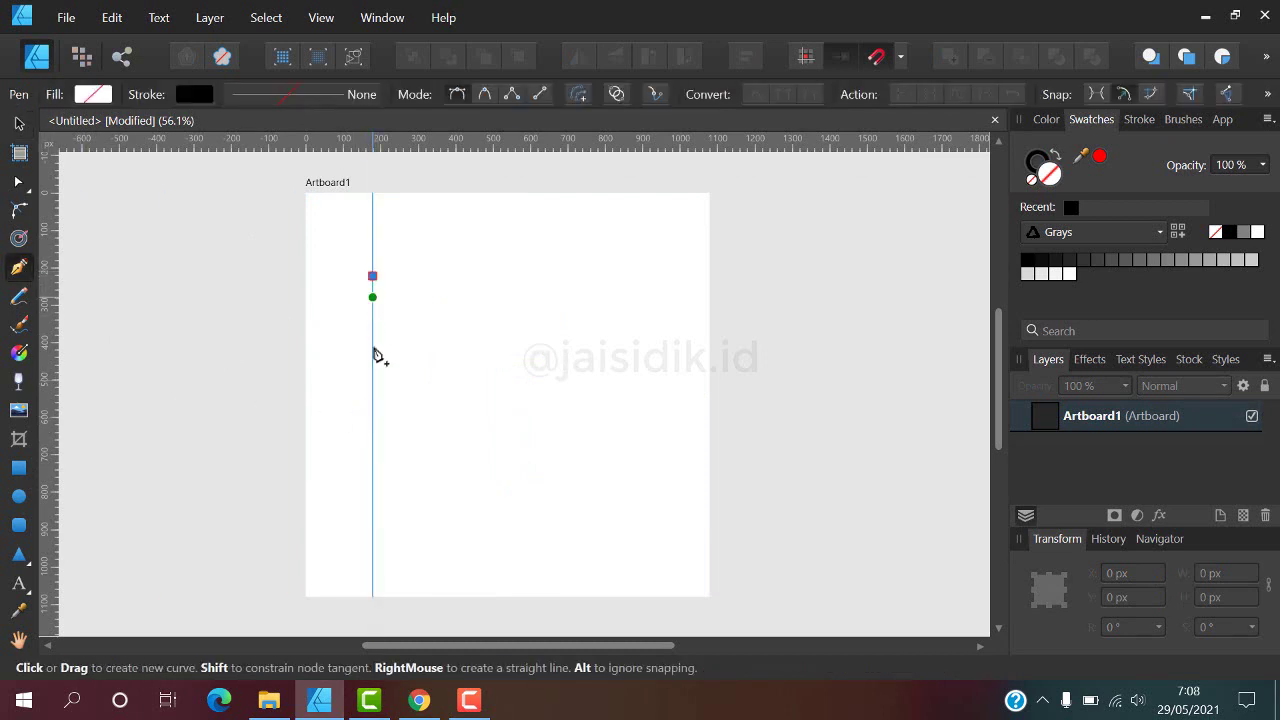
click(372, 485)
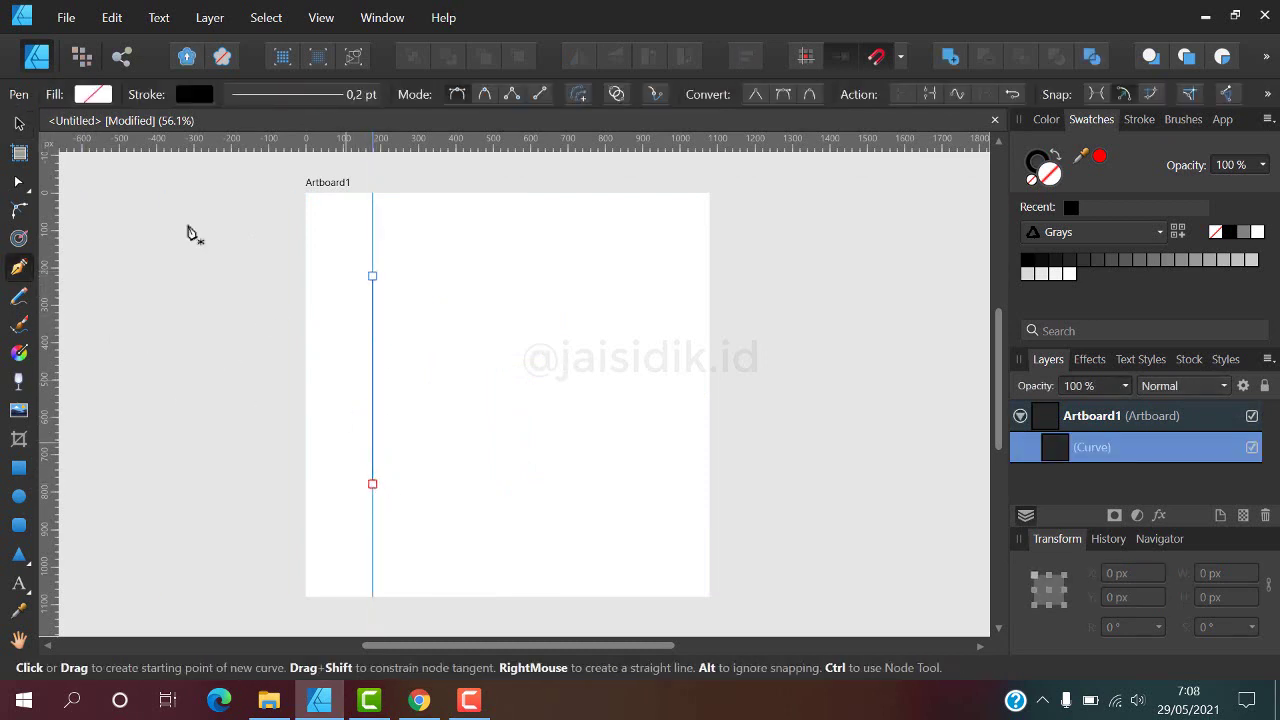
click(18, 122)
click(331, 346)
Give the vertical line a 2 pt stroke width.
click(372, 305)
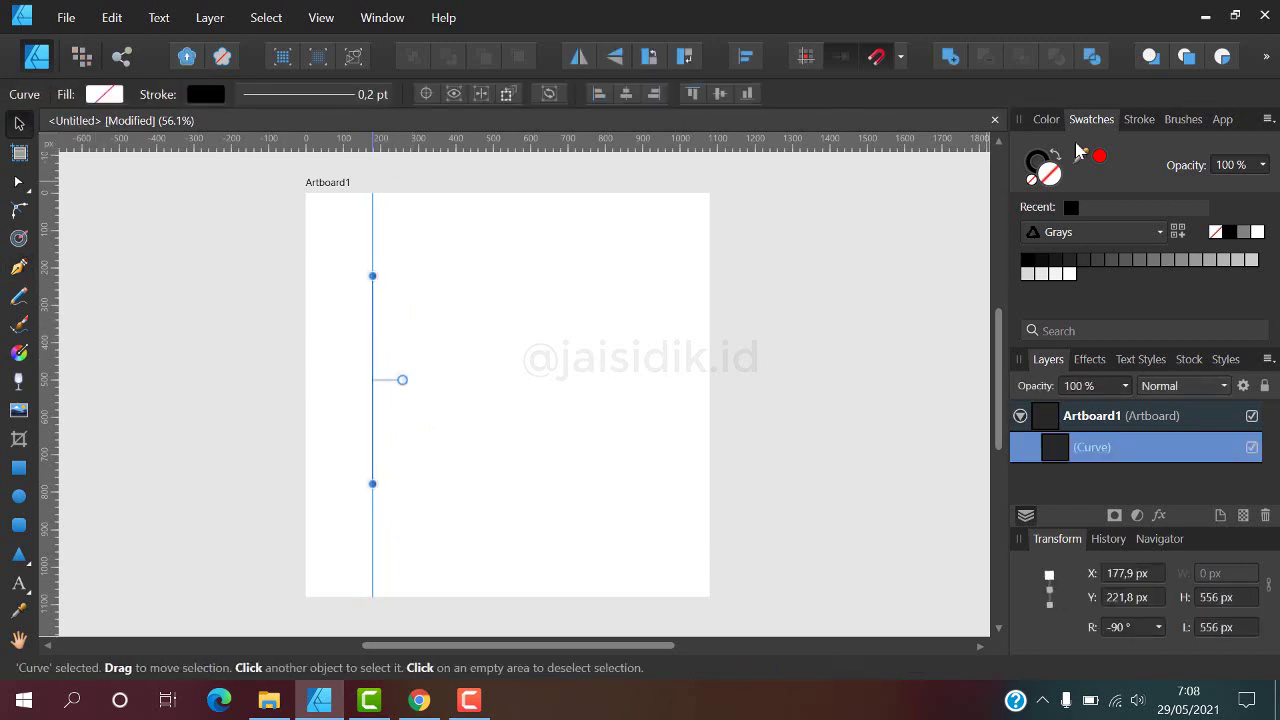
click(1140, 119)
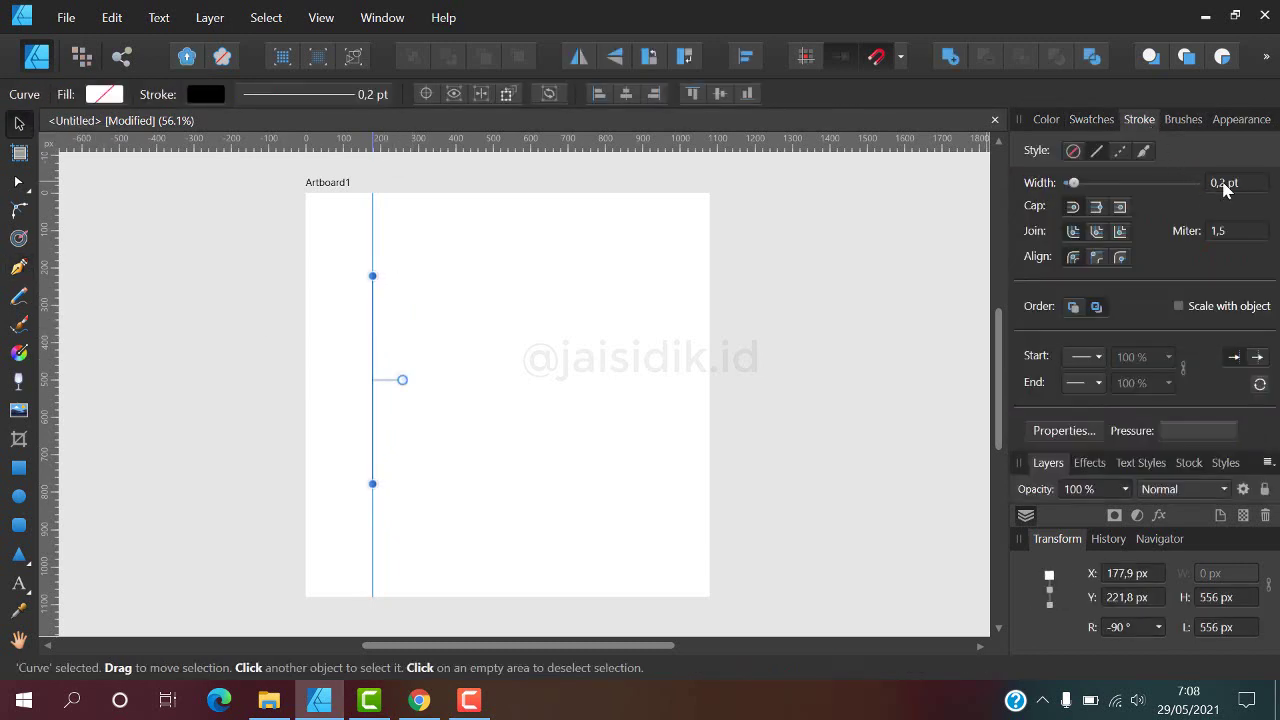
click(1223, 182)
text(2)
key(Return)
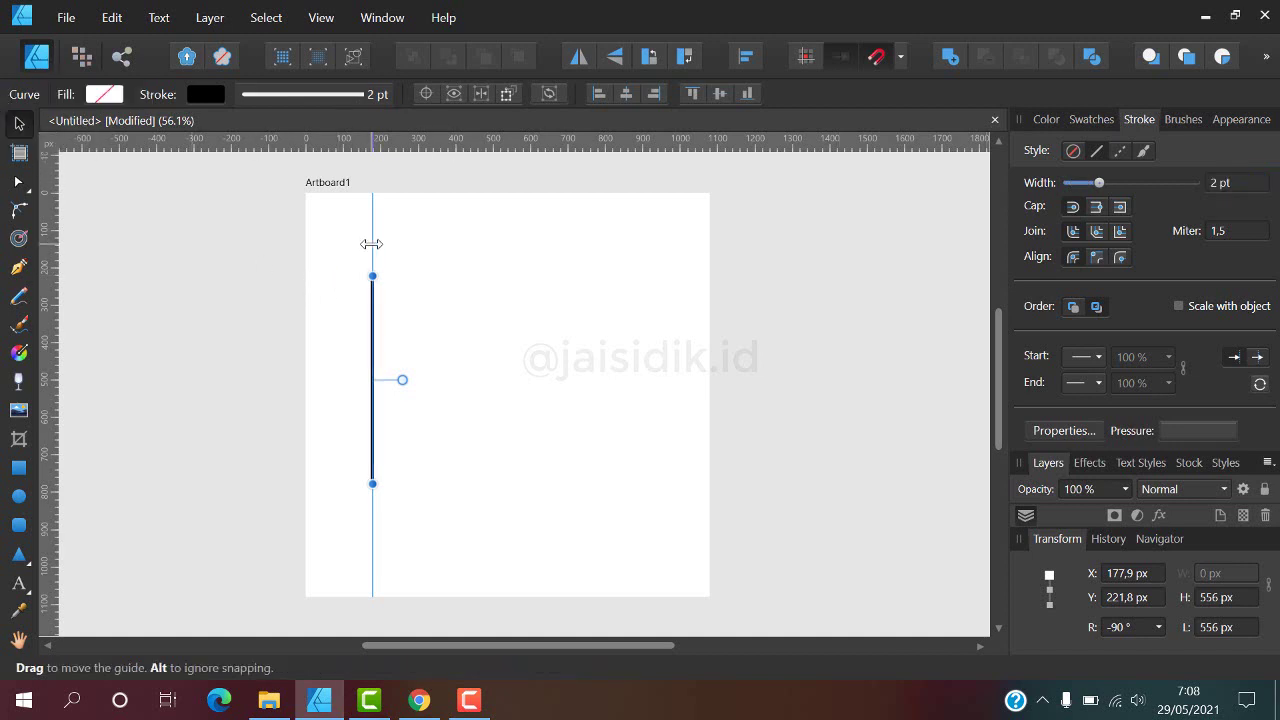
Remove the guide beside the line and reposition the line on the artboard's left.
drag(372, 243, 45, 235)
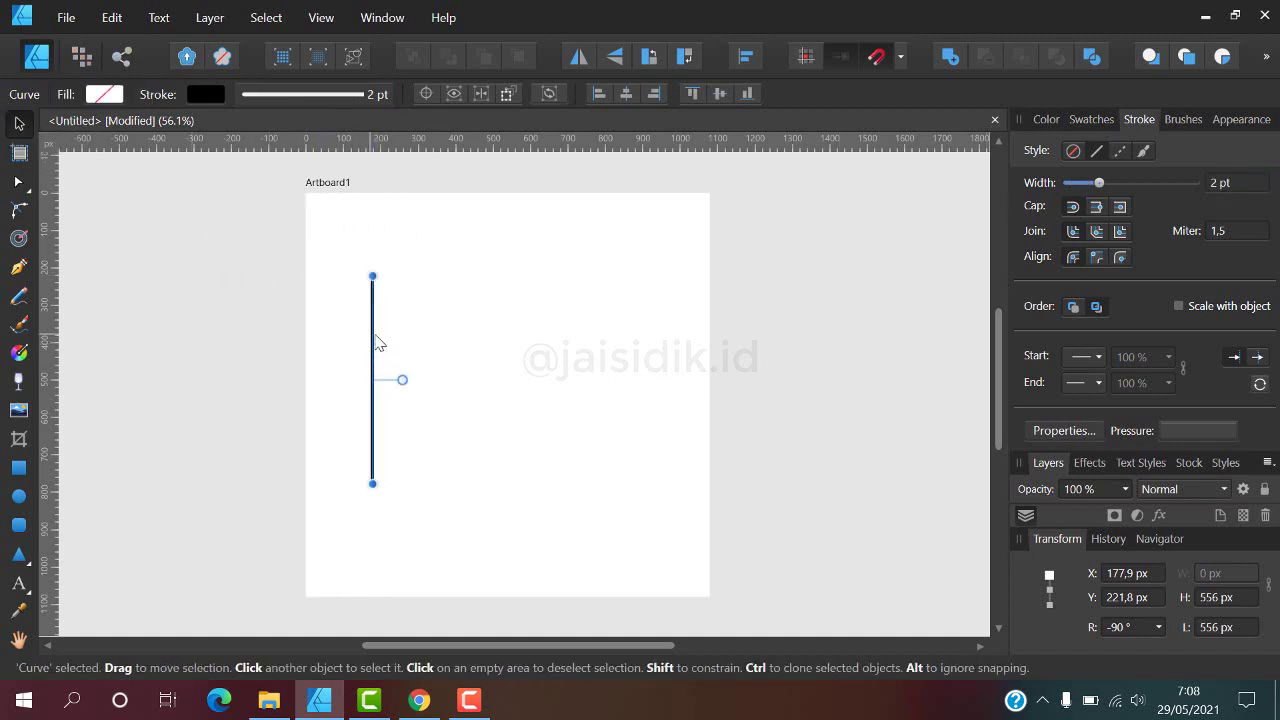
mouse_move(378, 345)
mouse_down()
mouse_move(390, 323)
mouse_move(365, 333)
mouse_up()
click(377, 320)
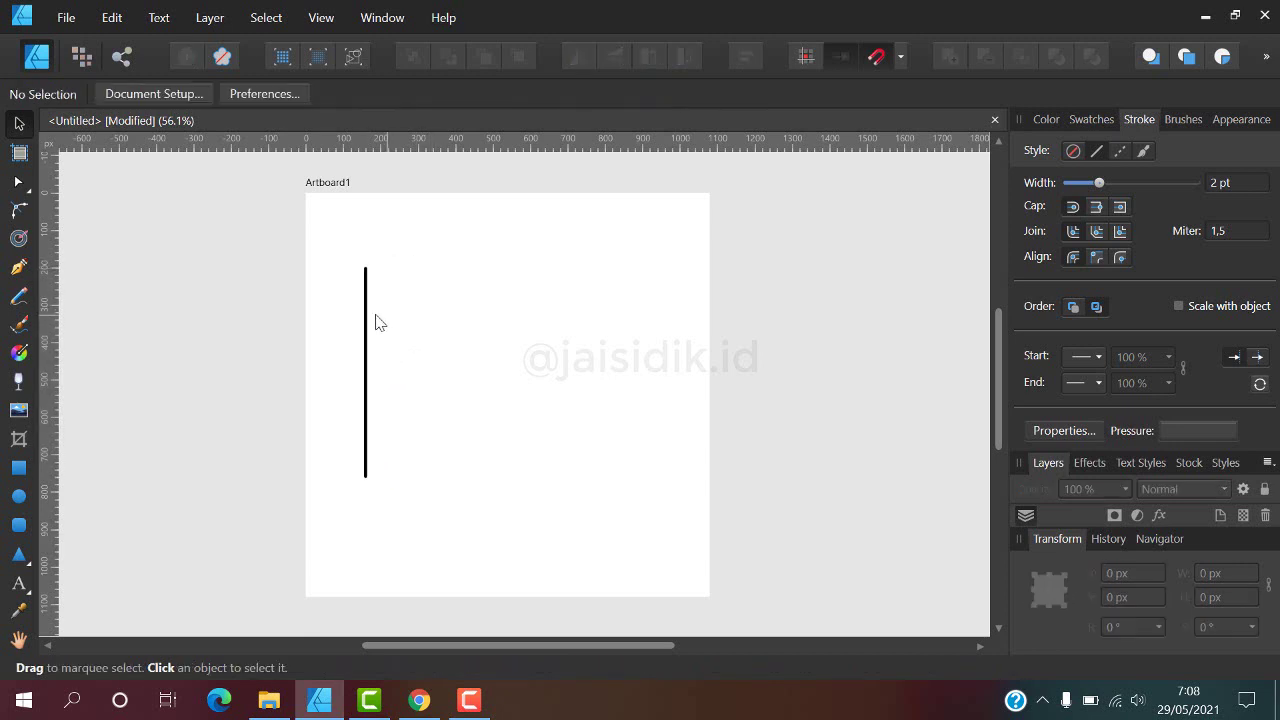
scroll(365, 318, down, 1)
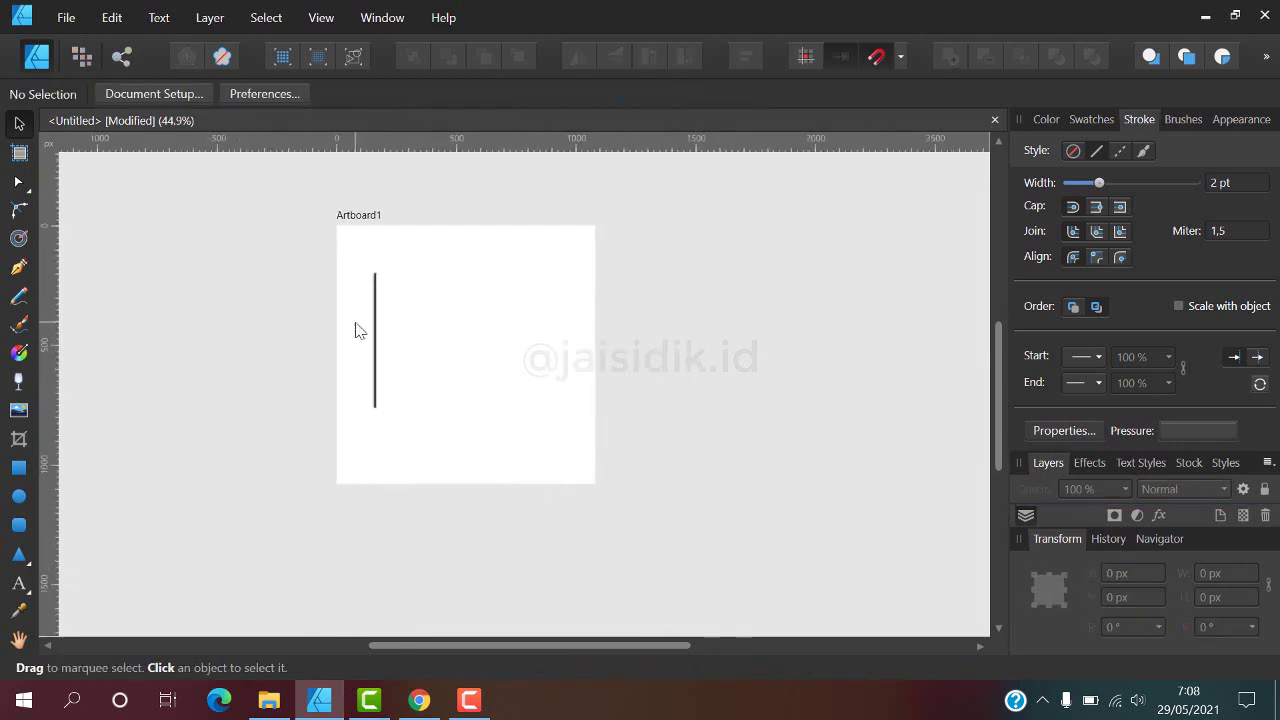
scroll(354, 329, up, 1)
Try a thicker stroke on the line, then settle it back at 2 pt.
click(387, 300)
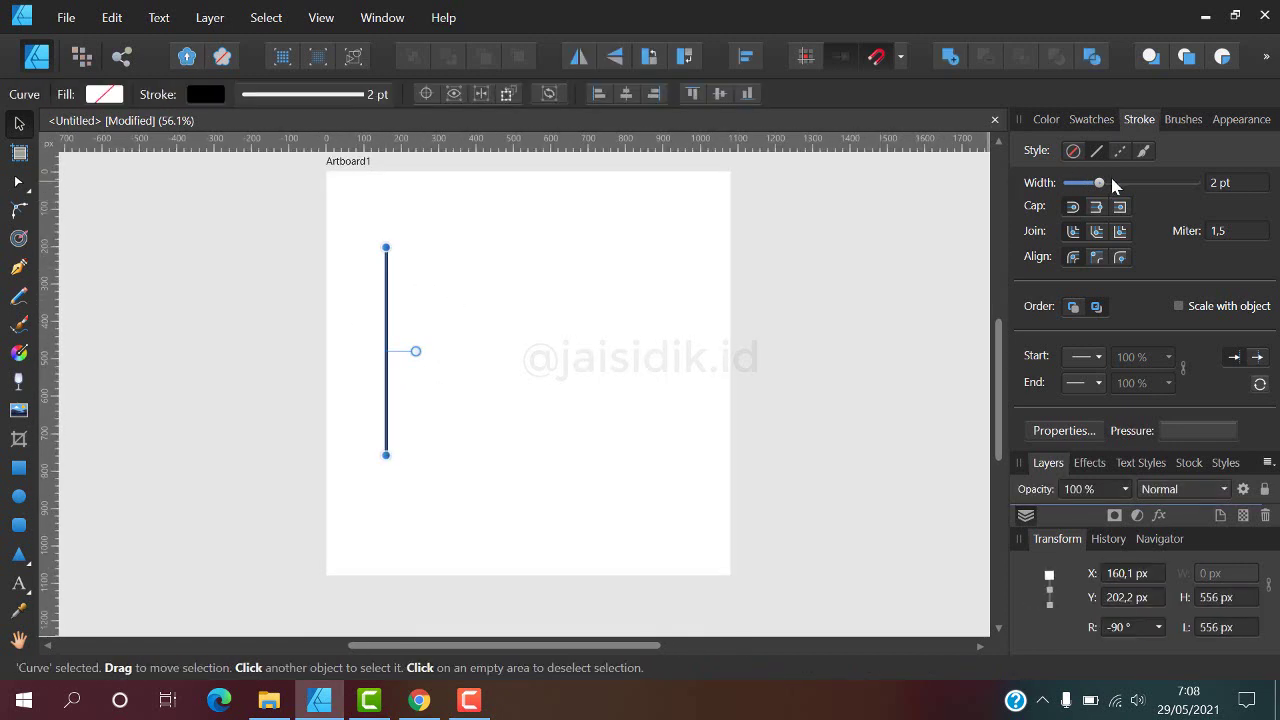
drag(1099, 183, 1123, 183)
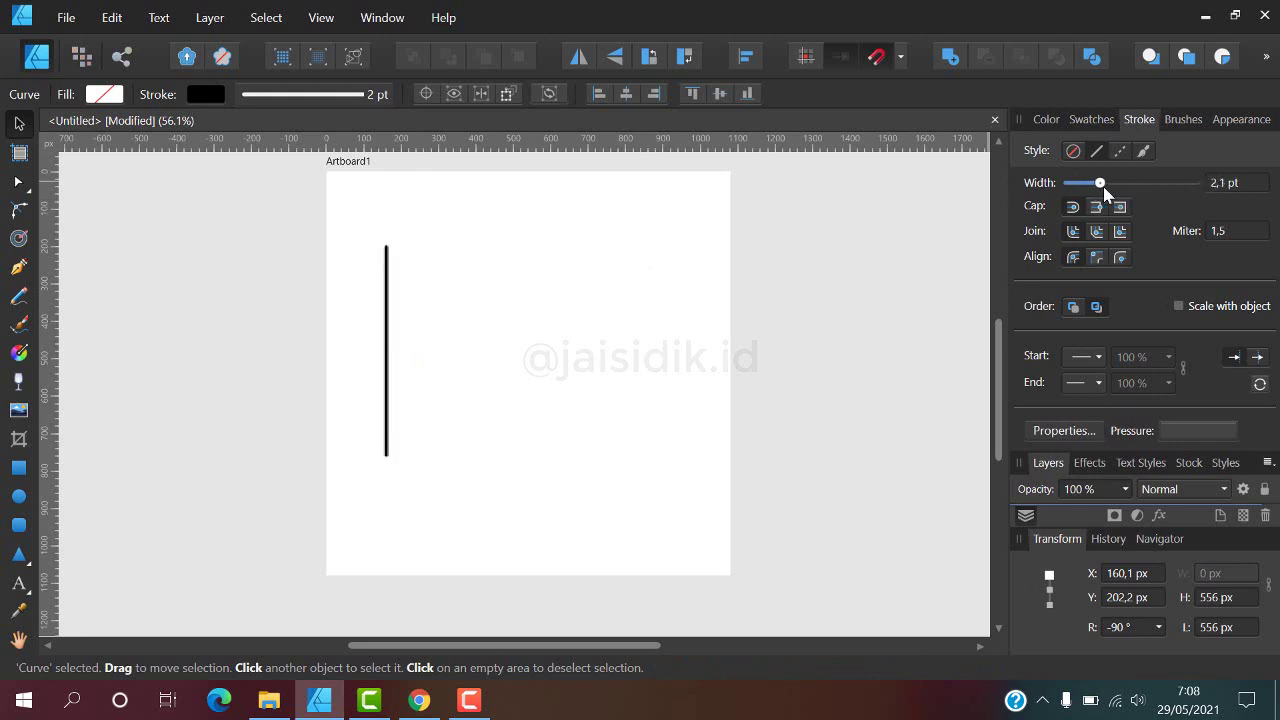
drag(1123, 190, 1103, 183)
click(1219, 183)
text(2)
key(Return)
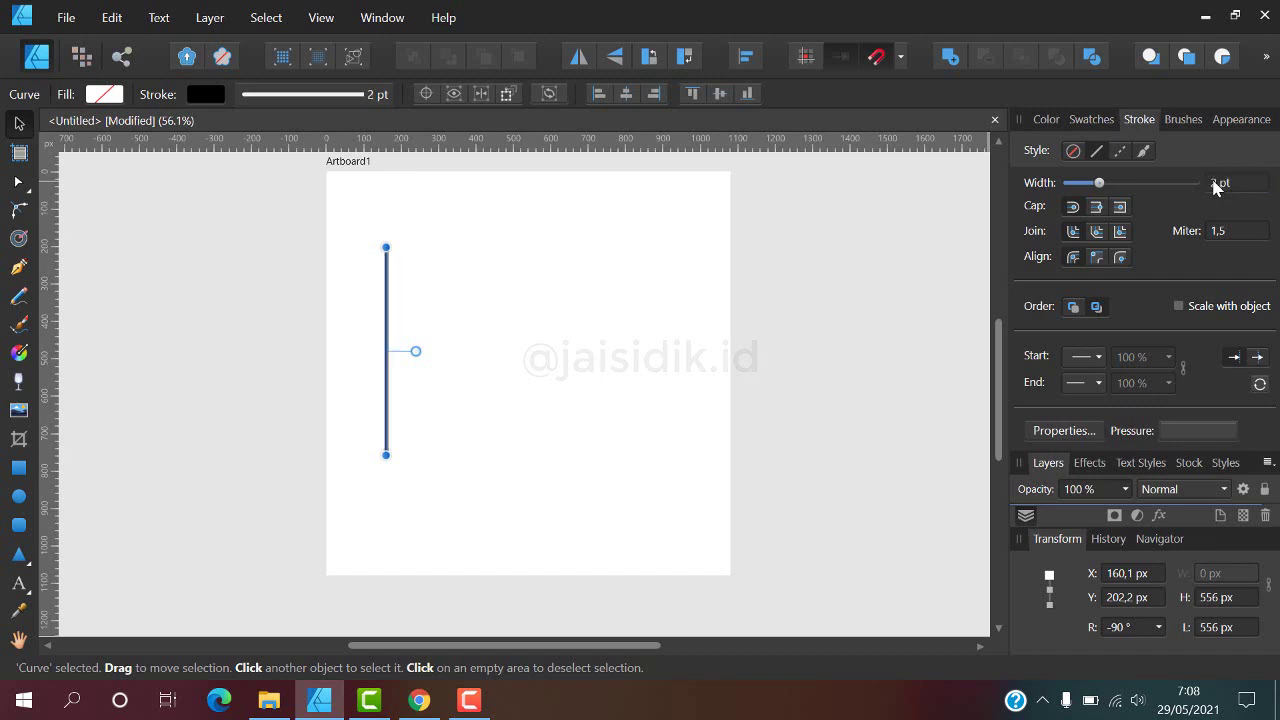
click(461, 329)
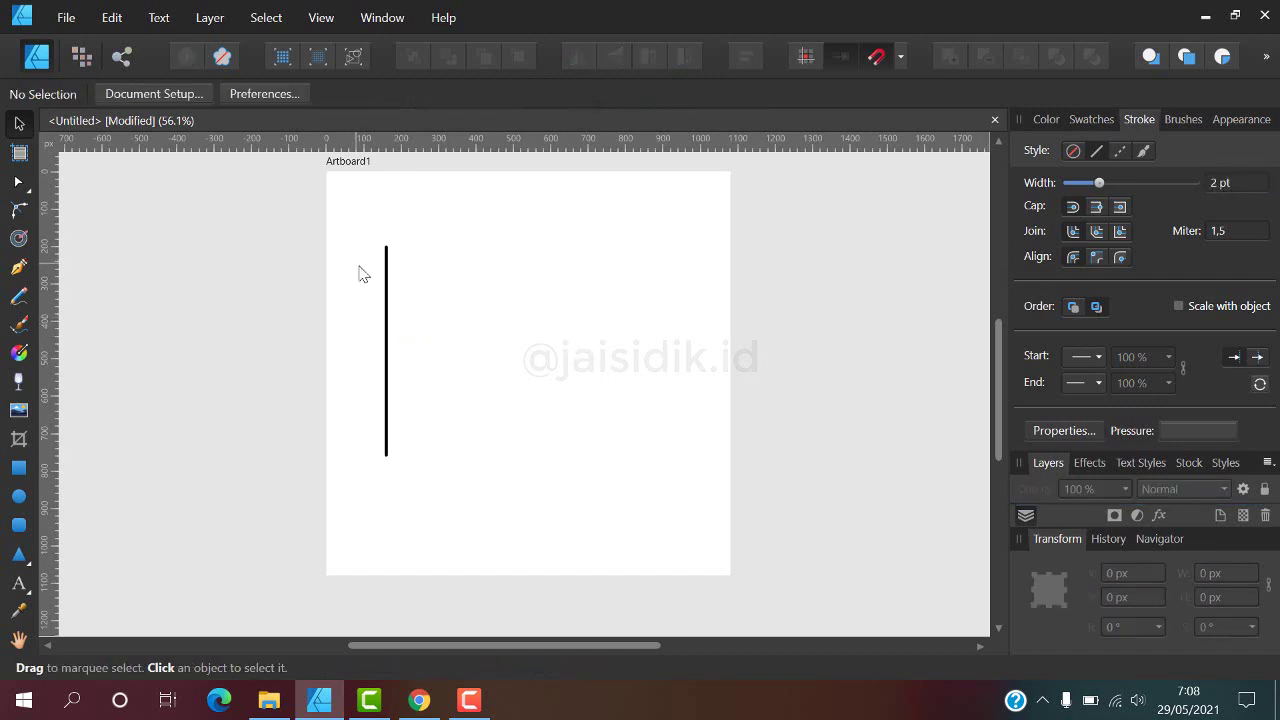
Draw a tall rectangle to the right of the vertical line.
click(19, 467)
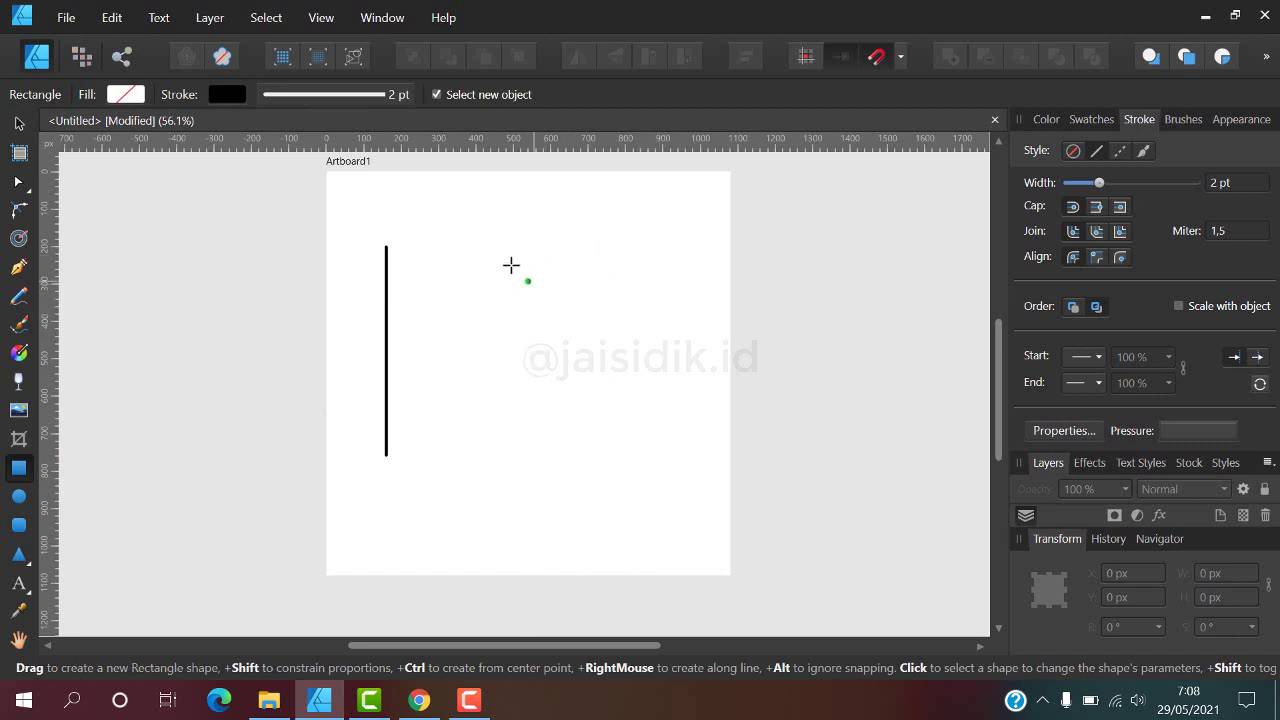
drag(500, 266, 566, 369)
scroll(556, 294, up, 2)
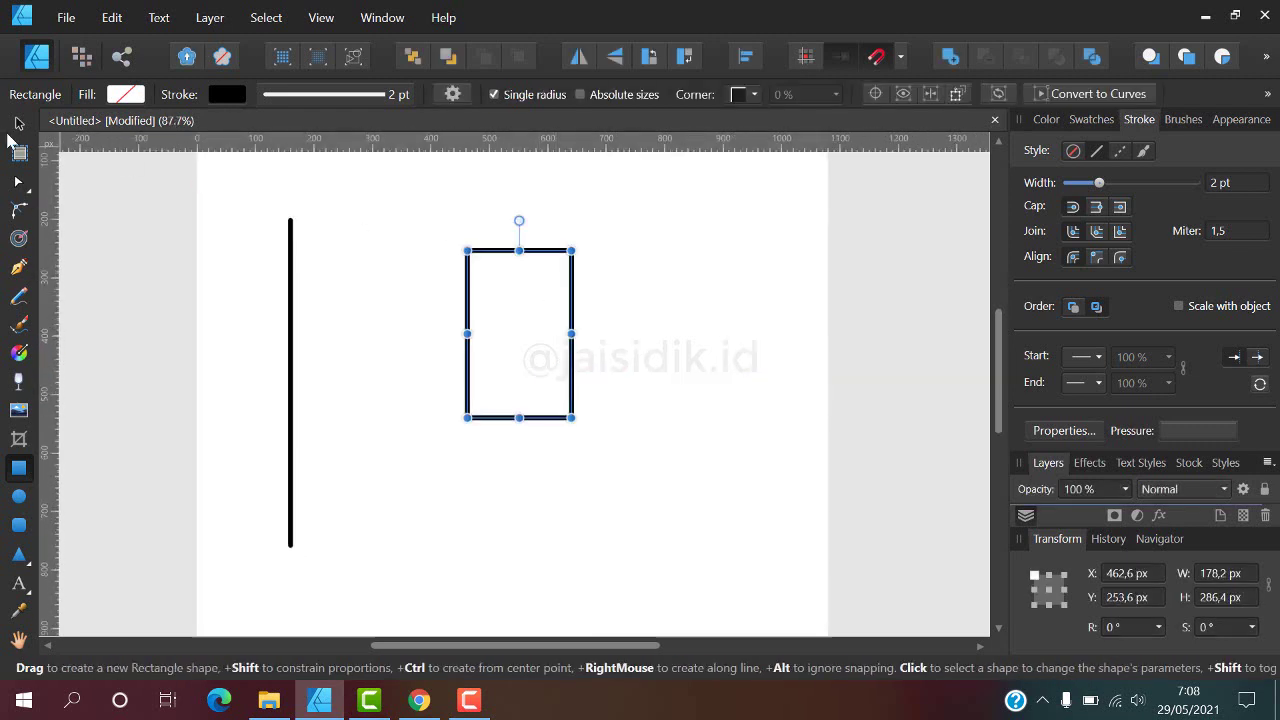
click(18, 122)
scroll(517, 257, up, 1)
click(517, 258)
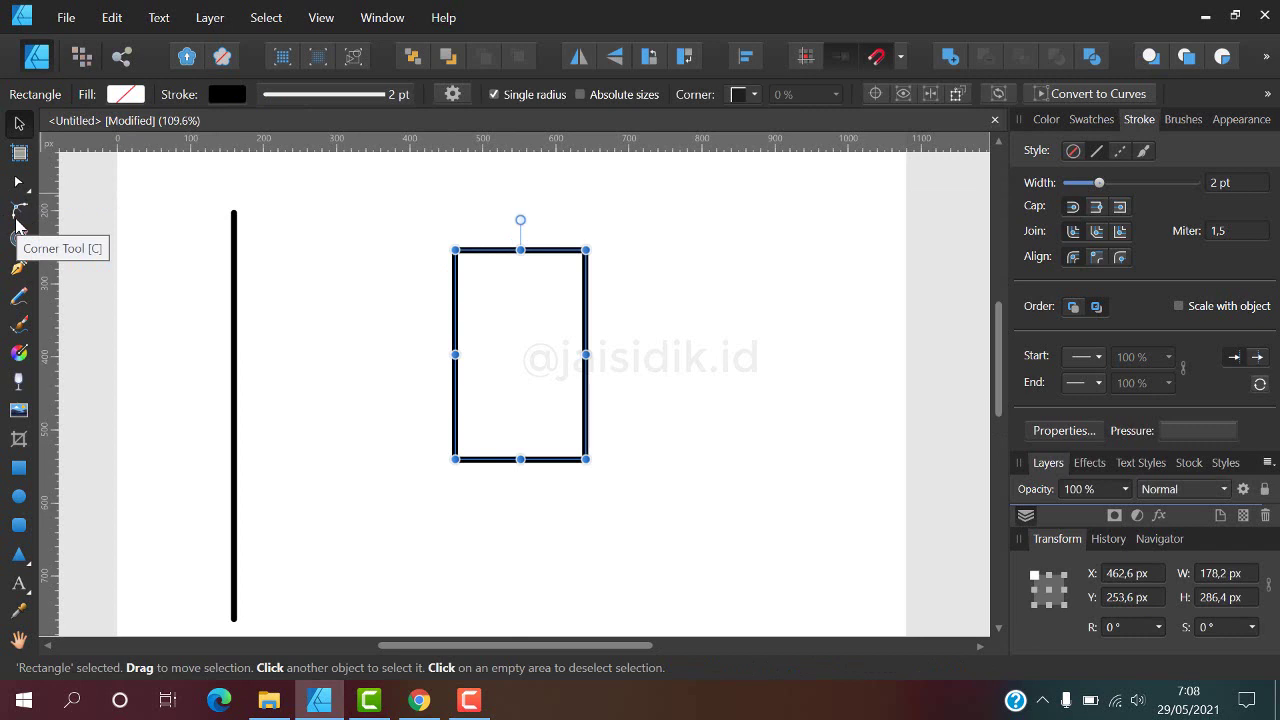
Round the rectangle's two top corners to maximum radius, forming an arch.
click(18, 212)
drag(412, 216, 680, 312)
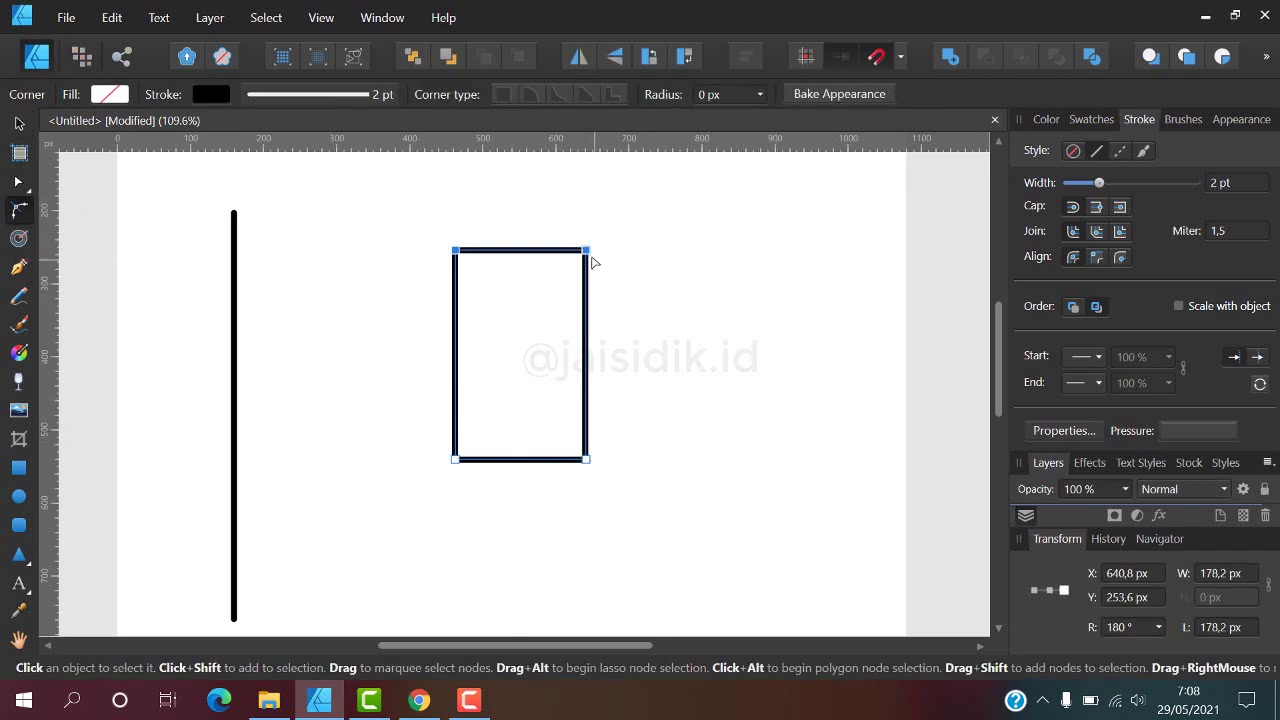
drag(586, 251, 468, 432)
click(19, 123)
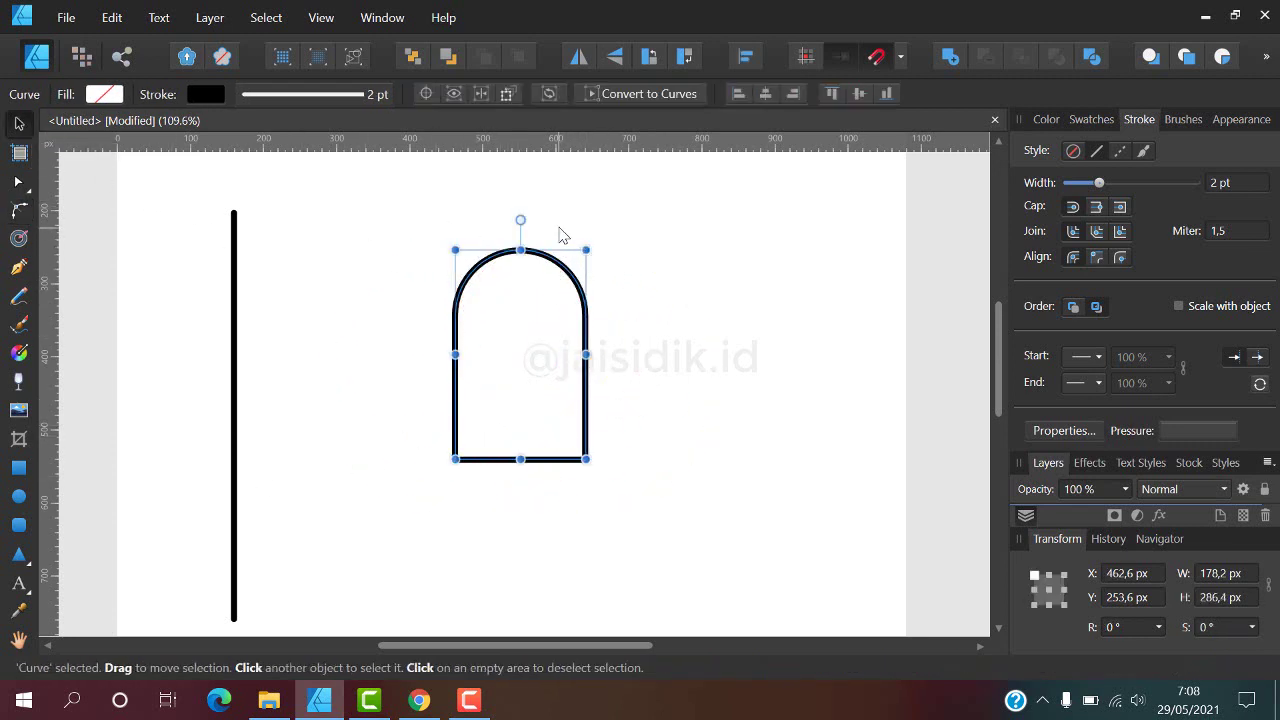
click(560, 235)
click(537, 260)
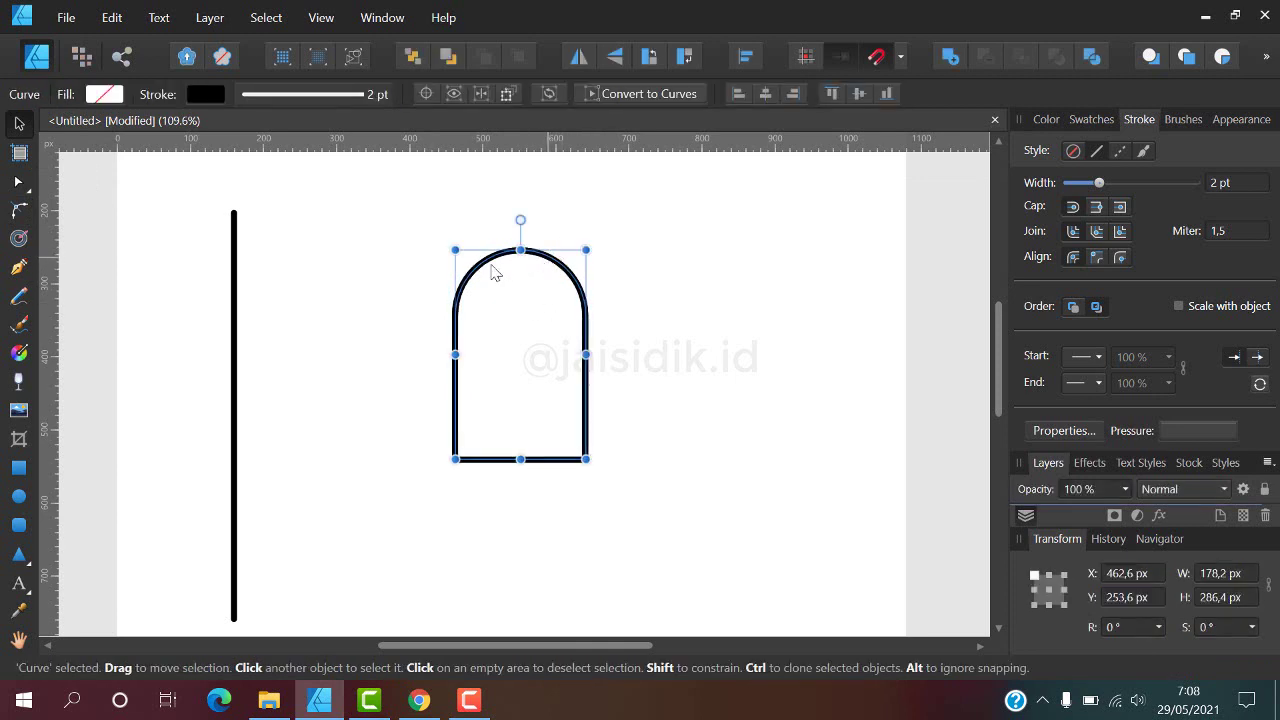
Clone the arch to the left, rotate it 90° and align it with the arch's bottom.
drag(493, 272, 412, 272)
click(685, 56)
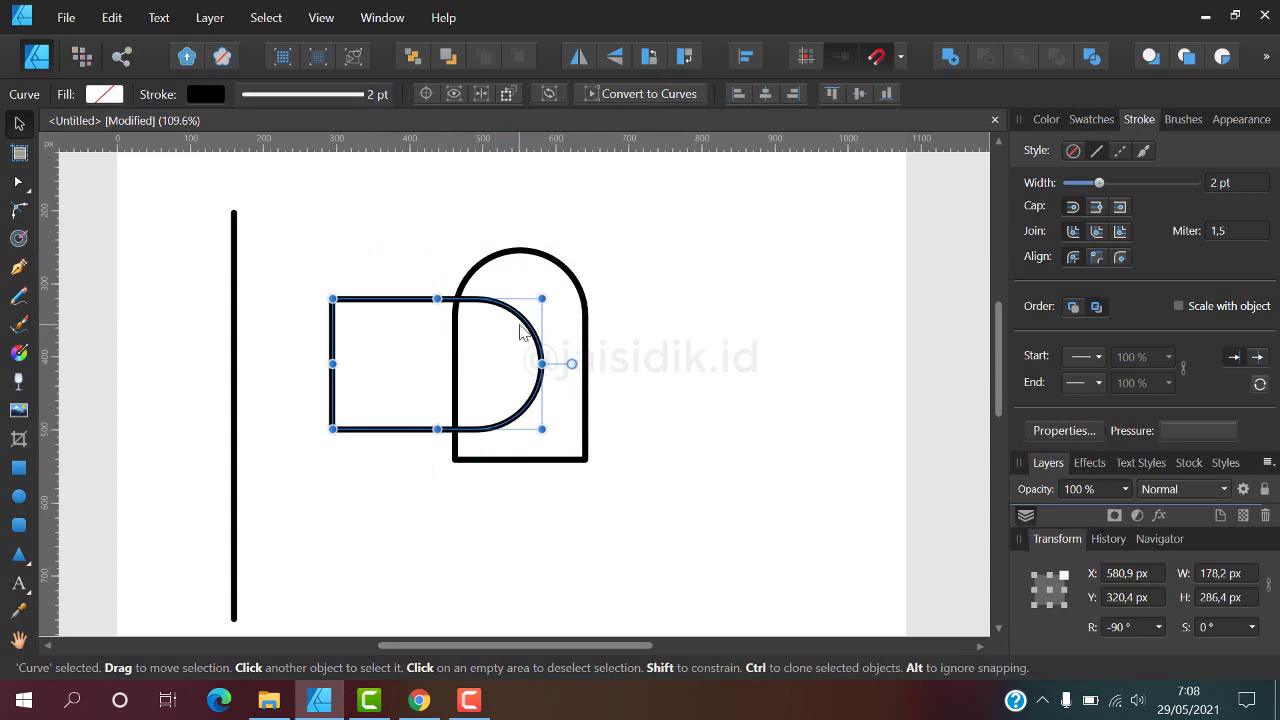
mouse_move(527, 344)
mouse_down()
mouse_move(540, 366)
mouse_move(475, 365)
mouse_move(492, 369)
mouse_up()
click(531, 368)
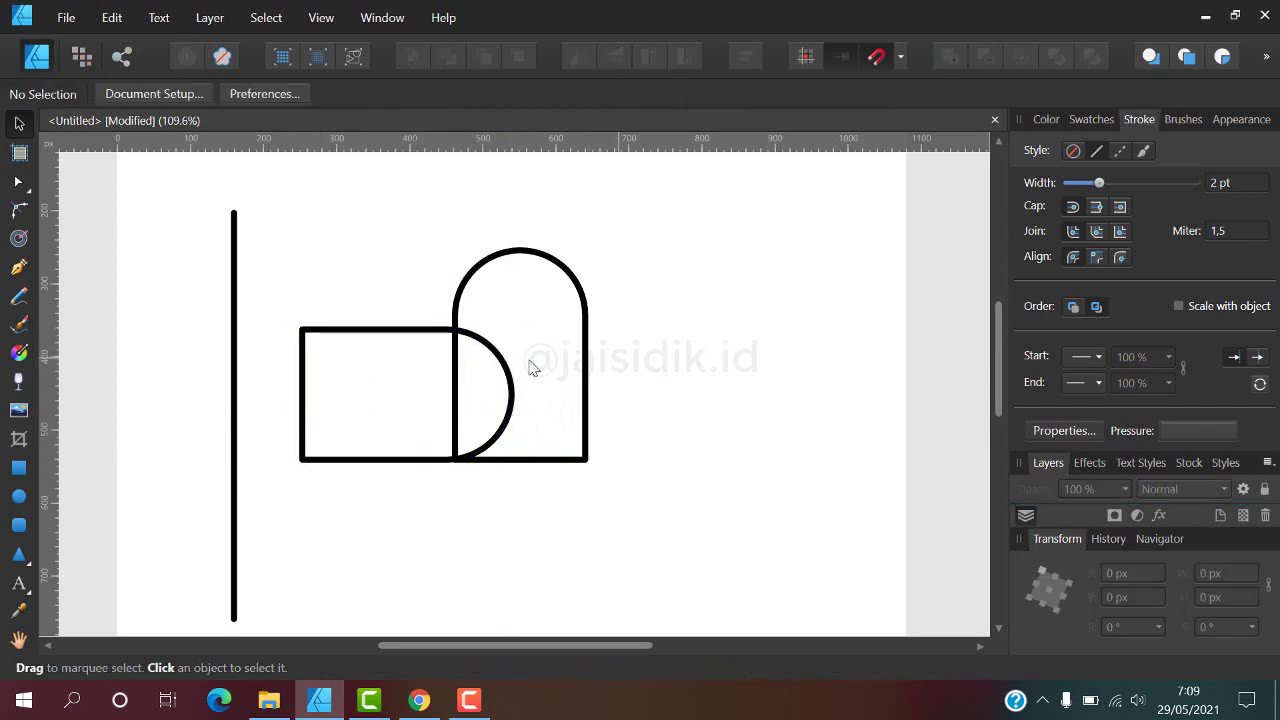
Flip the sideways copy horizontally and position it on the arch's right side.
click(503, 367)
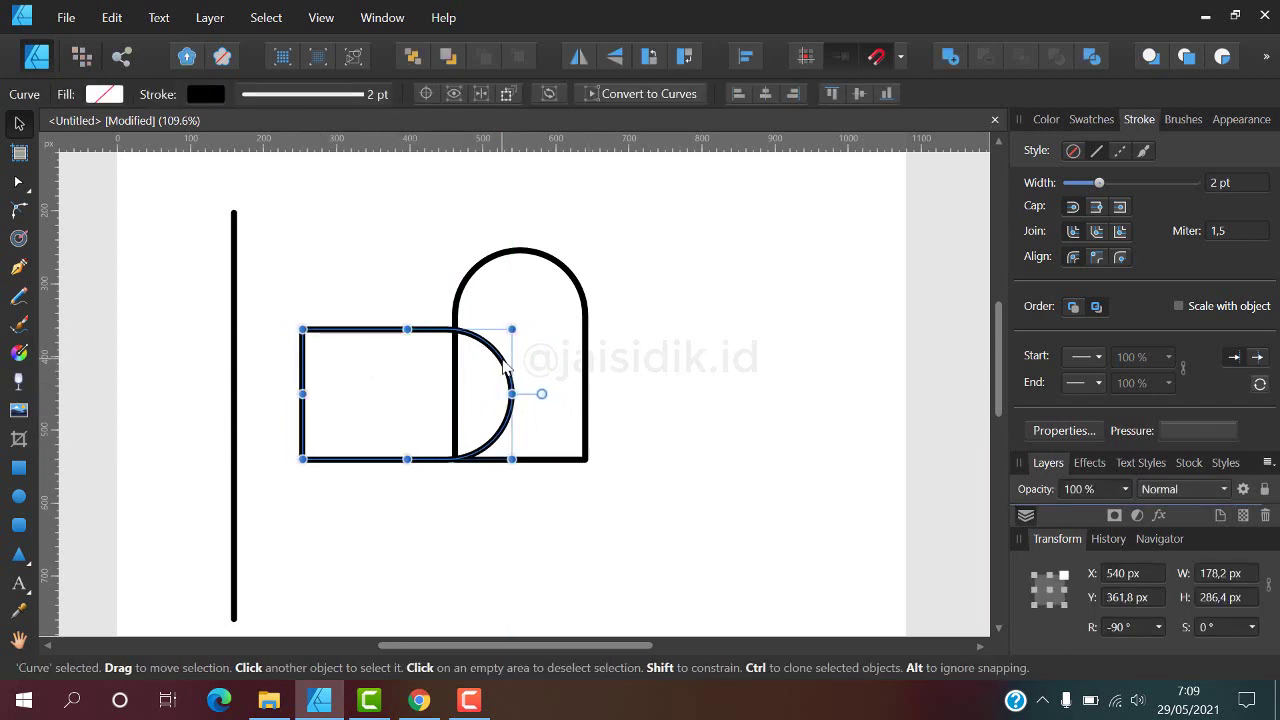
click(581, 57)
drag(460, 345, 680, 340)
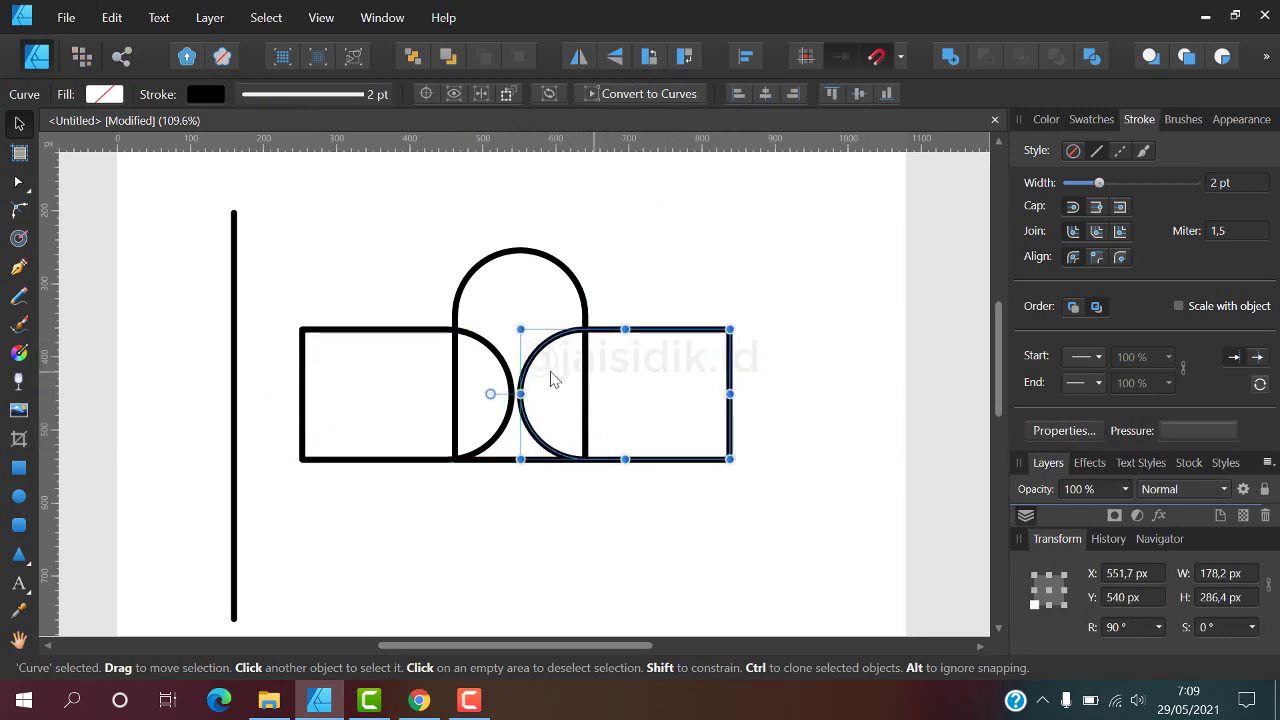
scroll(540, 372, up, 4)
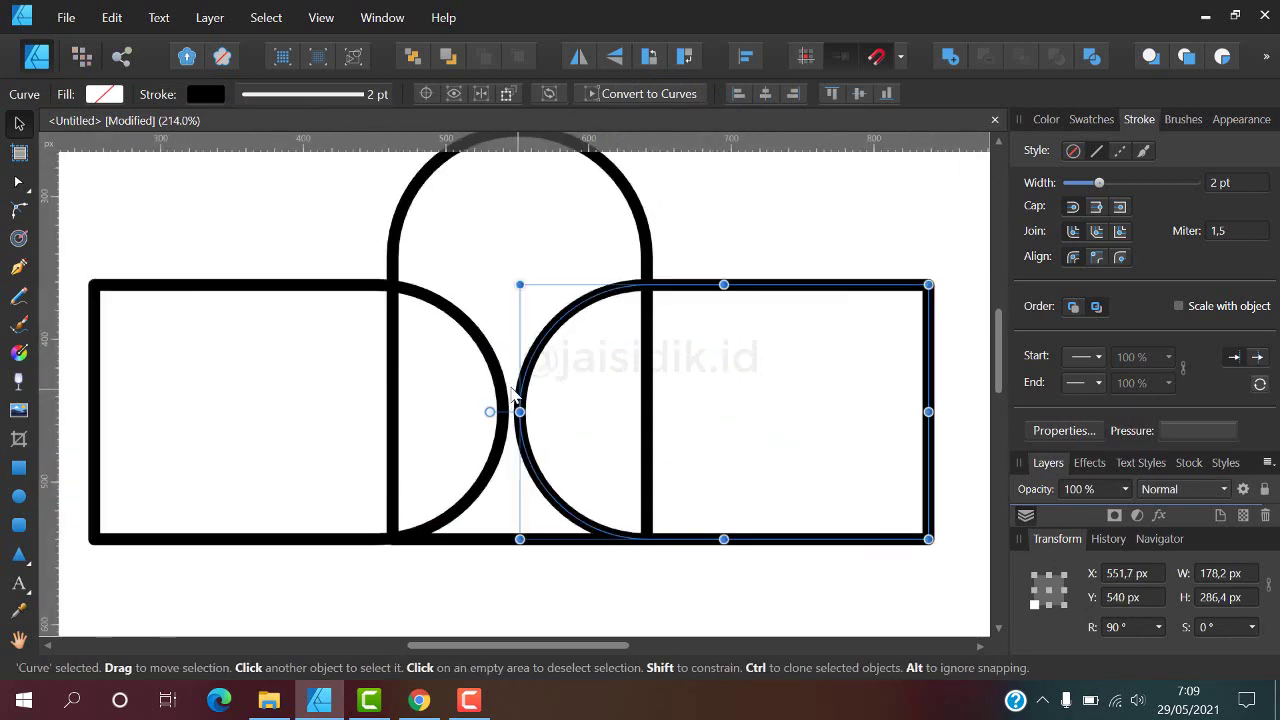
drag(513, 393, 497, 393)
Group the two sideways D shapes and centre the group on the arch.
shift+click(473, 340)
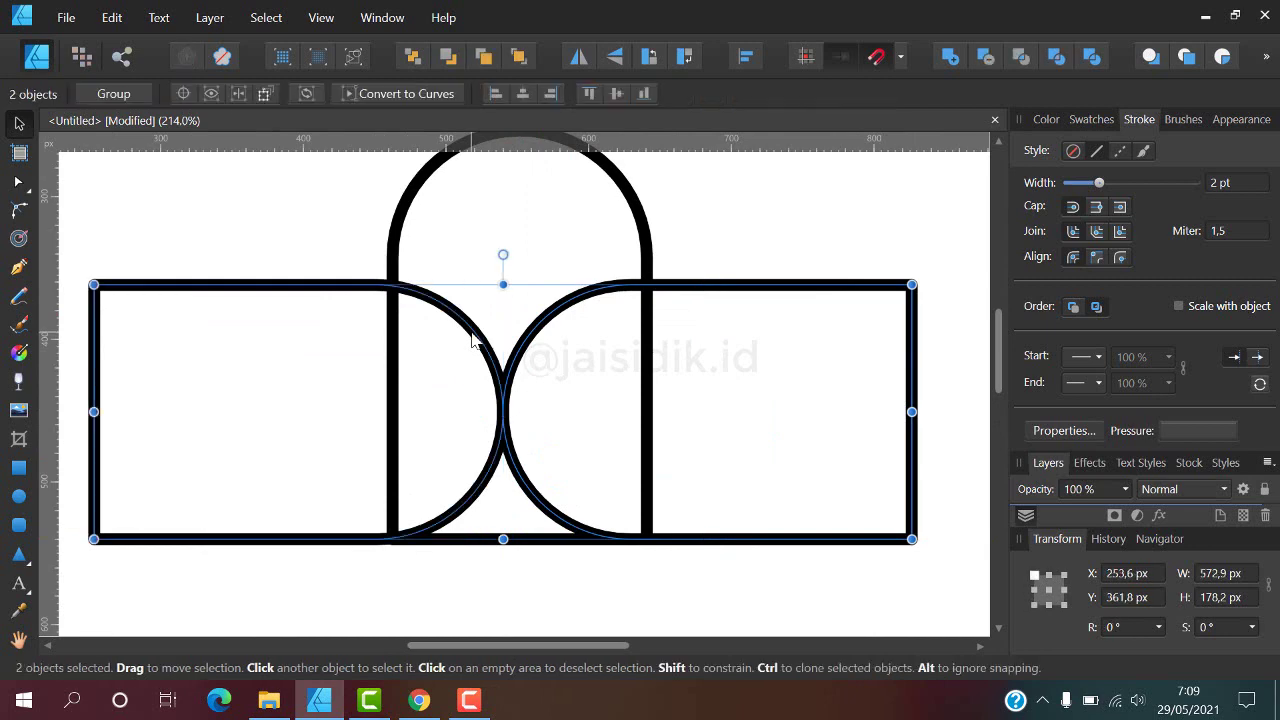
key(ctrl+g)
shift+click(637, 222)
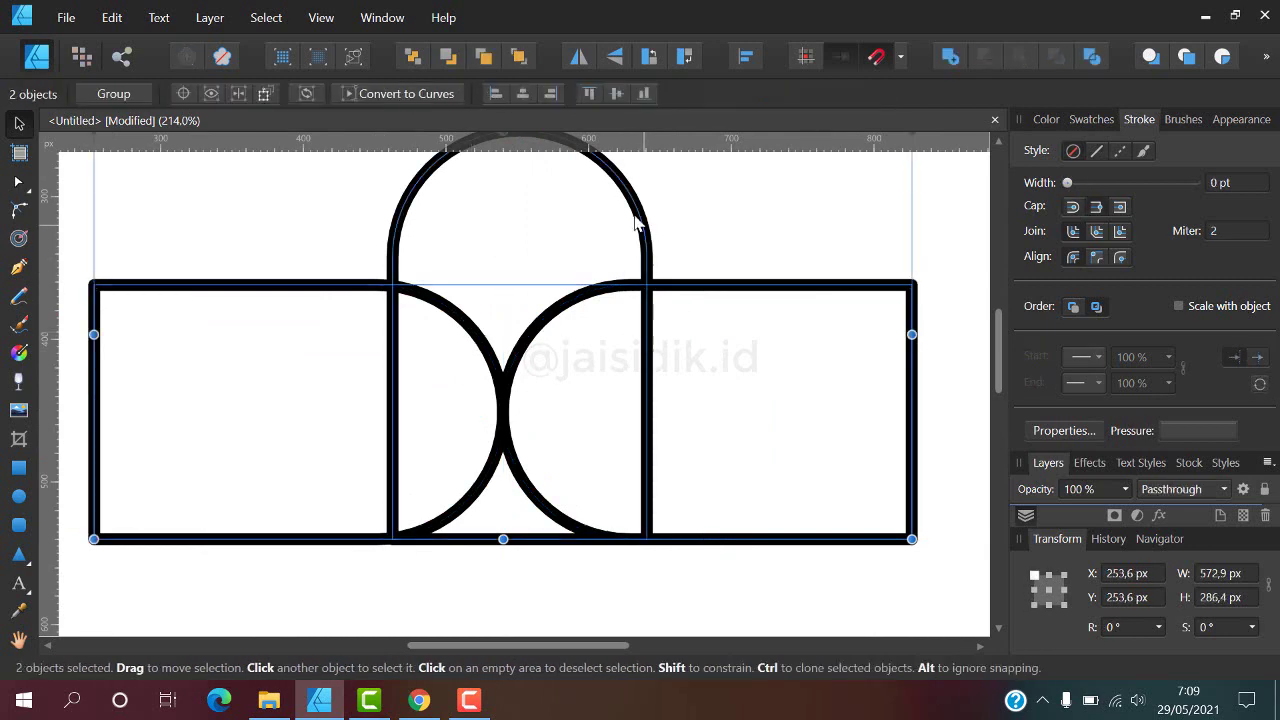
click(522, 93)
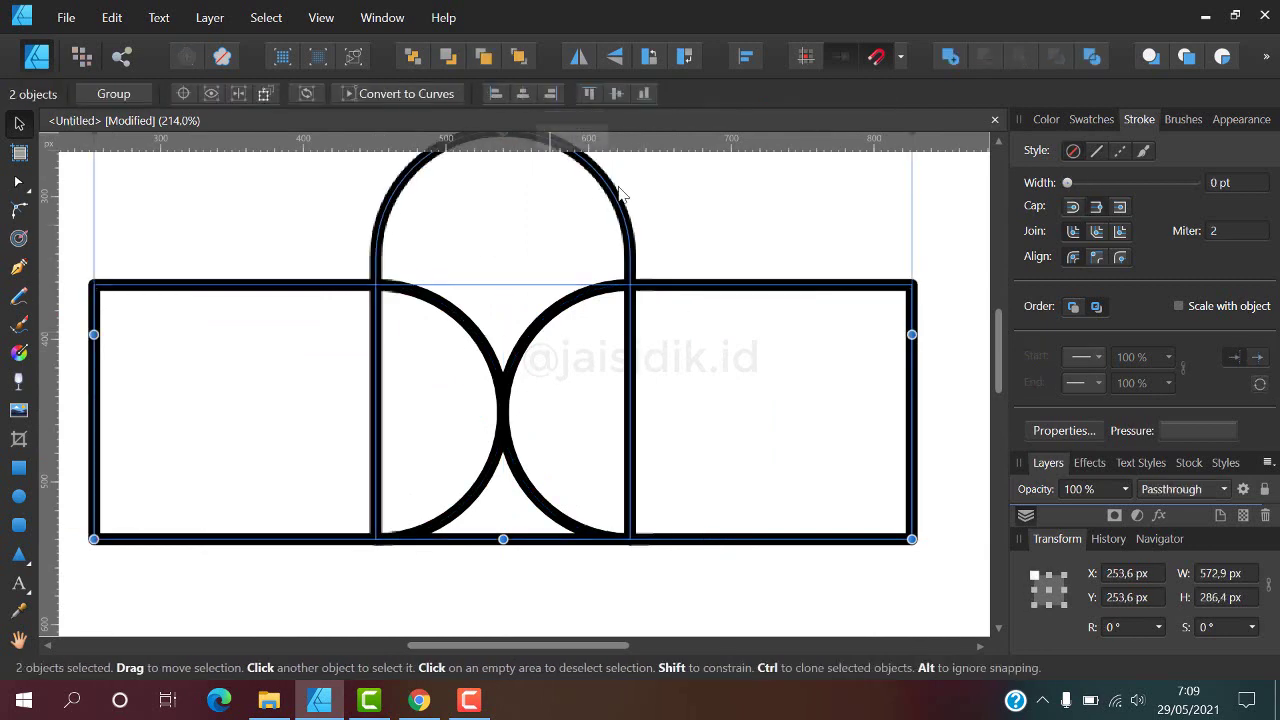
click(691, 223)
scroll(617, 337, down, 3)
scroll(617, 325, down, 2)
Ungroup the two D-shaped arcs into separate shapes.
scroll(660, 271, down, 2)
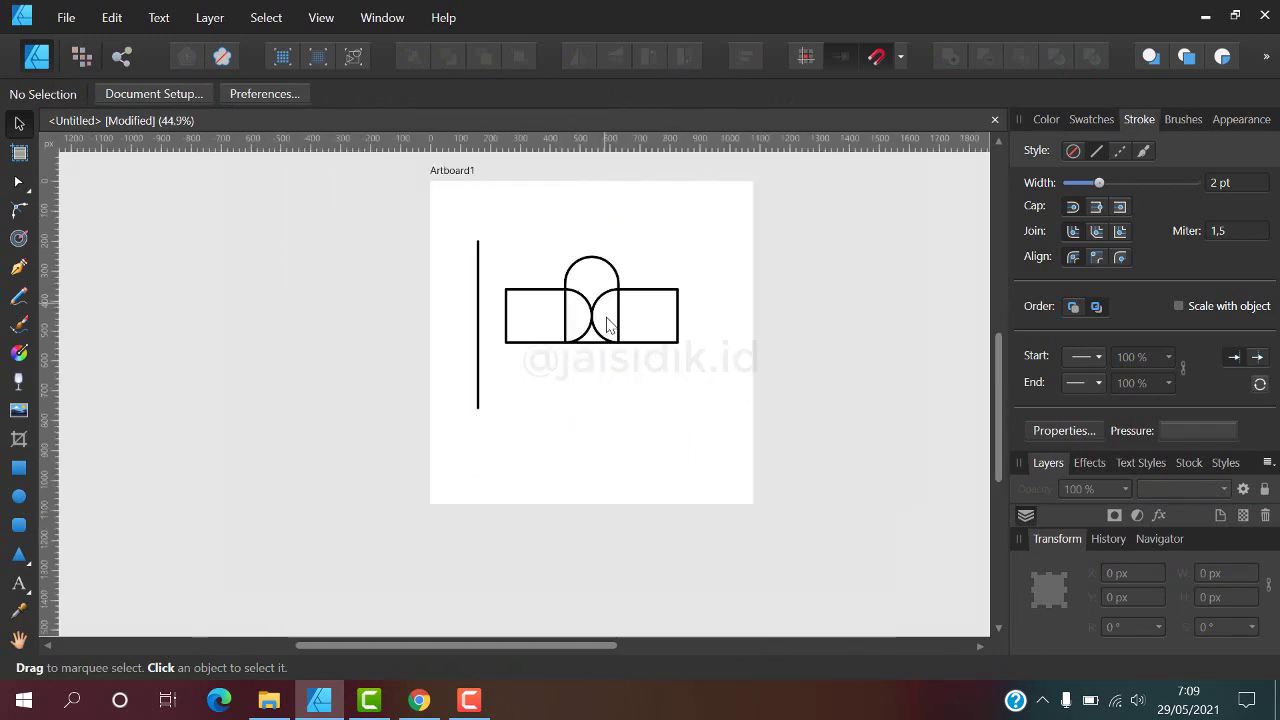
scroll(603, 323, up, 1)
click(481, 272)
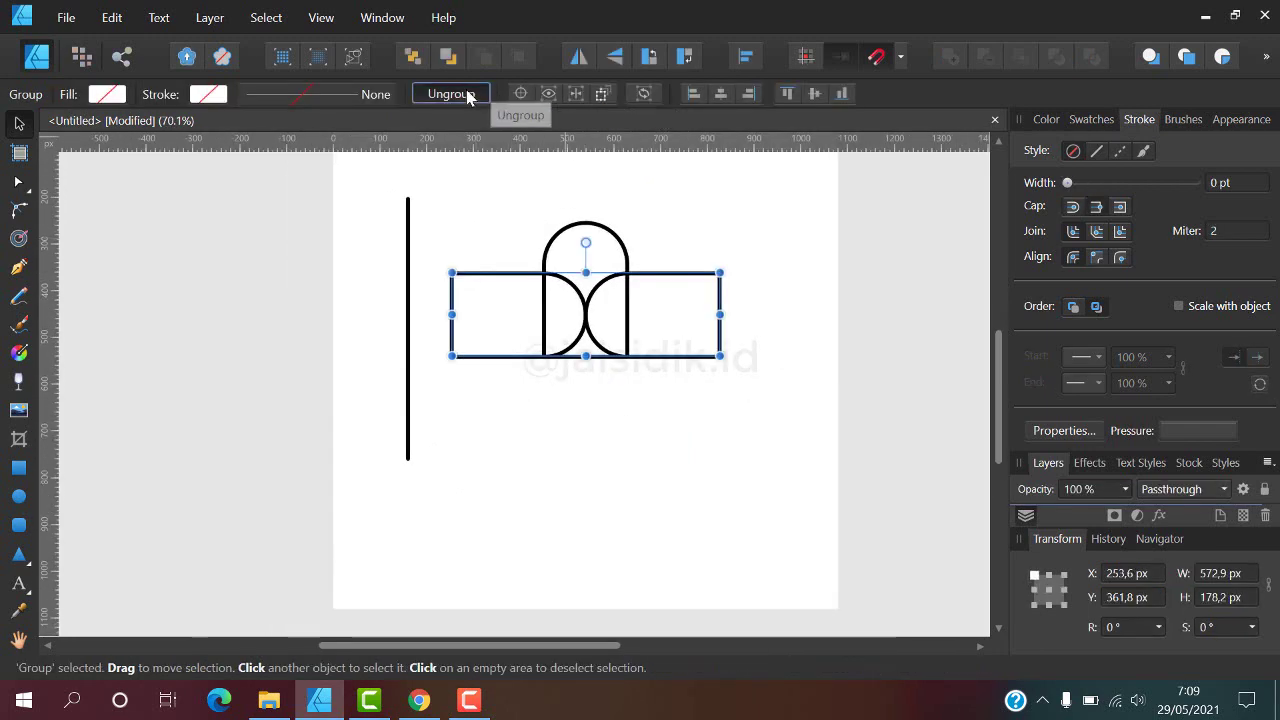
click(443, 91)
click(534, 247)
scroll(615, 280, up, 1)
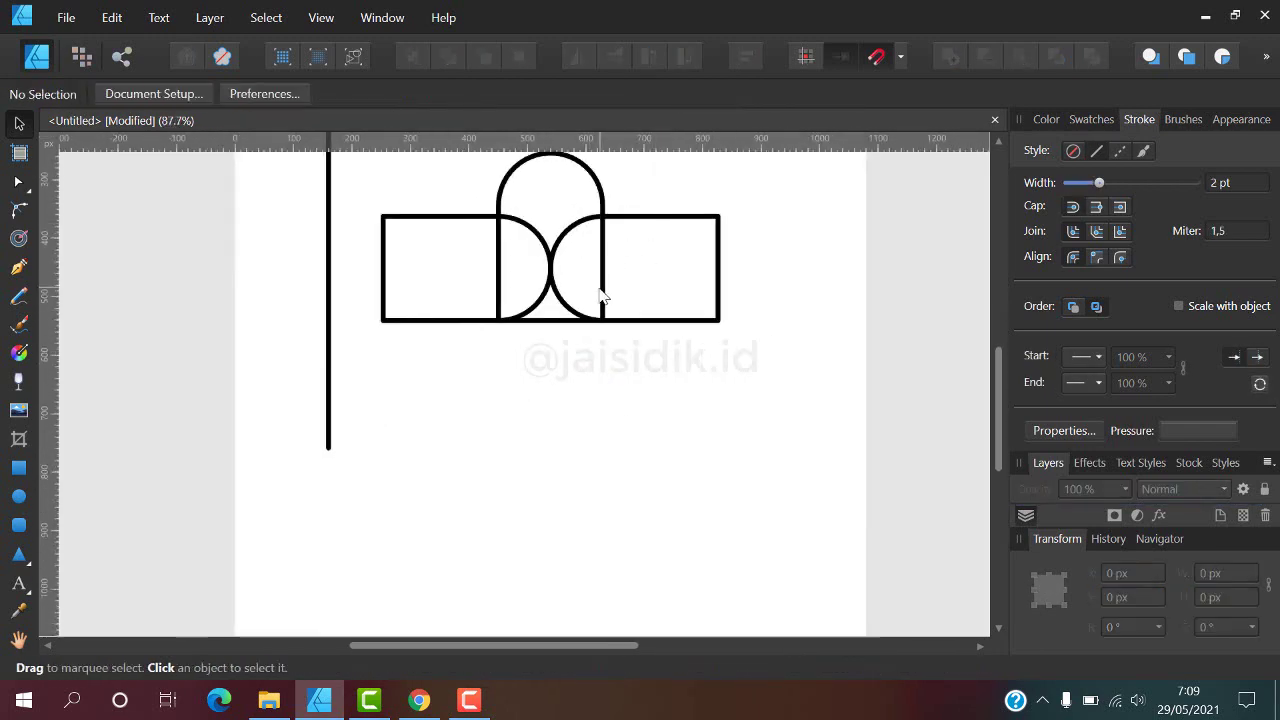
scroll(601, 296, down, 1)
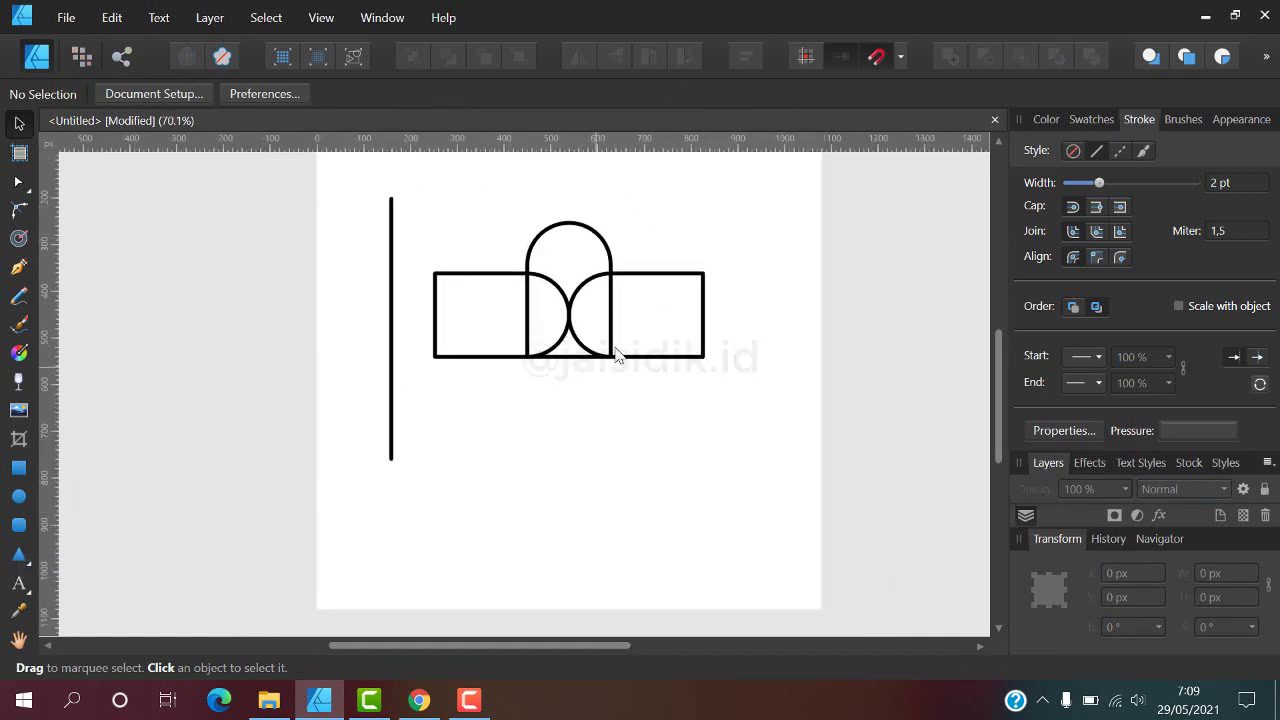
scroll(615, 355, up, 1)
Inspect the nodes of the right D shape and the left rectangle path.
click(641, 261)
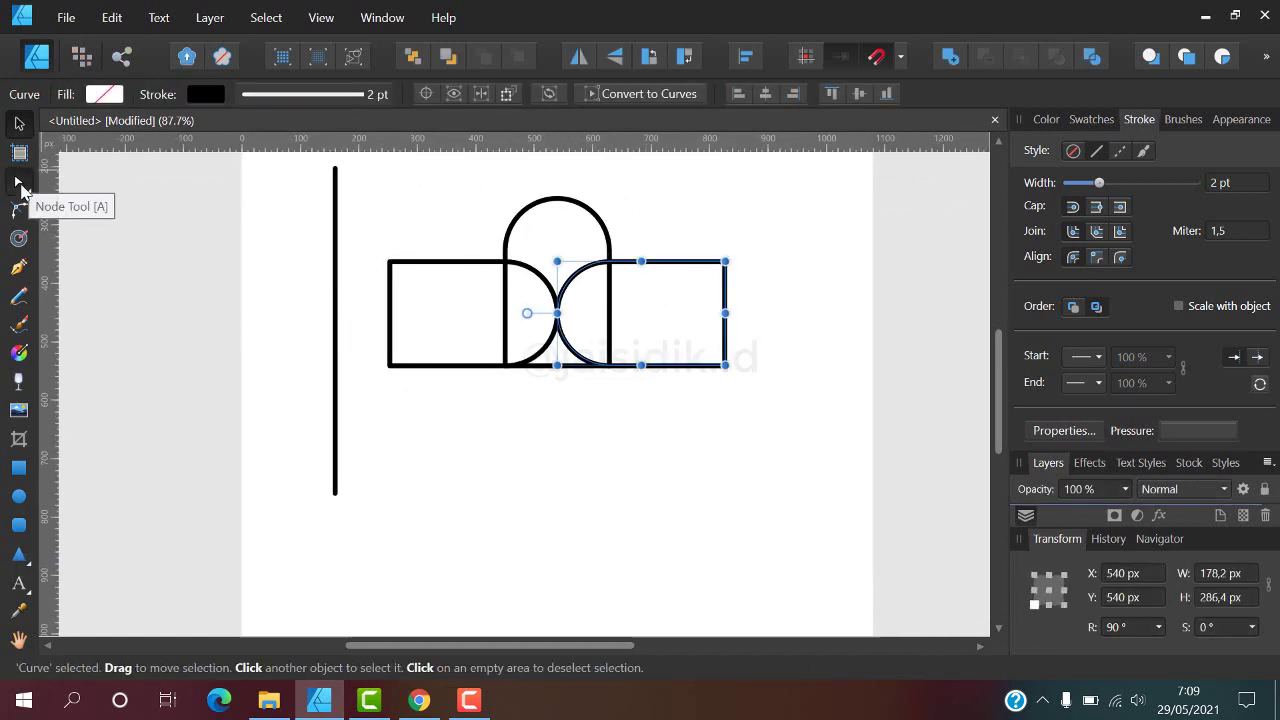
click(18, 182)
scroll(543, 294, up, 1)
click(352, 320)
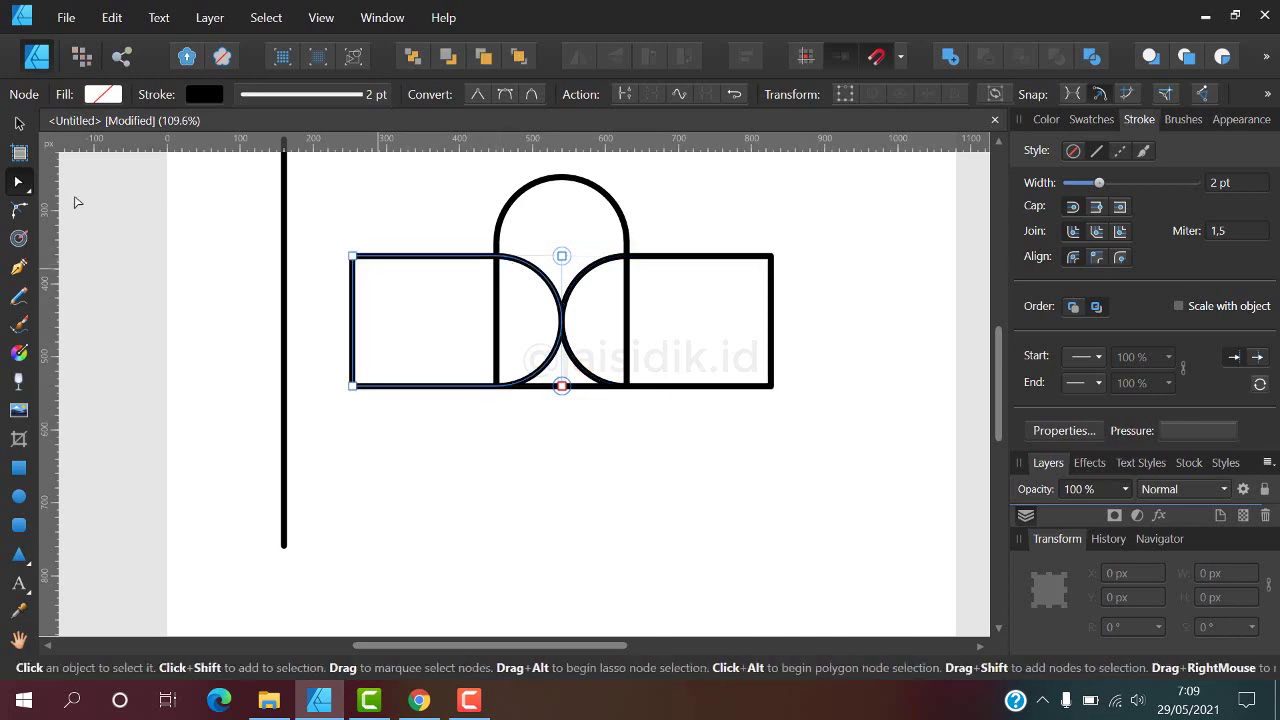
click(18, 122)
mouse_move(318, 471)
mouse_down()
mouse_move(845, 281)
mouse_move(840, 180)
mouse_up()
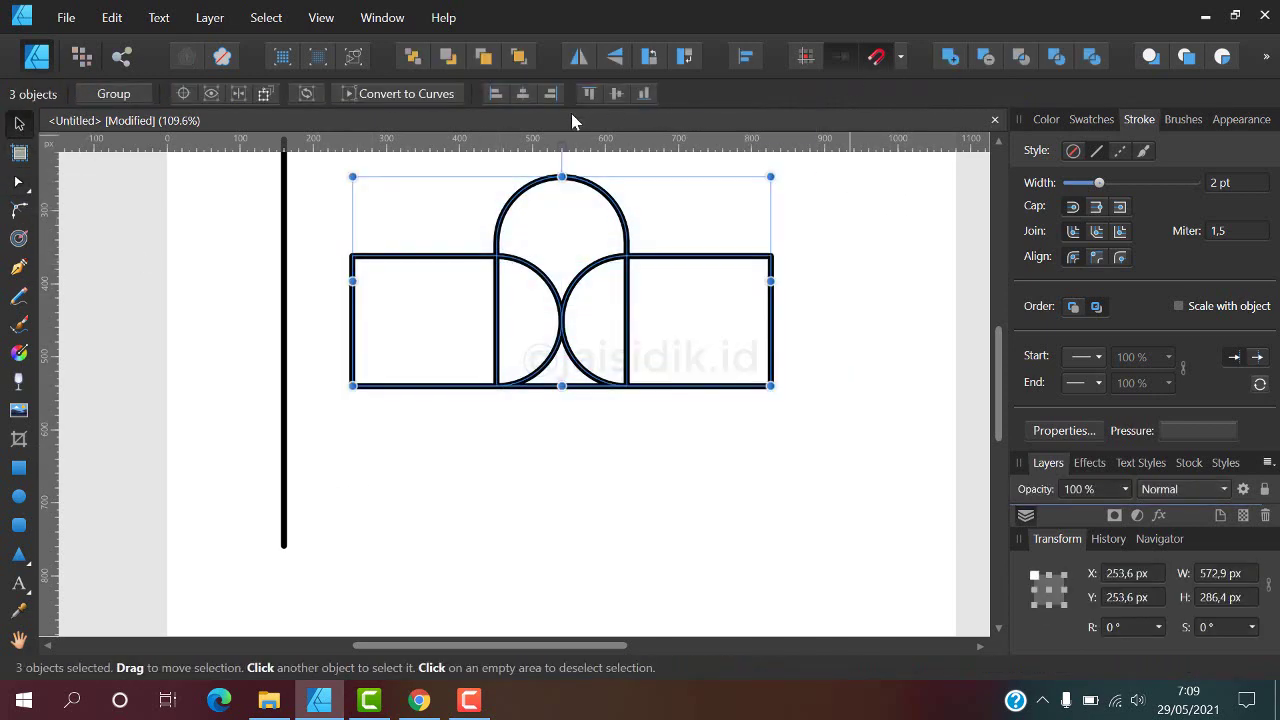
click(520, 268)
scroll(520, 268, up, 1)
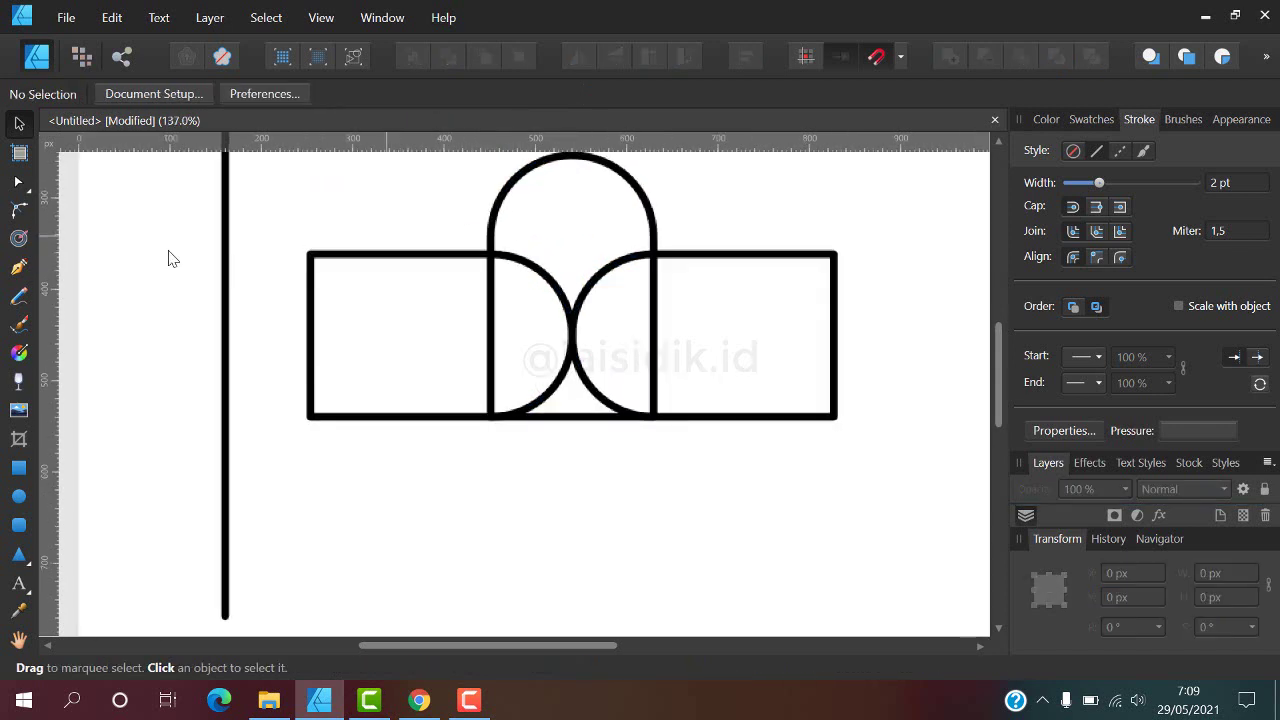
Break both rectangle-and-arc paths at their vertical segments.
click(18, 181)
scroll(537, 251, up, 2)
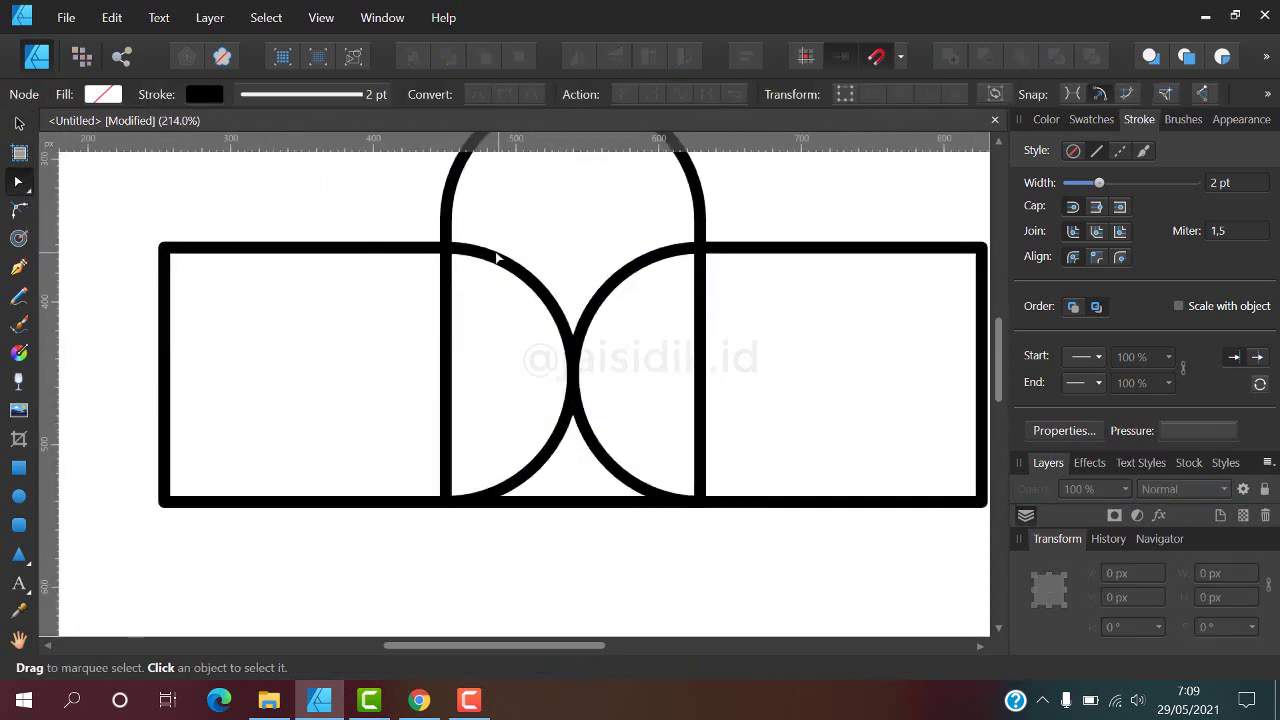
click(449, 253)
click(443, 245)
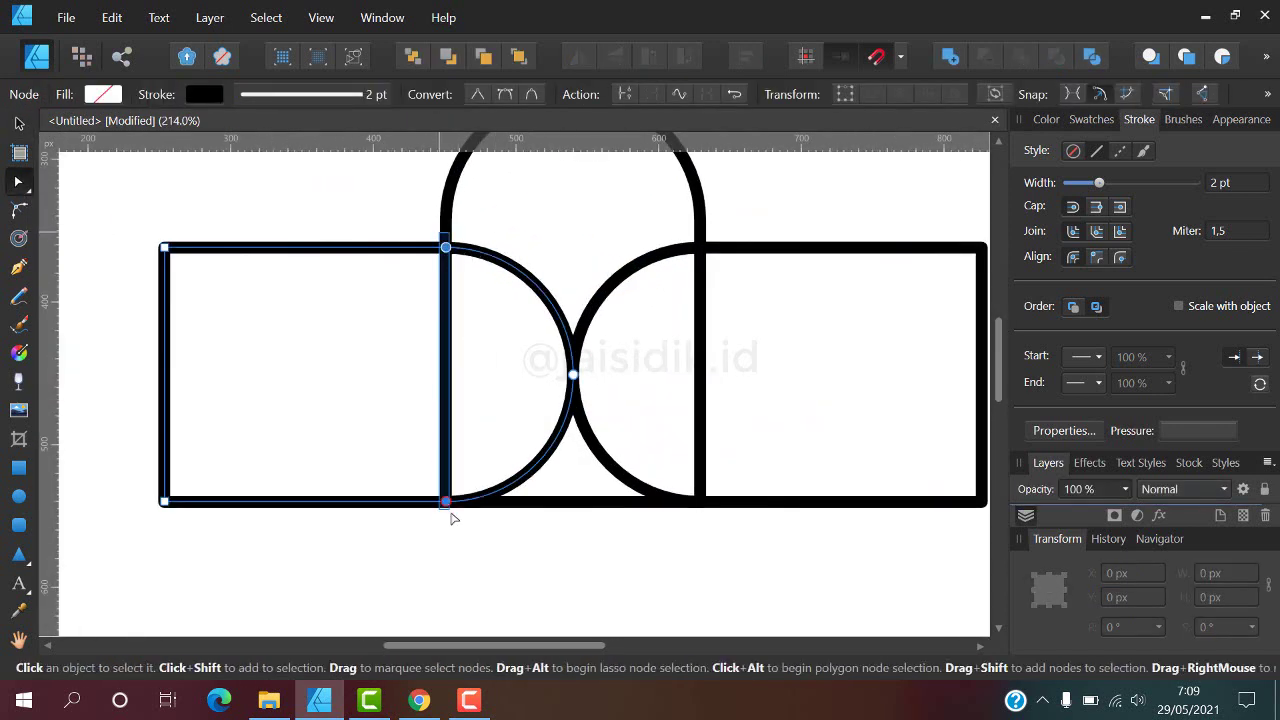
drag(455, 523, 457, 524)
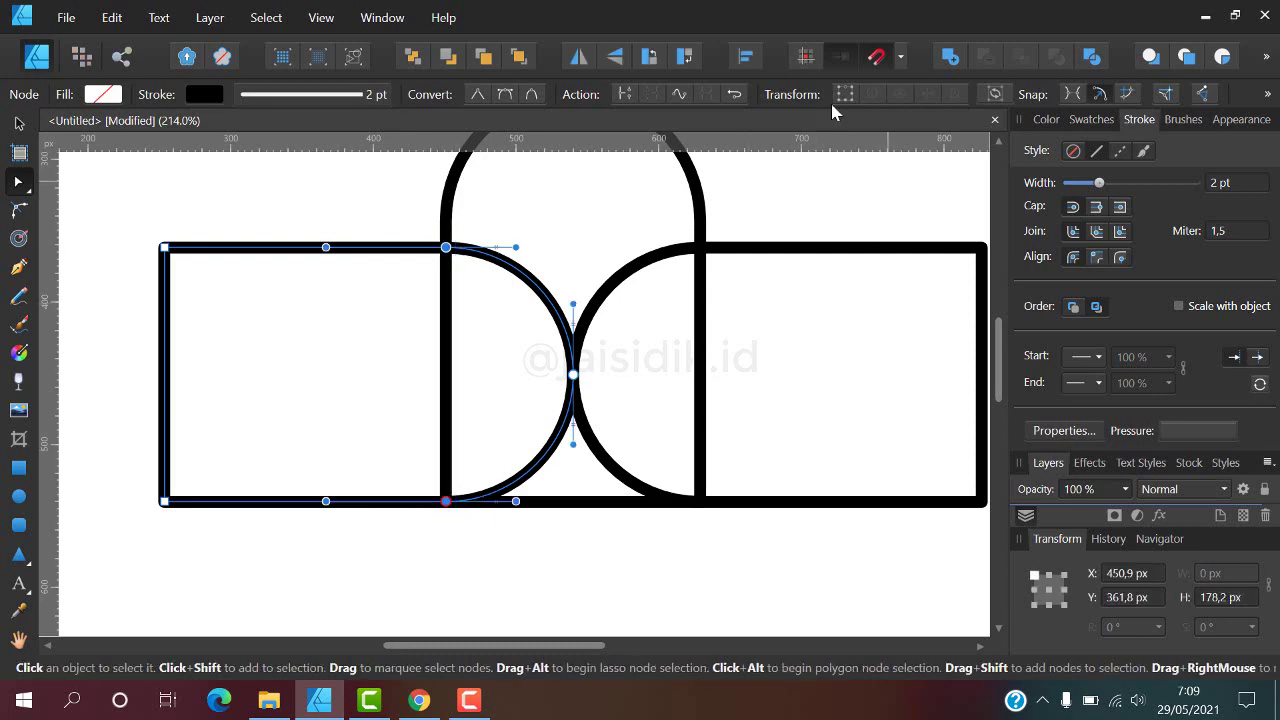
click(624, 94)
click(738, 251)
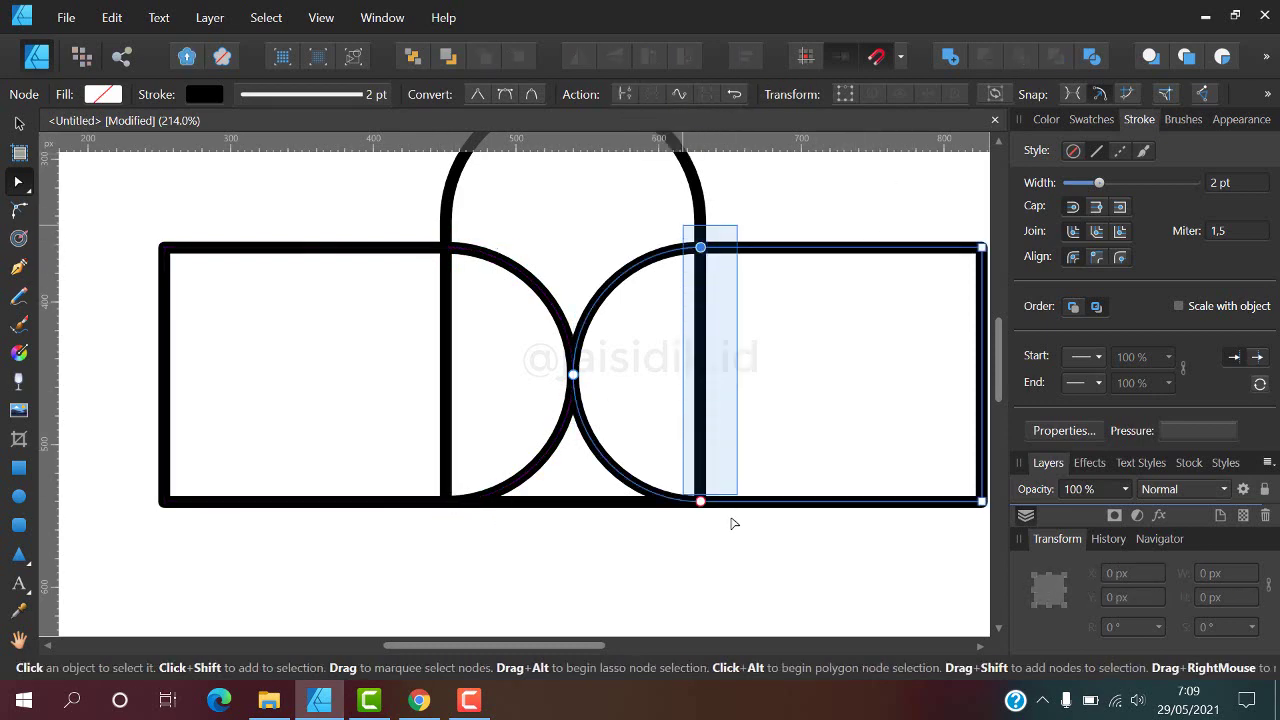
drag(683, 231, 736, 538)
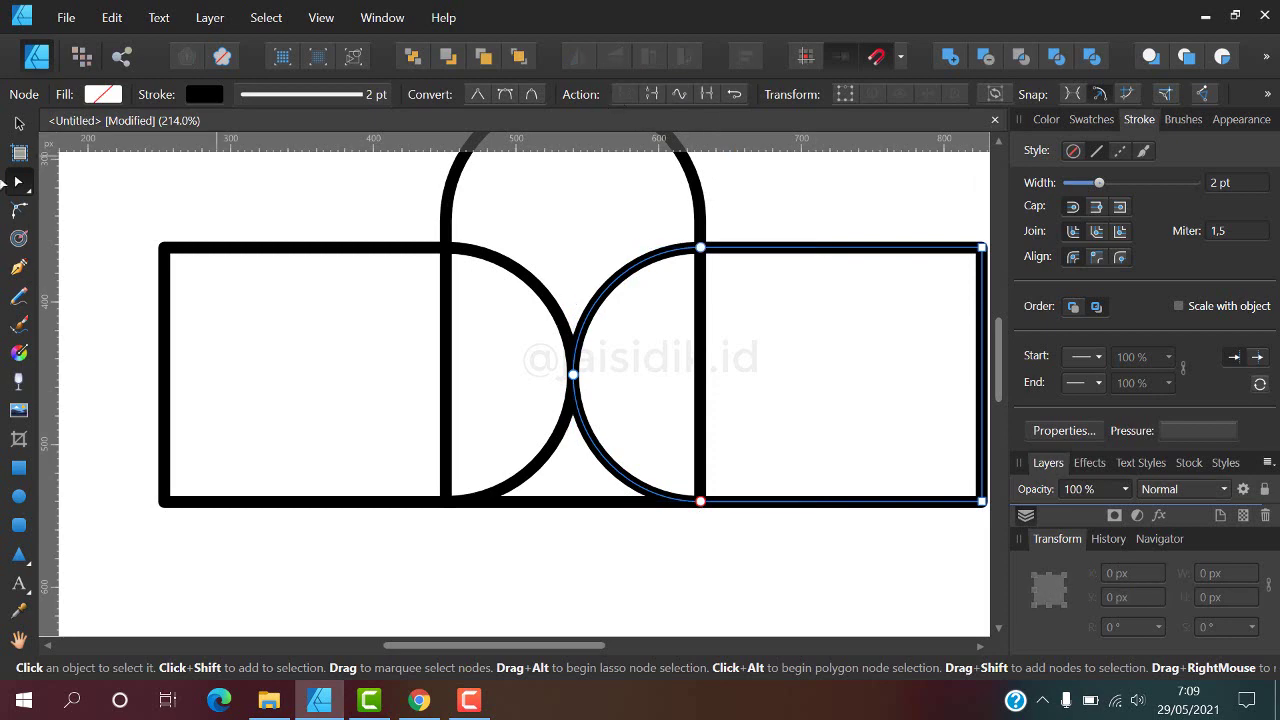
click(19, 122)
Delete the leftover left and right rectangles.
click(234, 250)
key(Delete)
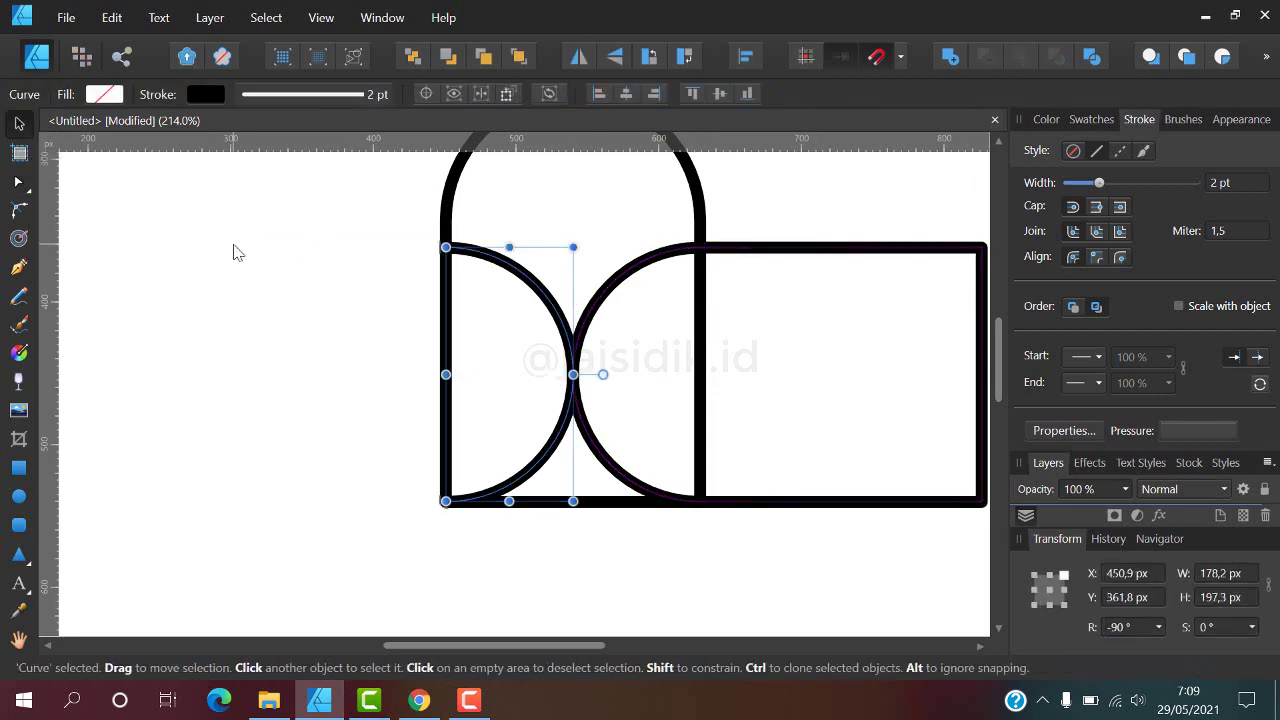
click(758, 252)
key(Delete)
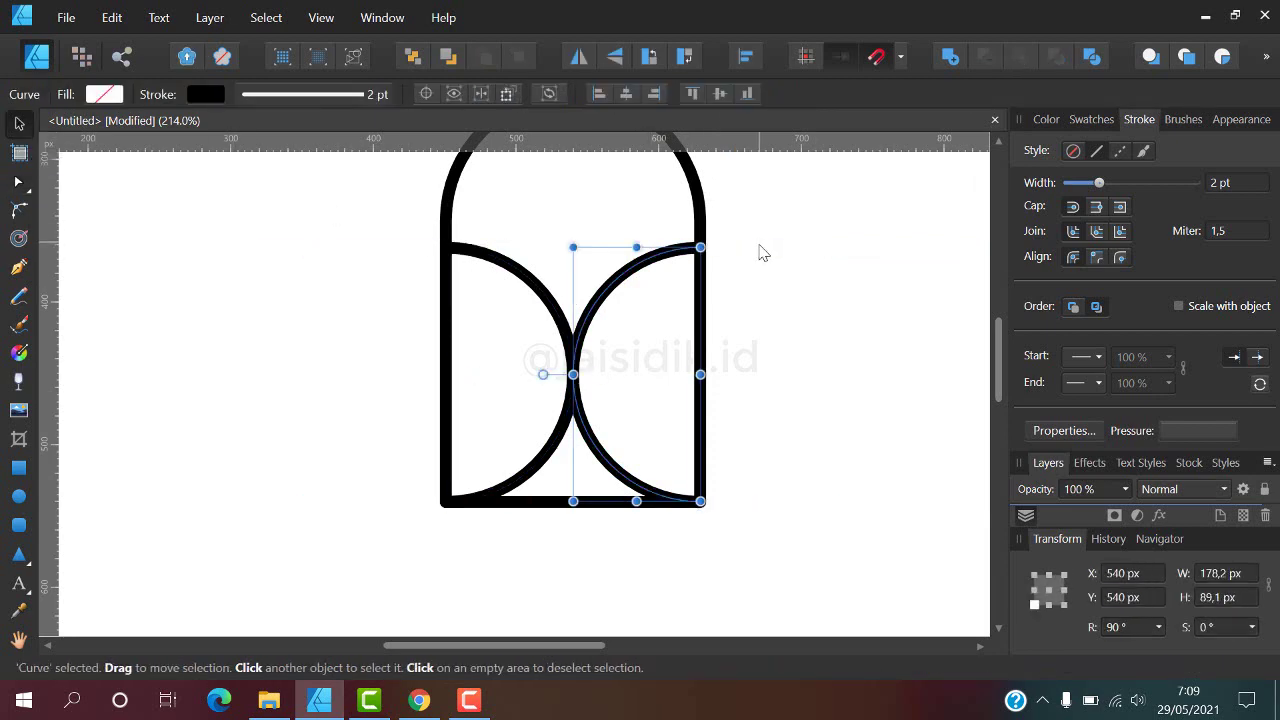
Break the arch at its bottom corners and delete its straight bottom edge.
click(536, 505)
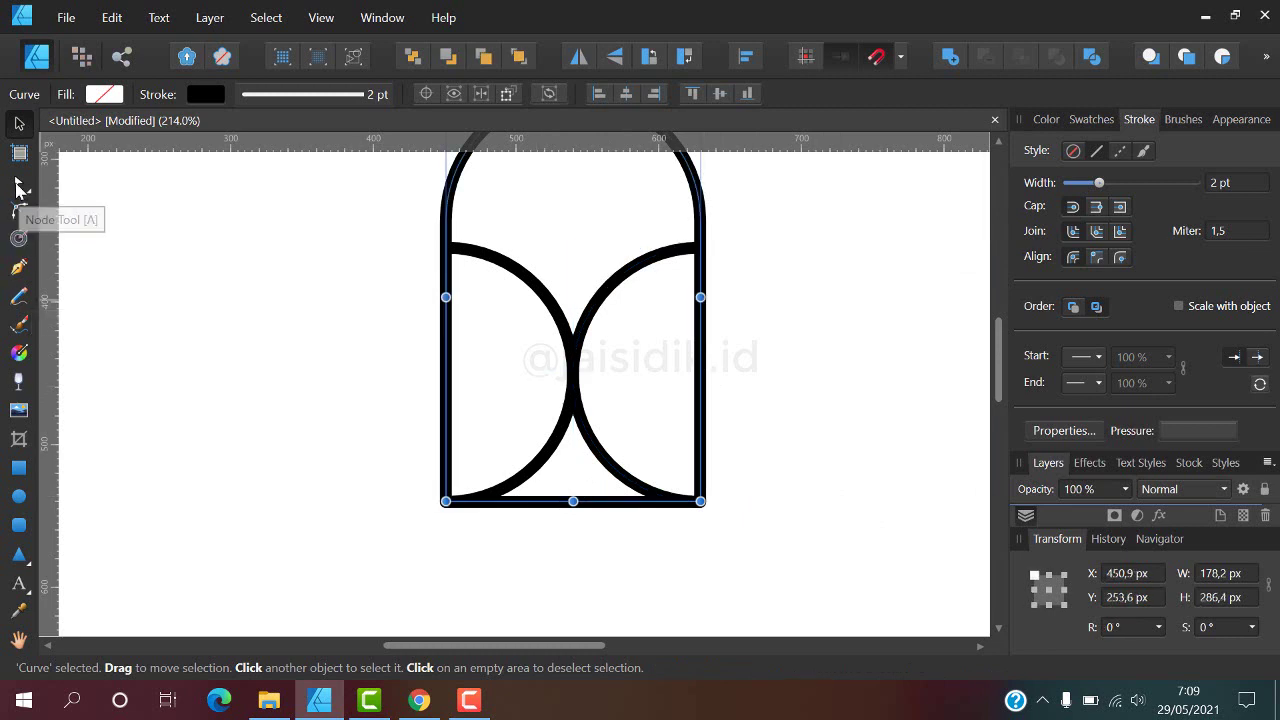
click(19, 181)
mouse_move(347, 484)
mouse_down()
mouse_move(816, 545)
mouse_move(816, 577)
mouse_up()
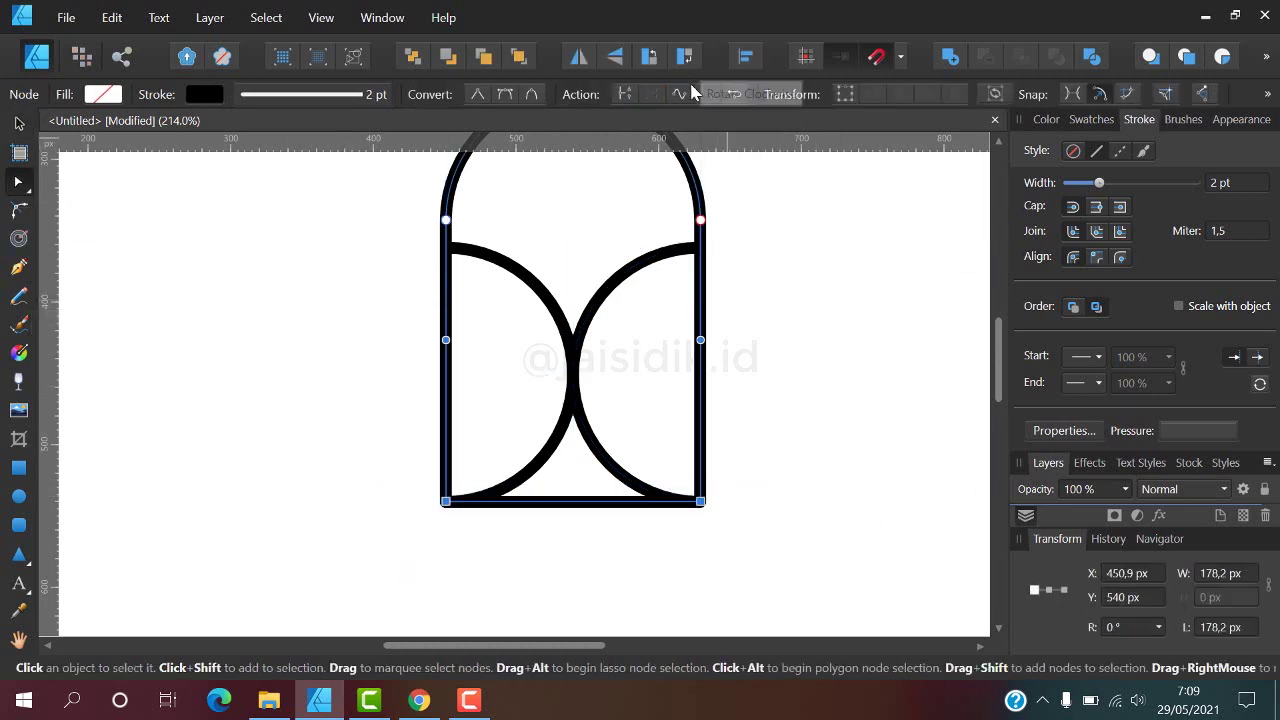
click(629, 94)
click(19, 122)
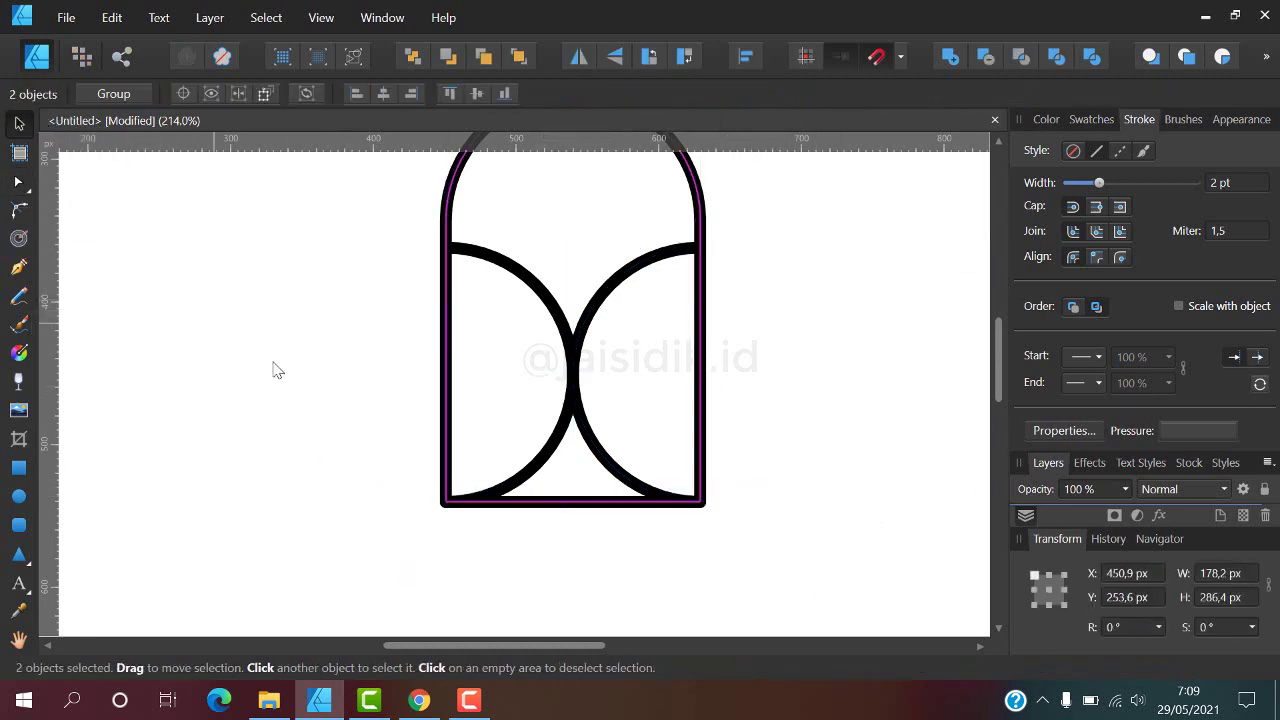
click(274, 366)
click(573, 506)
key(Delete)
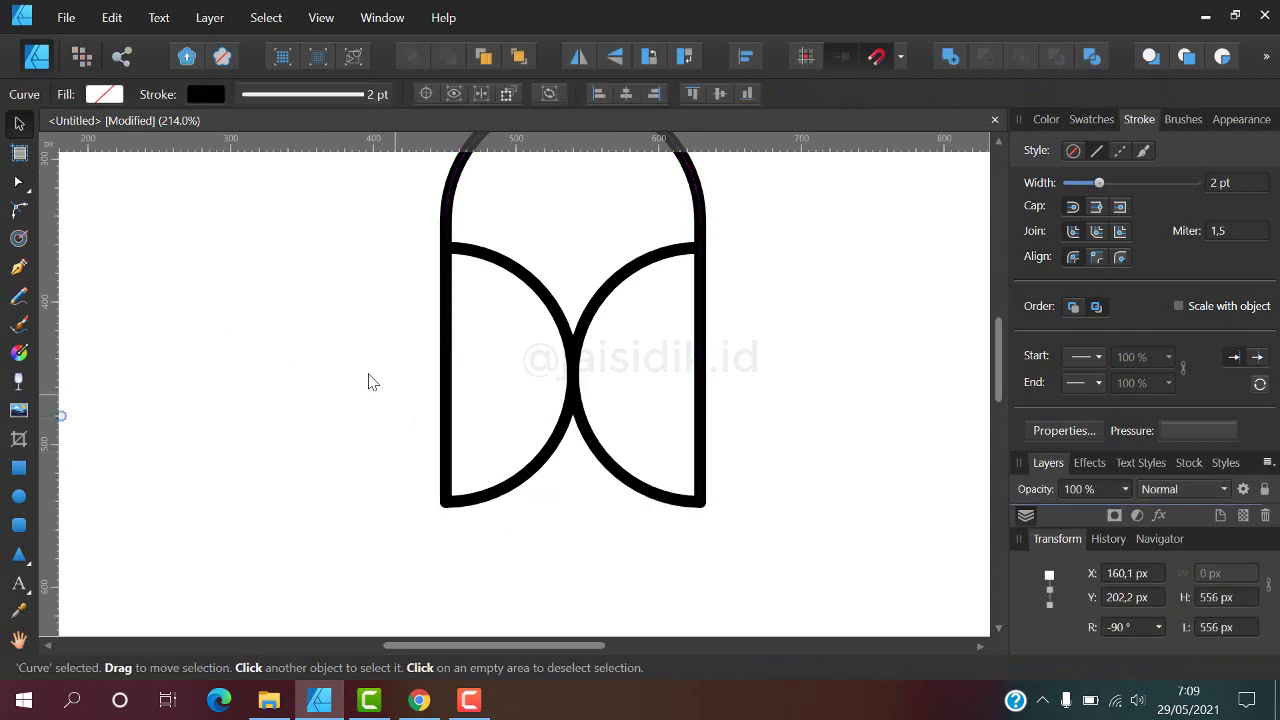
click(368, 381)
scroll(390, 410, down, 2)
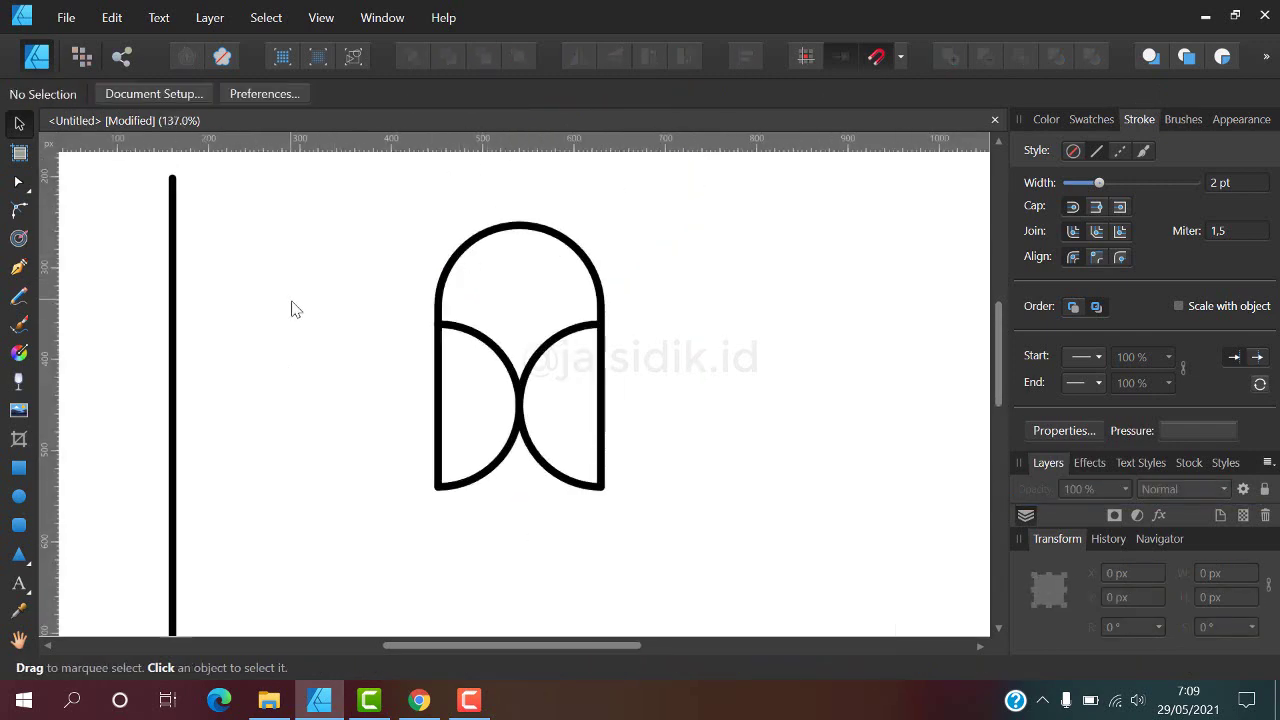
Draw a small ring eye, group the two eye circles, and centre them on the arch.
click(20, 500)
scroll(517, 269, up, 1)
scroll(470, 272, up, 2)
mouse_move(420, 258)
mouse_down()
mouse_move(463, 297)
mouse_move(575, 280)
mouse_up()
click(18, 123)
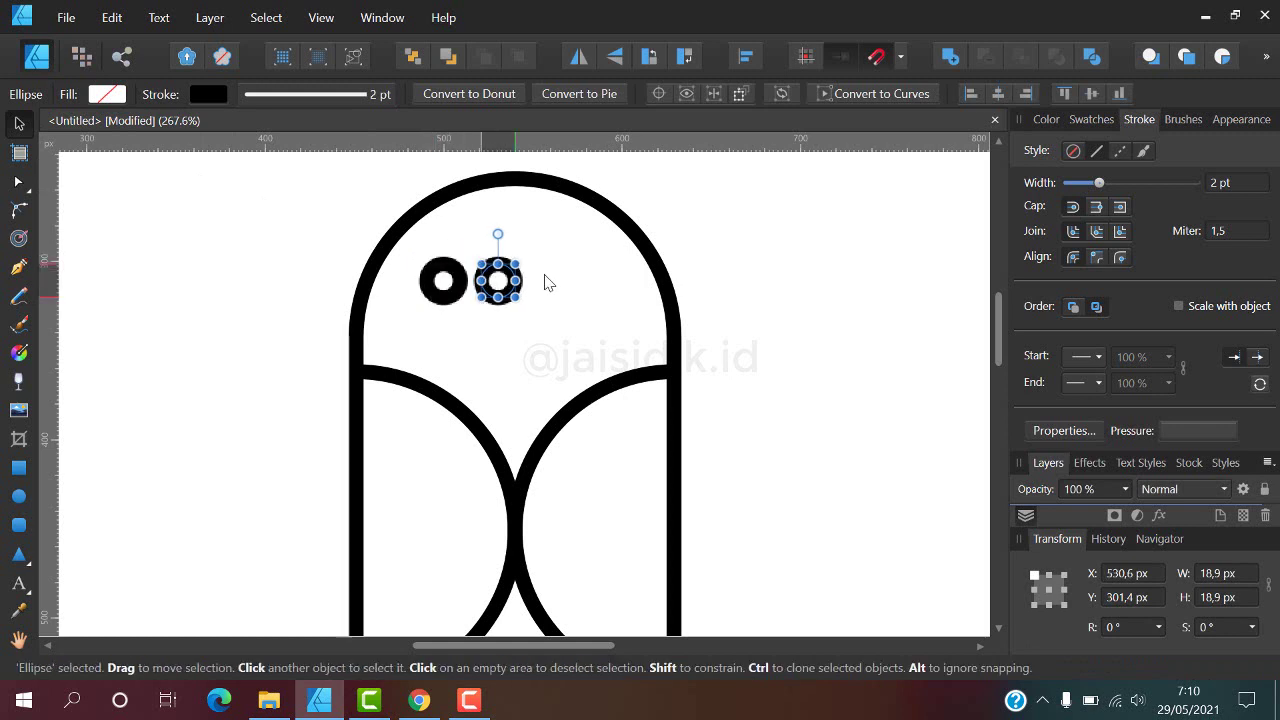
shift+click(462, 288)
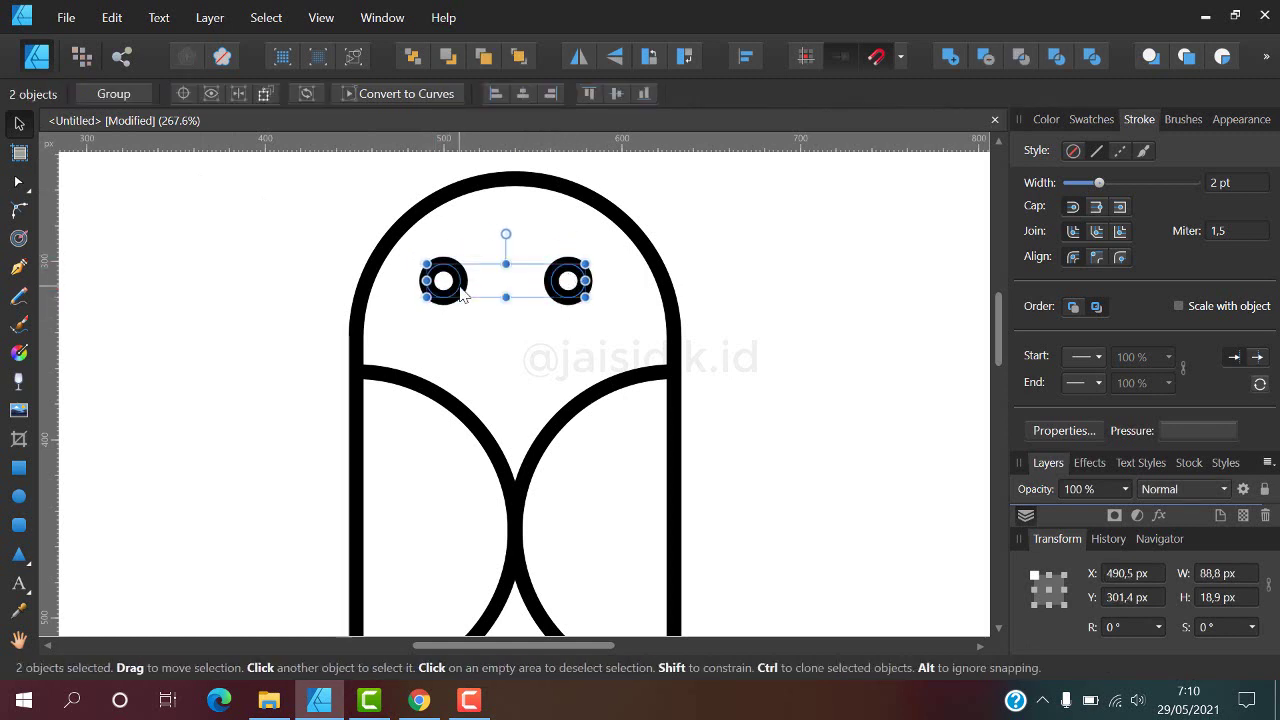
key(ctrl+g)
shift+click(478, 184)
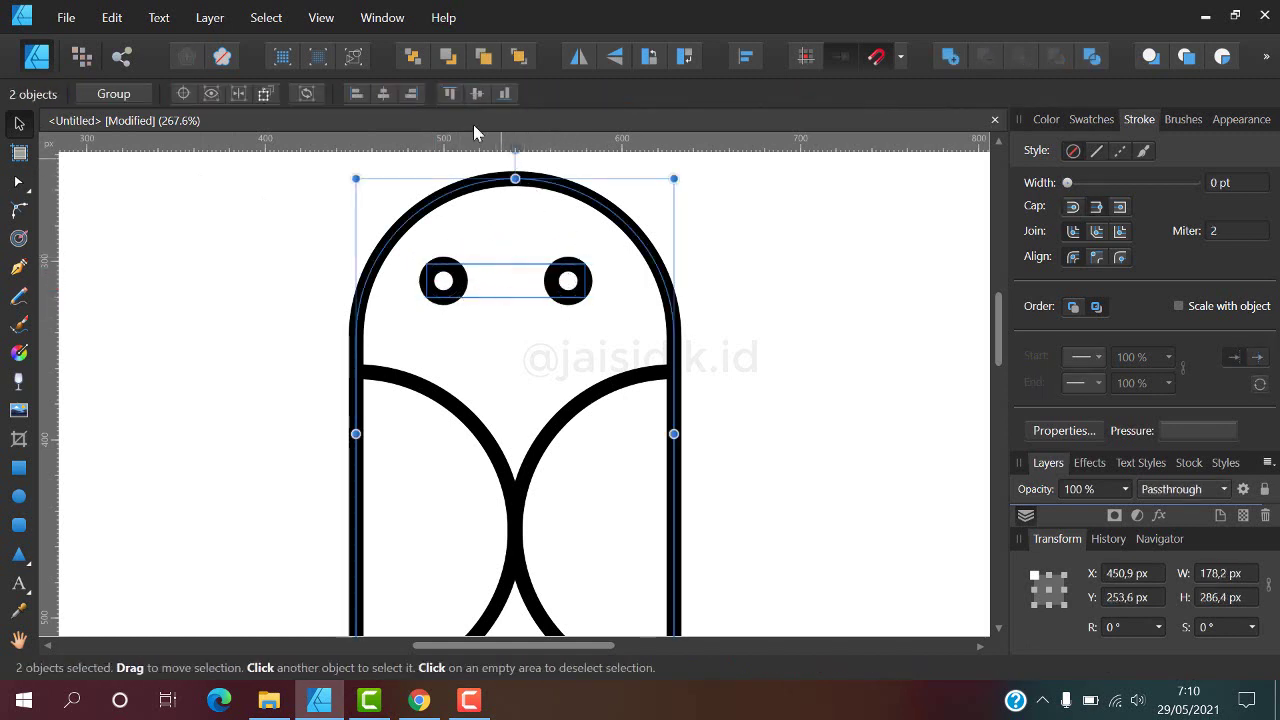
click(383, 93)
click(728, 249)
scroll(690, 270, down, 3)
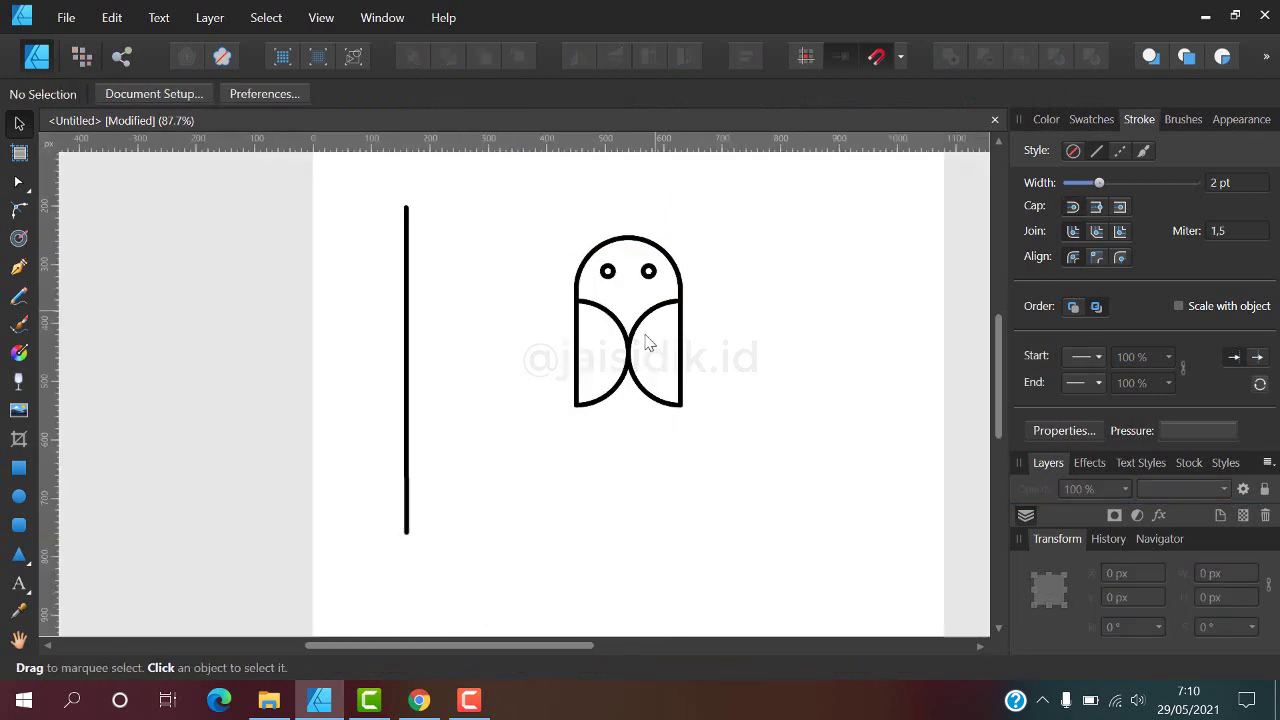
scroll(675, 310, up, 1)
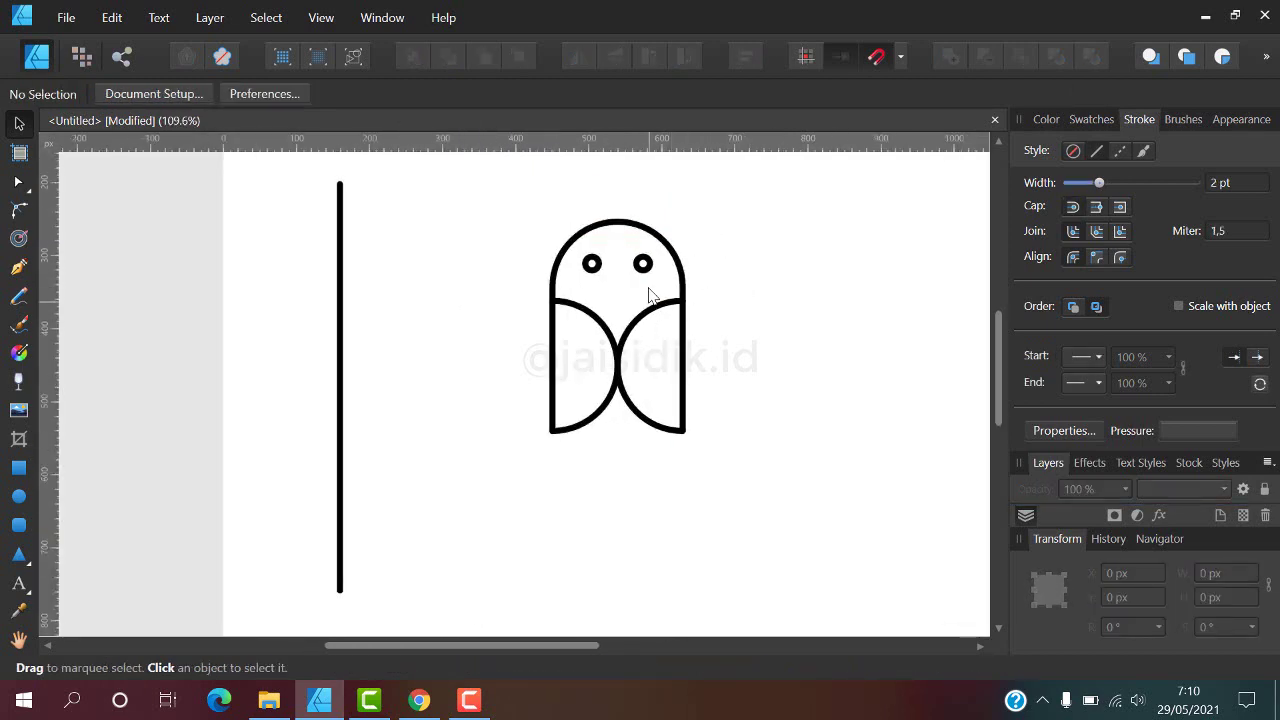
Lower the arch about 26 px so its sides reach below the crossing arcs.
scroll(650, 295, up, 1)
click(615, 201)
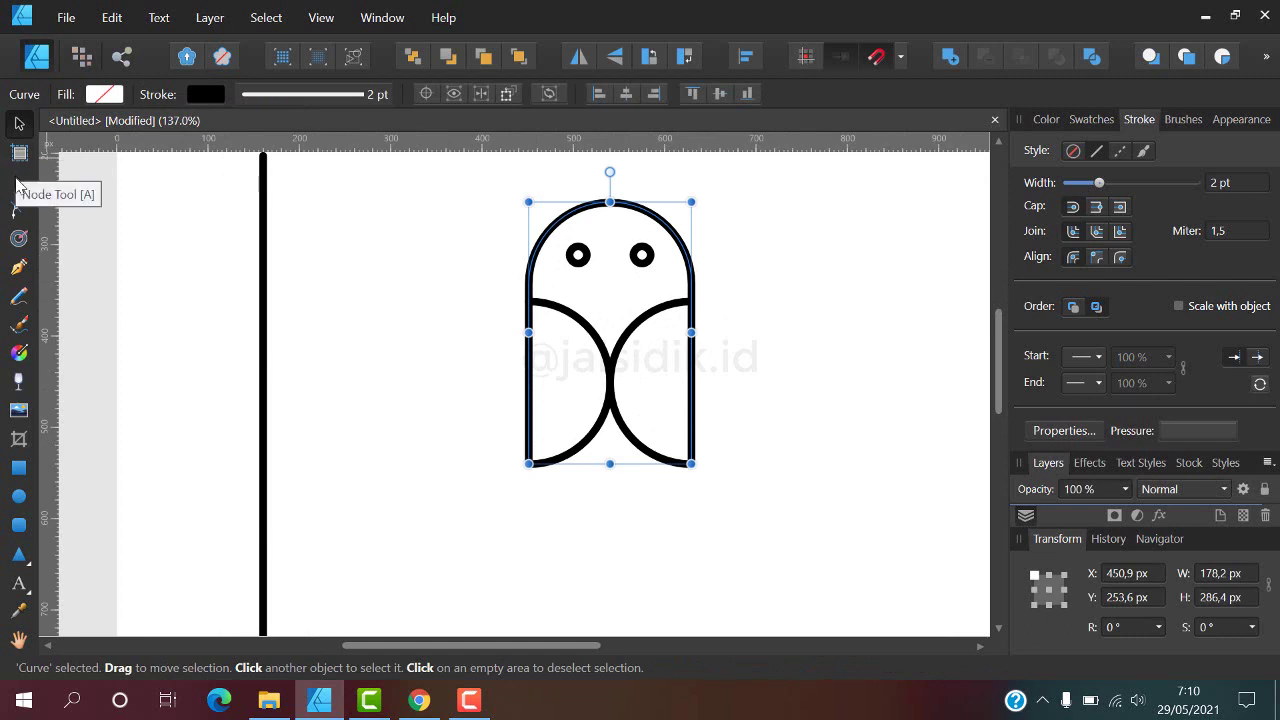
drag(604, 220, 605, 222)
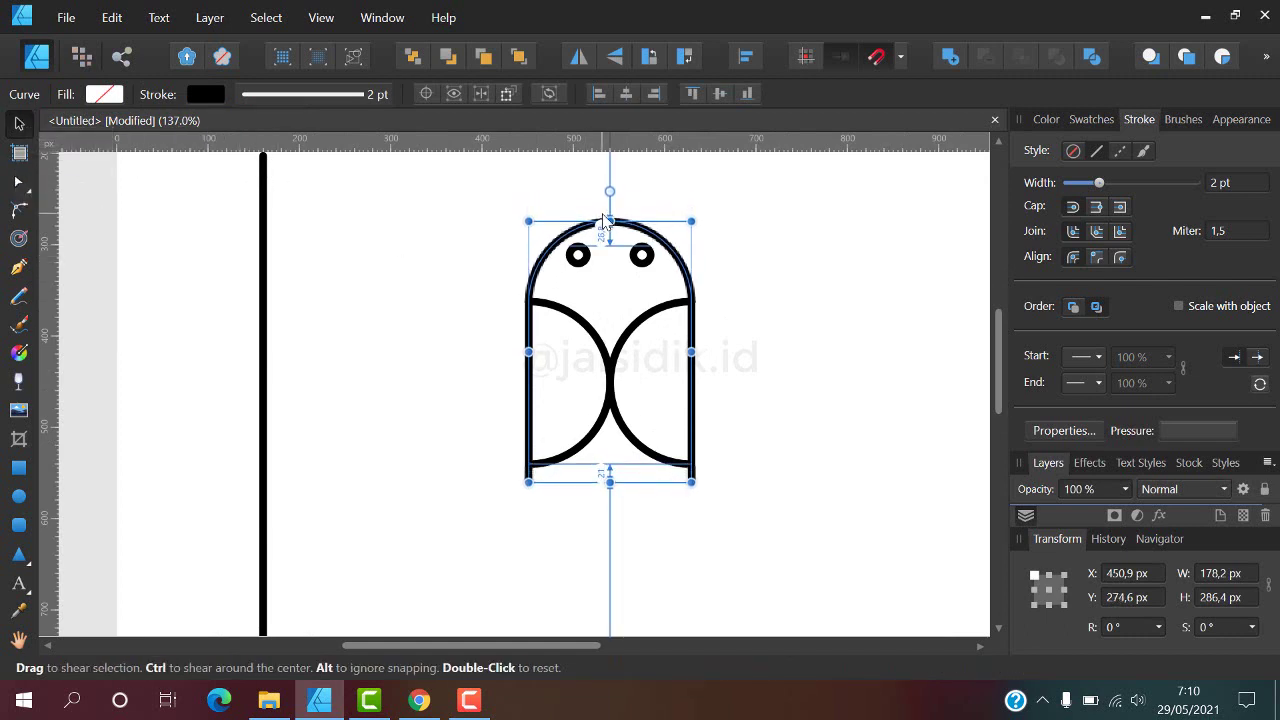
drag(604, 220, 605, 227)
ctrl+scroll(640, 255, up, 2)
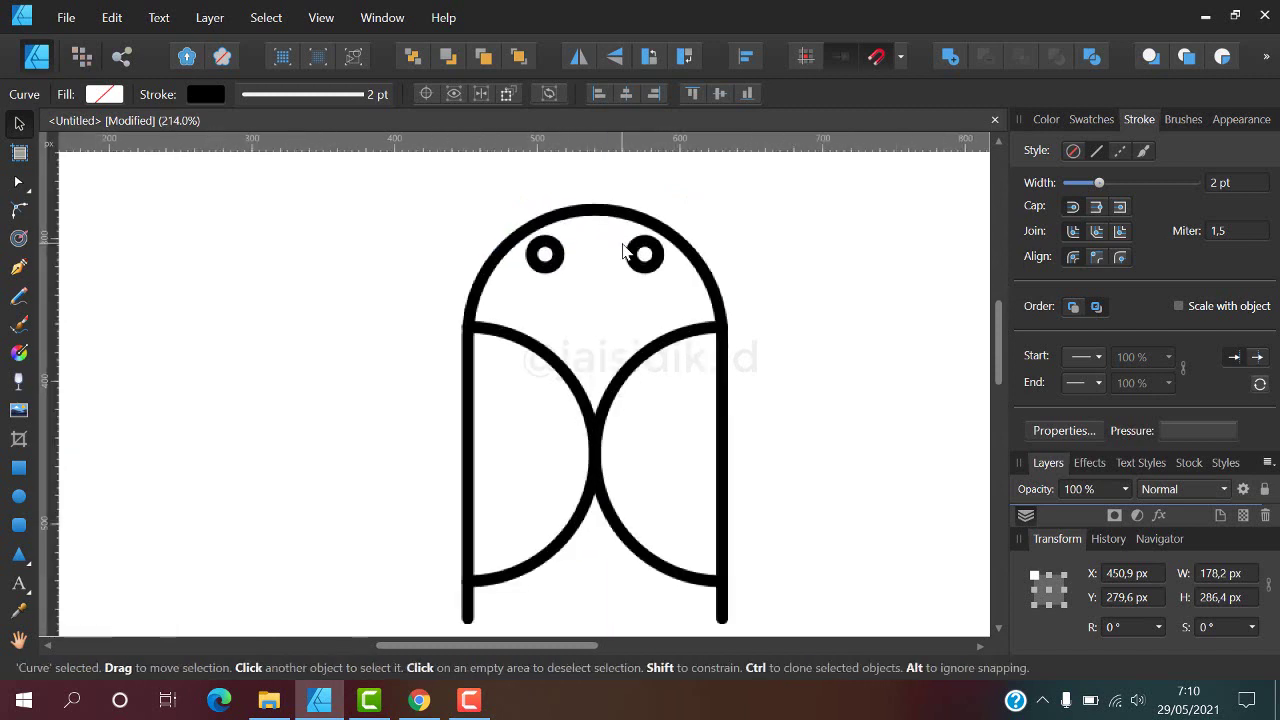
Move the eye group about 18 px further down inside the head.
click(628, 251)
drag(630, 255, 630, 257)
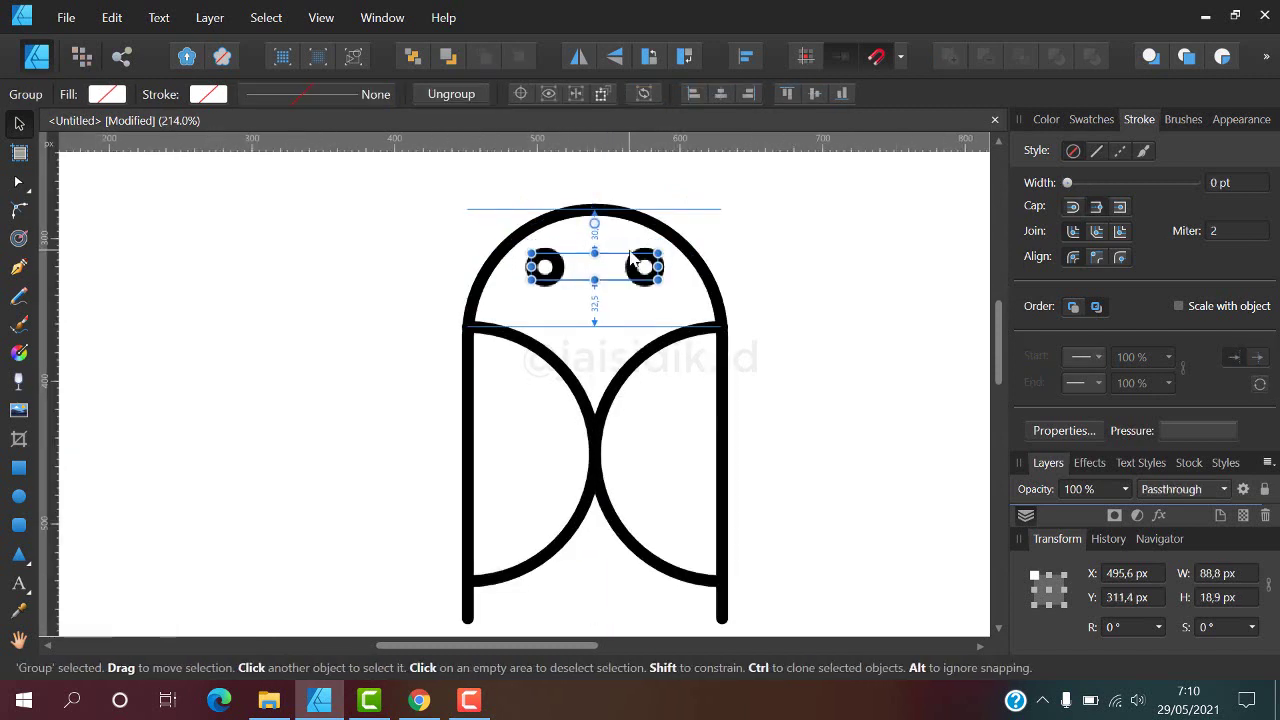
click(810, 310)
ctrl+scroll(810, 310, down, 3)
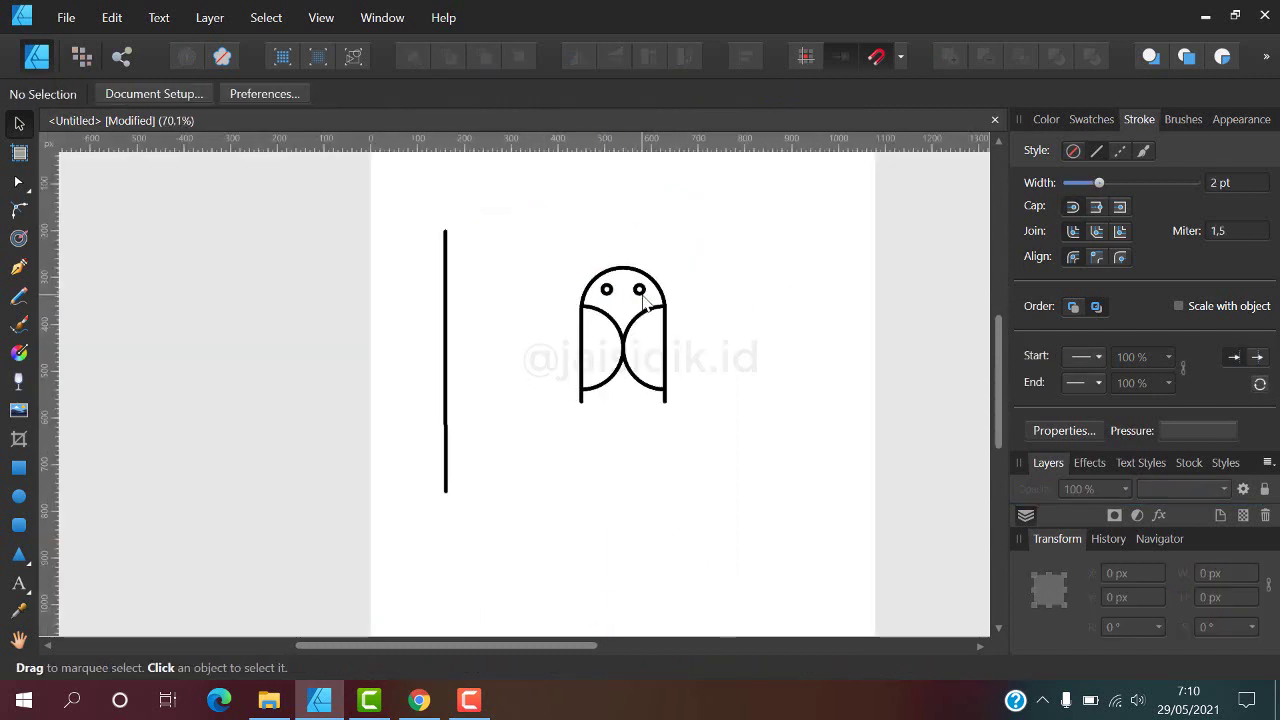
ctrl+scroll(651, 337, up, 3)
click(699, 489)
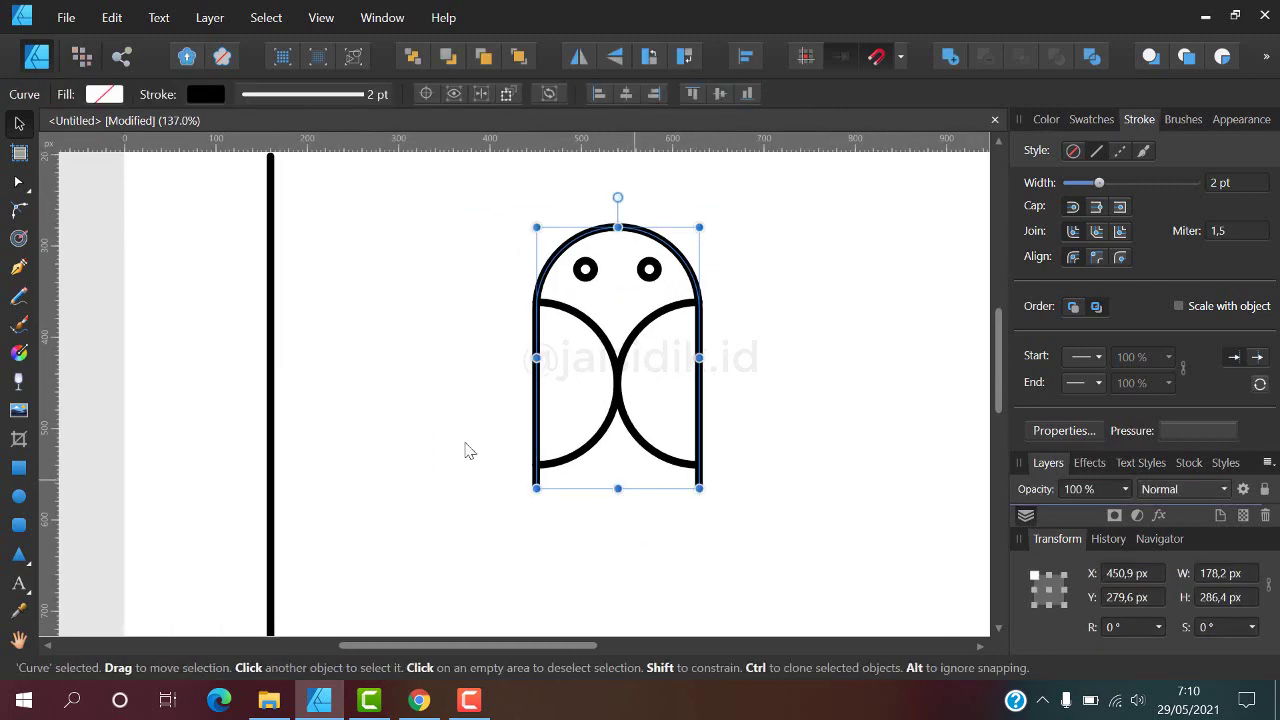
click(18, 181)
ctrl+scroll(585, 482, up, 3)
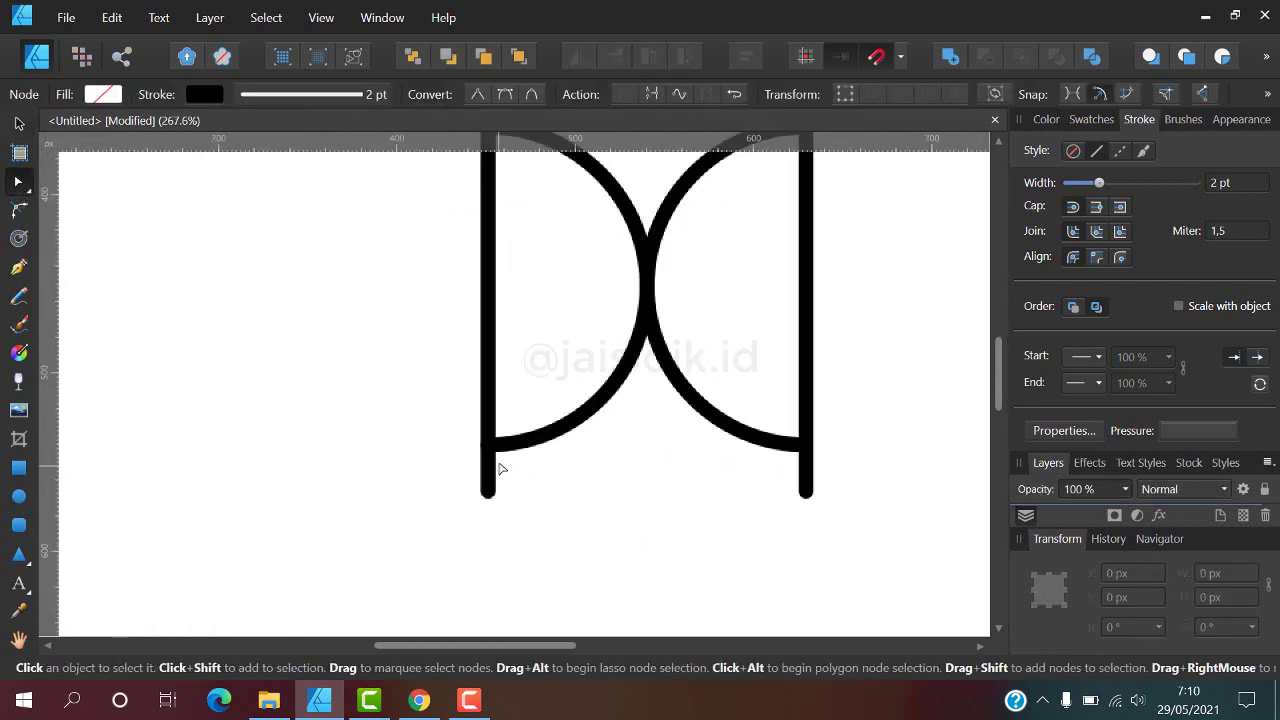
click(489, 446)
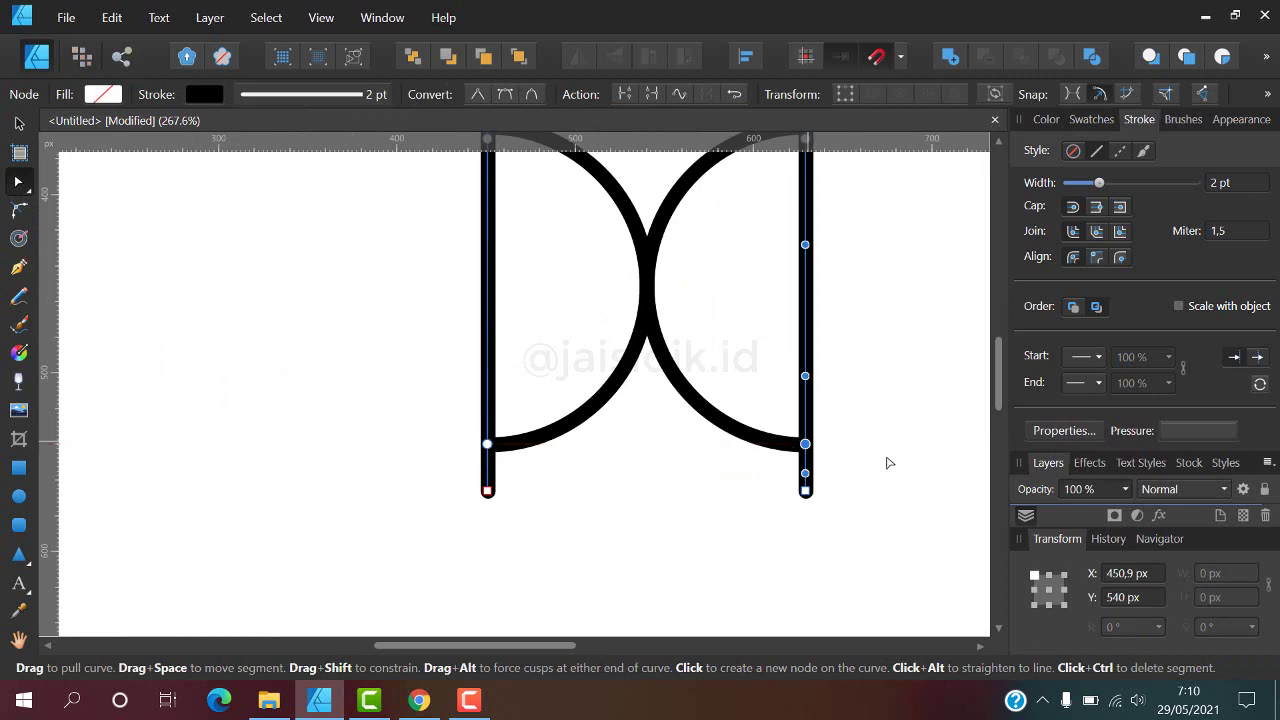
mouse_move(916, 466)
mouse_down()
mouse_move(349, 570)
mouse_move(309, 557)
mouse_up()
key(Delete)
click(329, 277)
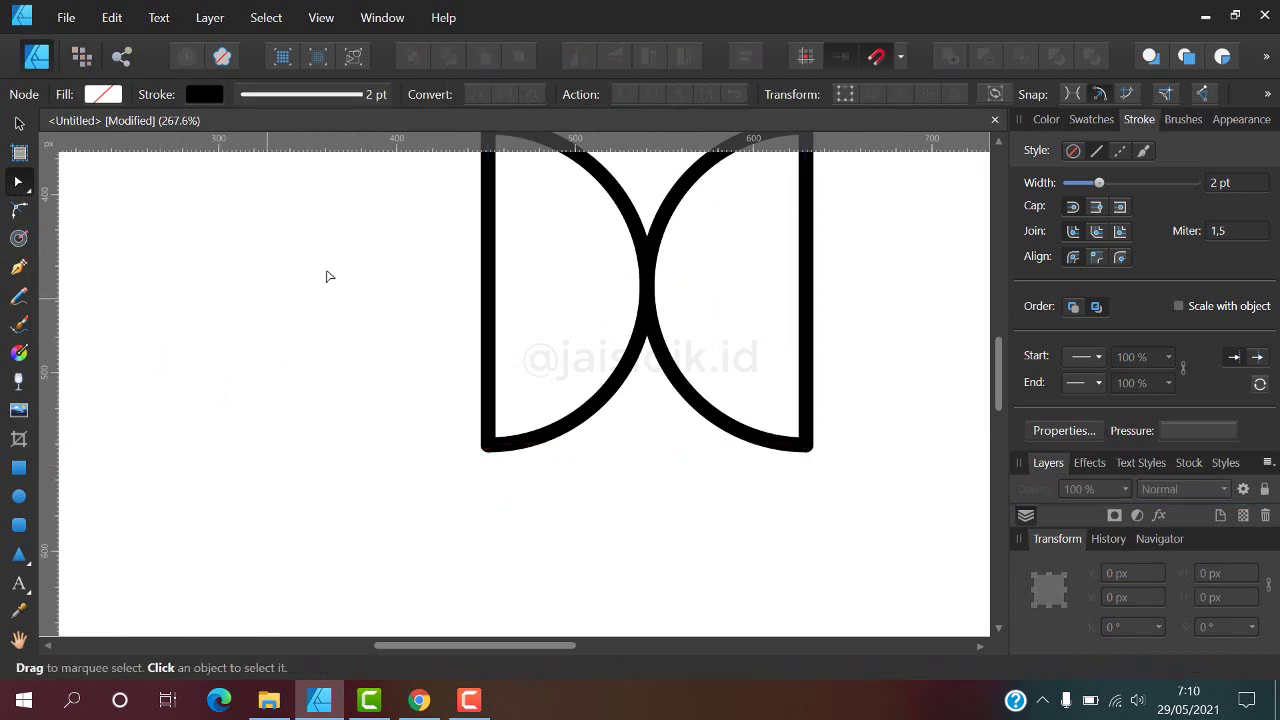
ctrl+scroll(622, 377, down, 5)
ctrl+scroll(622, 377, down, 1)
ctrl+scroll(566, 300, up, 3)
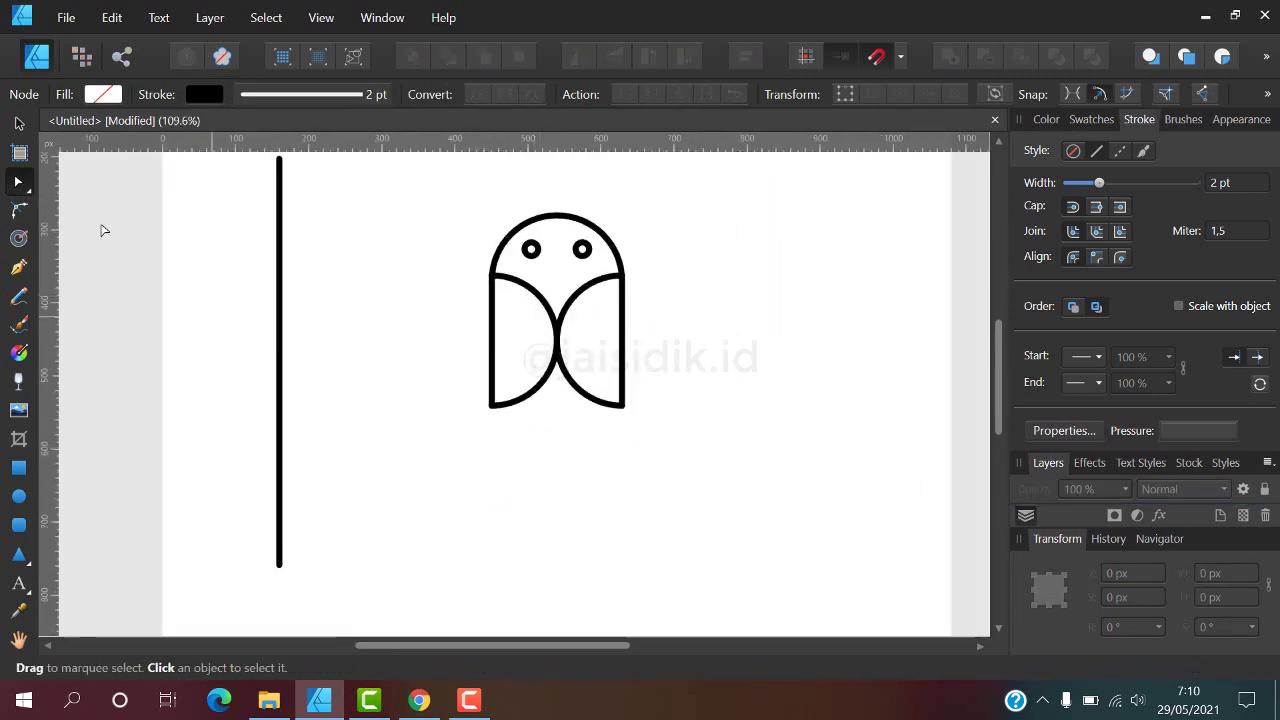
click(19, 122)
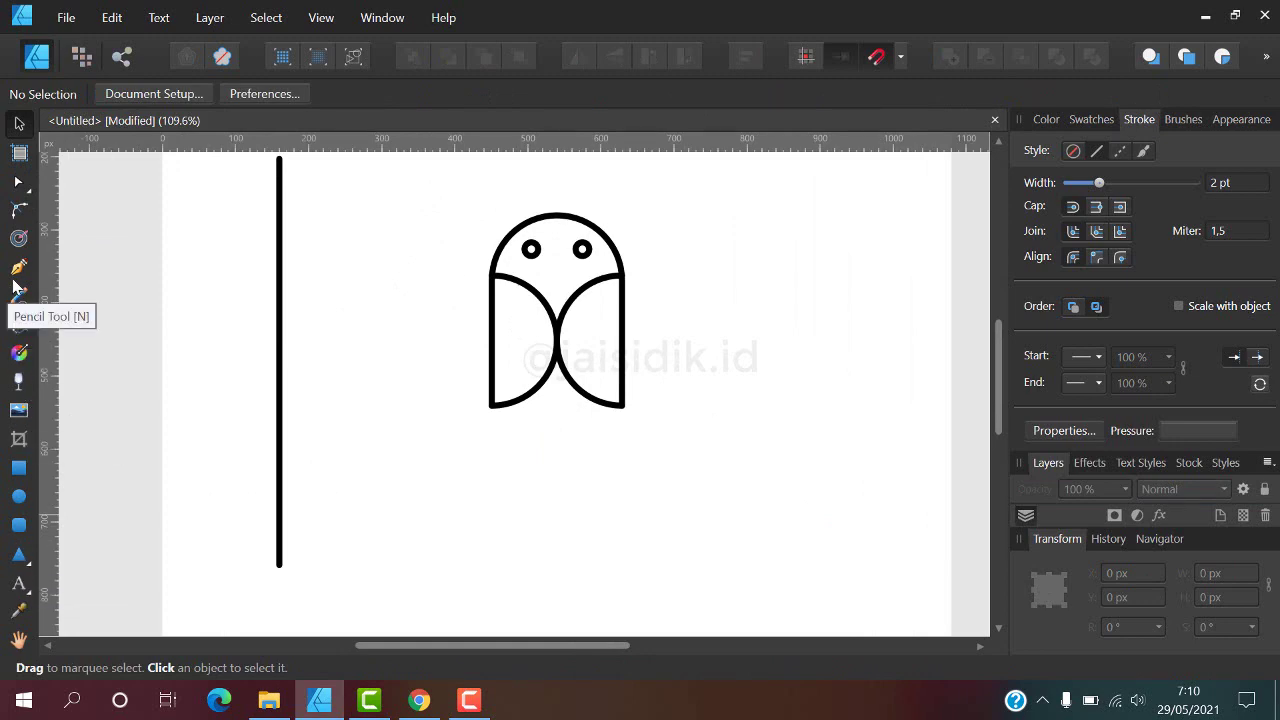
key(p)
ctrl+scroll(520, 420, up, 4)
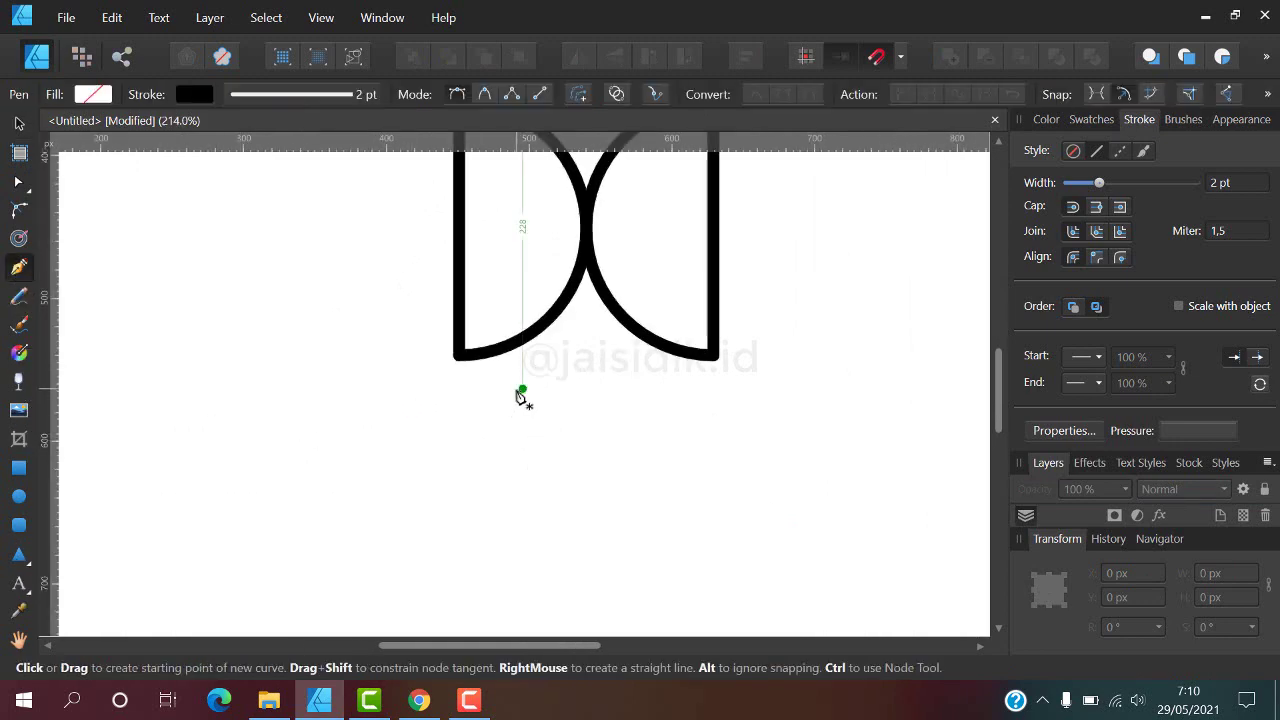
Draw three short claw strokes below the body: left diagonal, vertical middle, right diagonal.
click(522, 389)
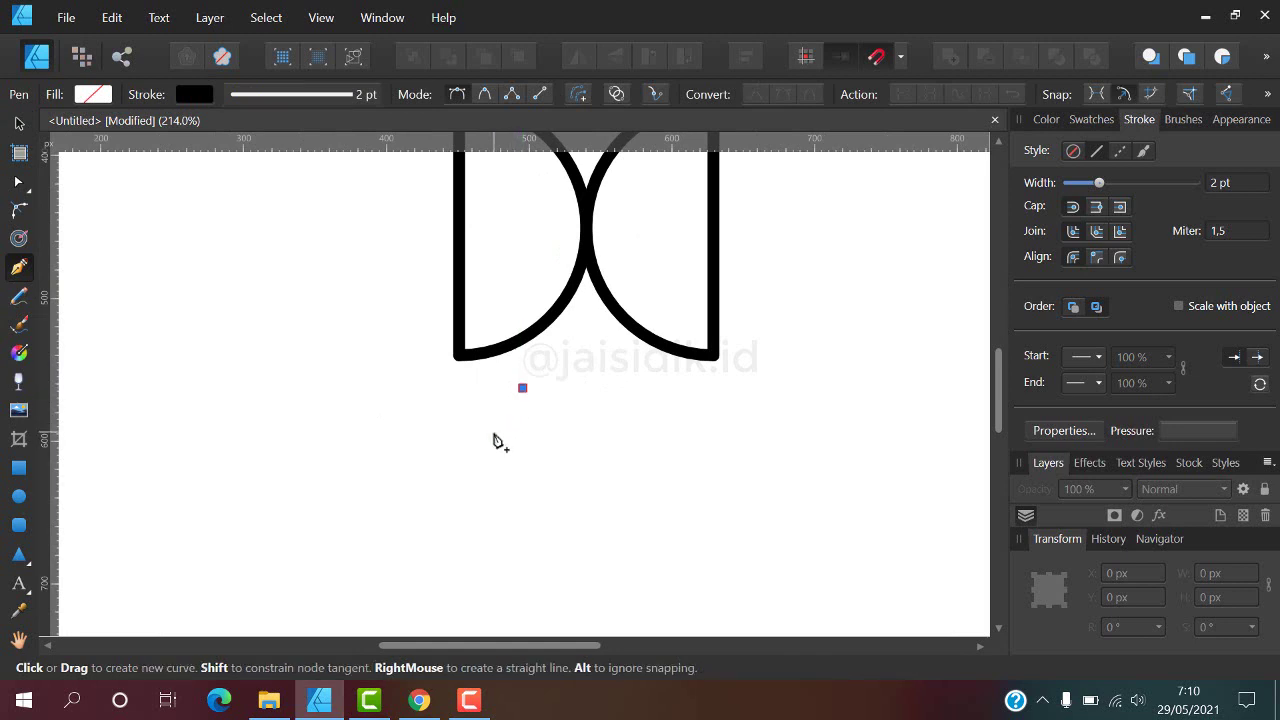
click(492, 425)
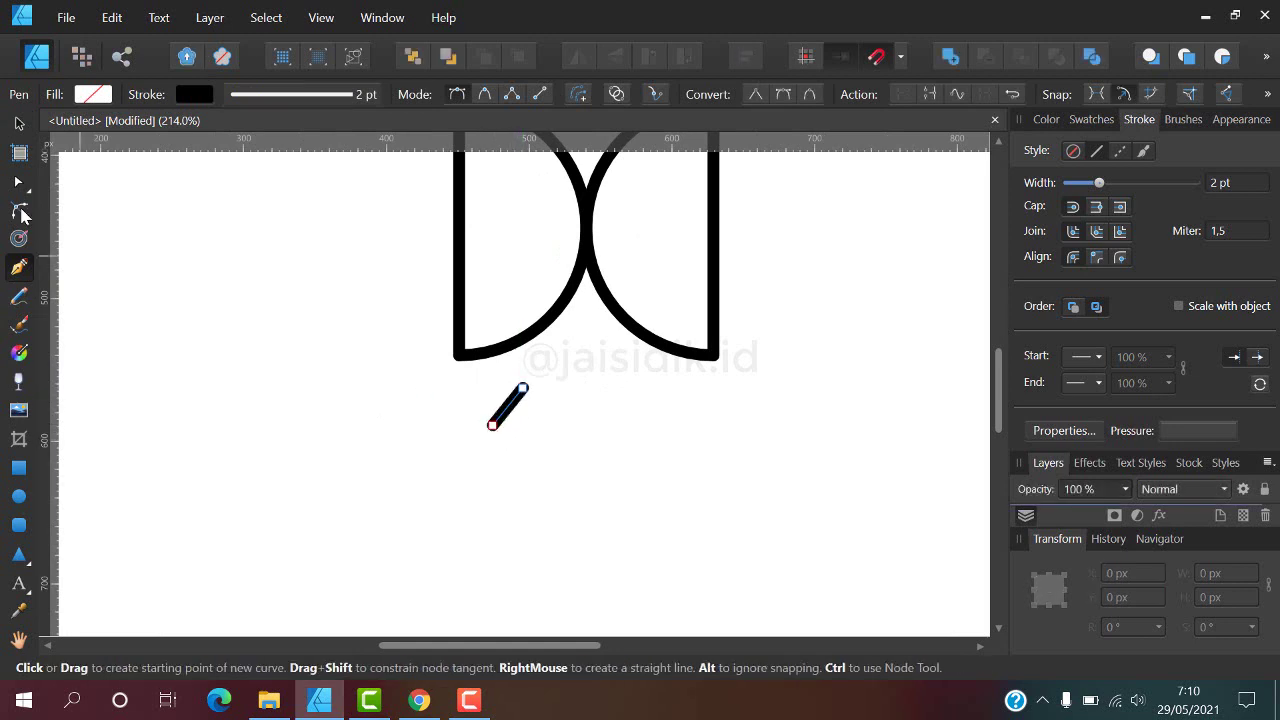
click(16, 123)
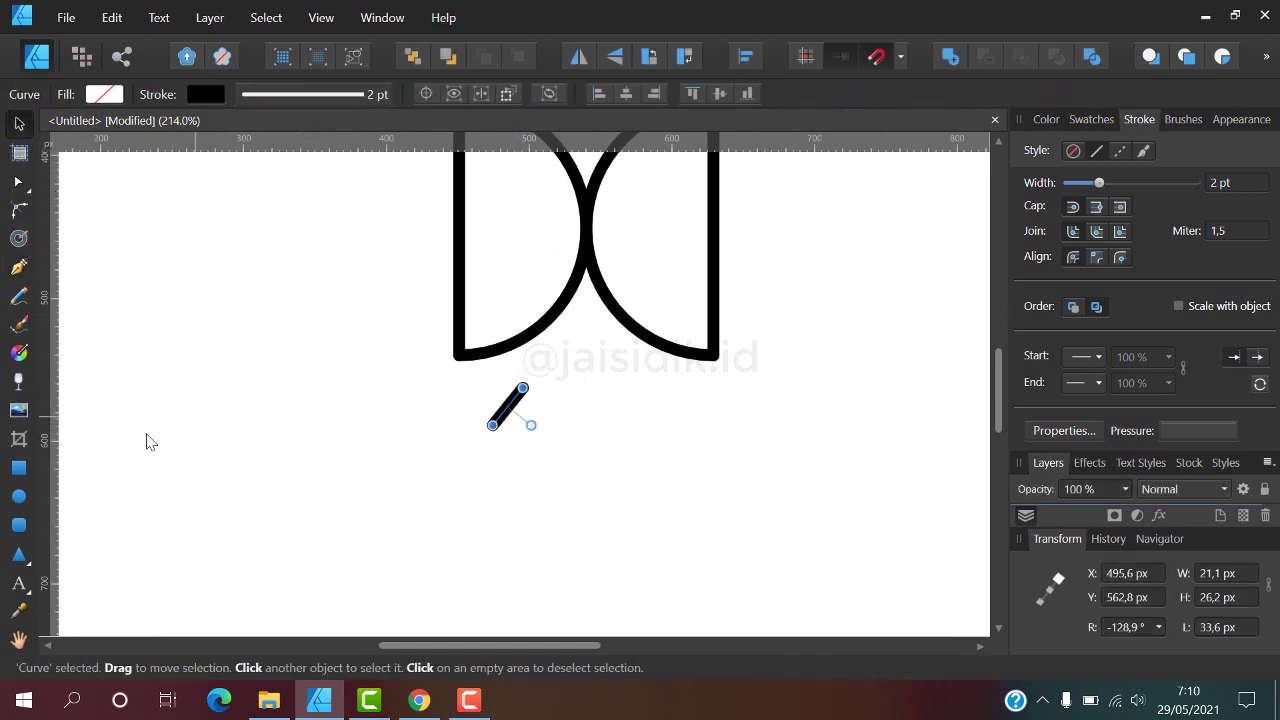
click(18, 267)
scroll(534, 402, up, 3)
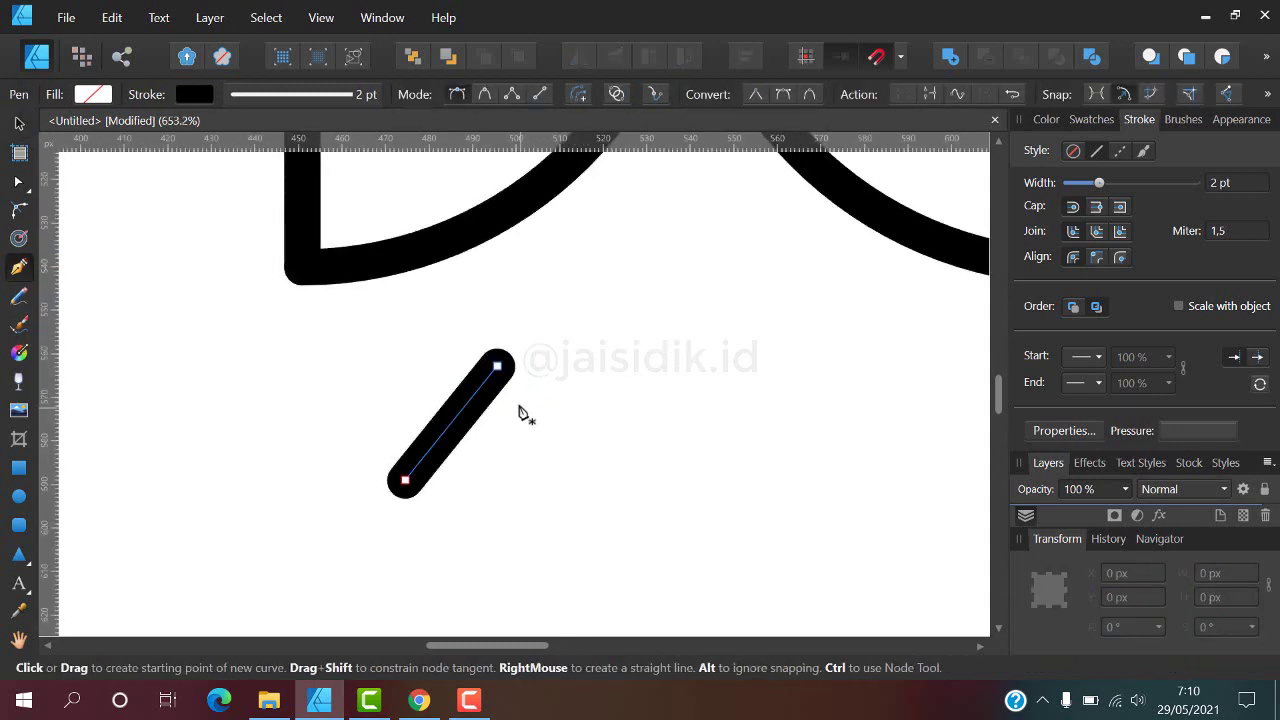
drag(519, 405, 509, 480)
click(513, 517)
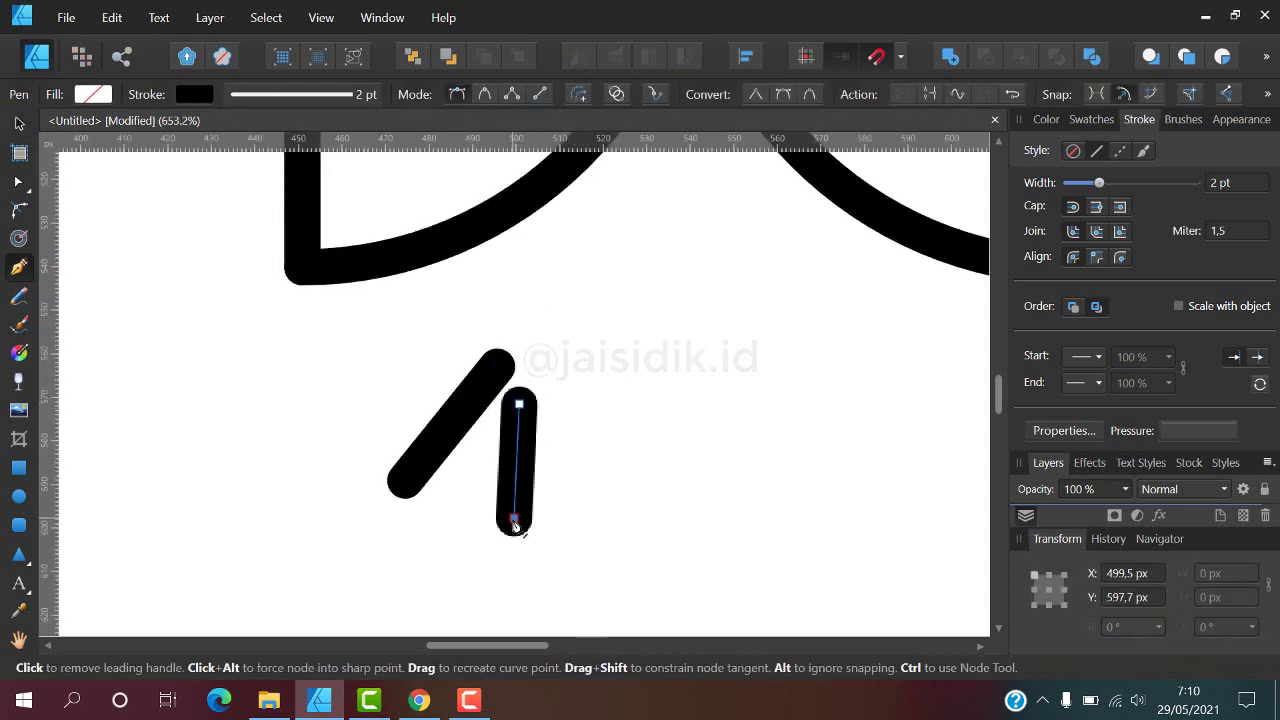
click(553, 366)
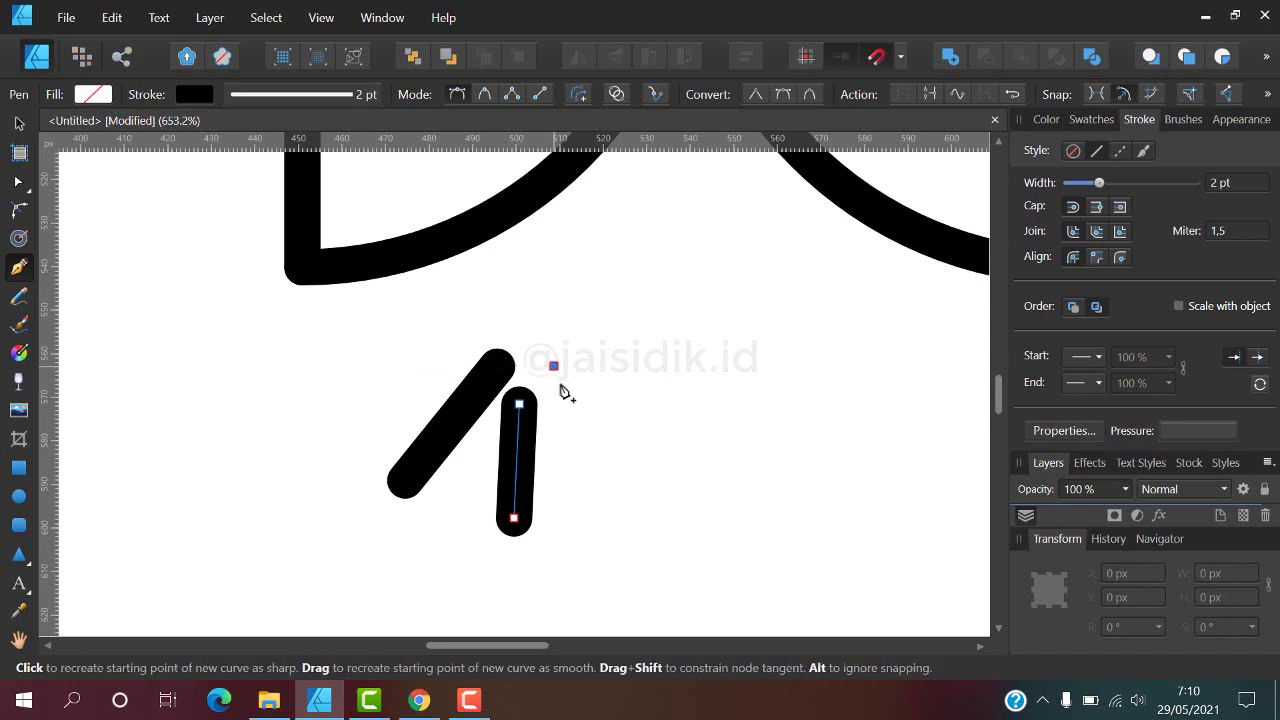
click(593, 424)
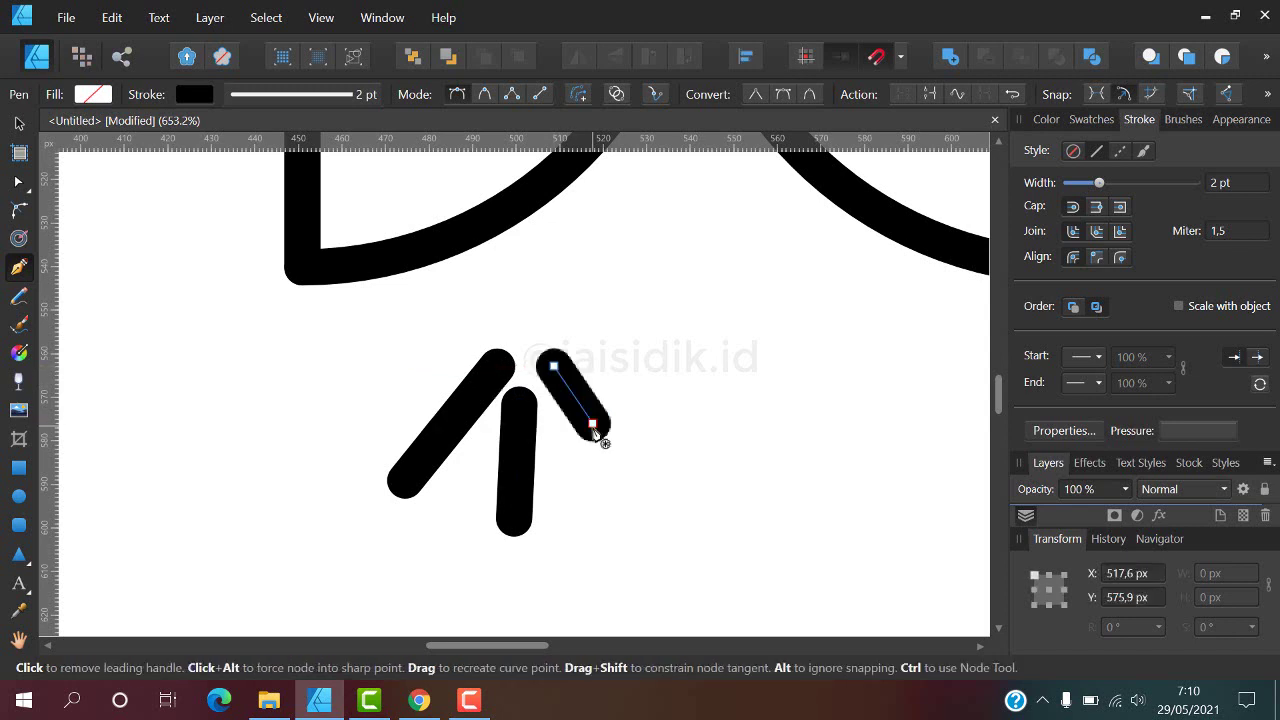
Select the diagonal claw strokes, undoing an accidental duplicate.
click(18, 122)
ctrl+scroll(550, 400, up, 2)
drag(300, 300, 660, 560)
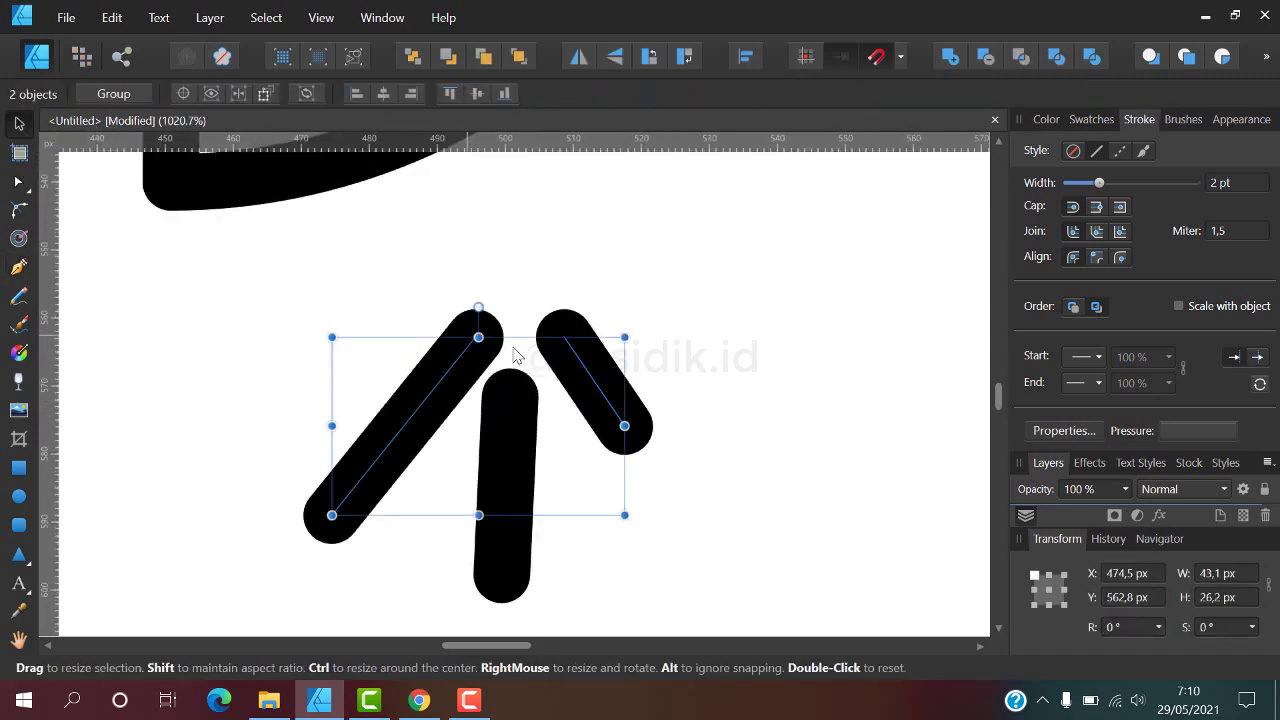
shift+click(585, 368)
shift+click(575, 360)
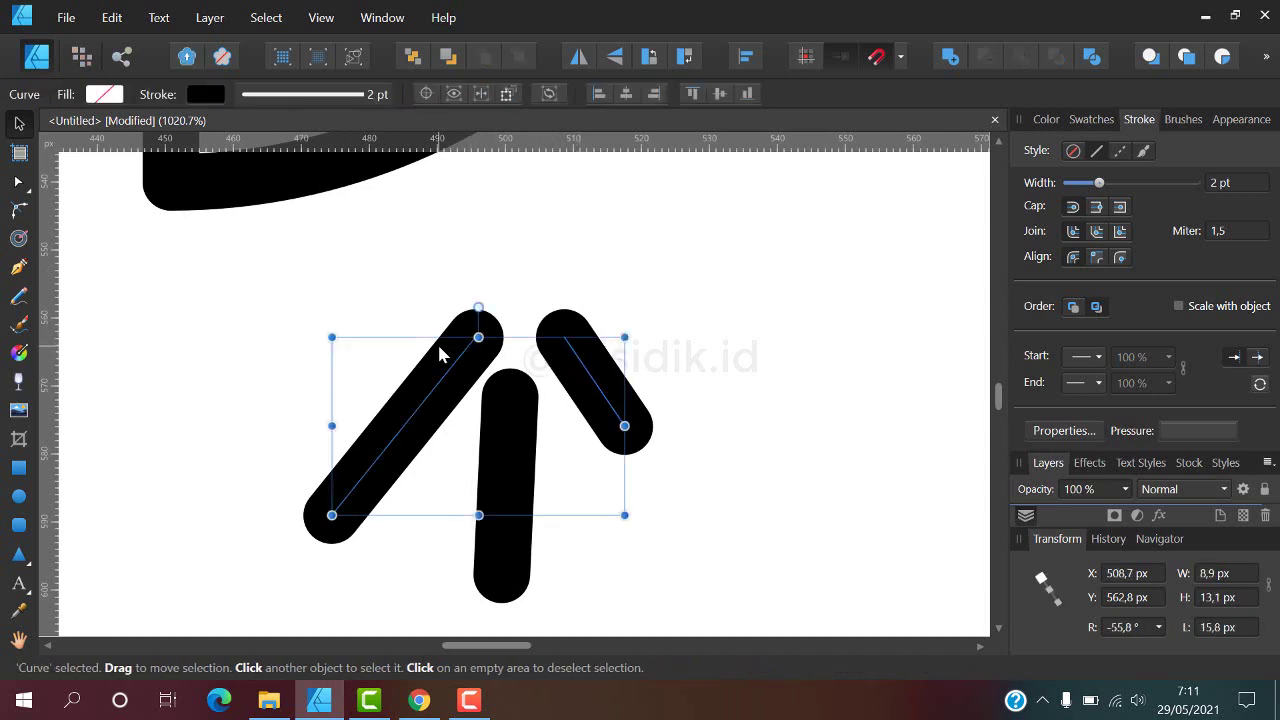
key(ctrl+d)
ctrl+scroll(562, 352, down, 1)
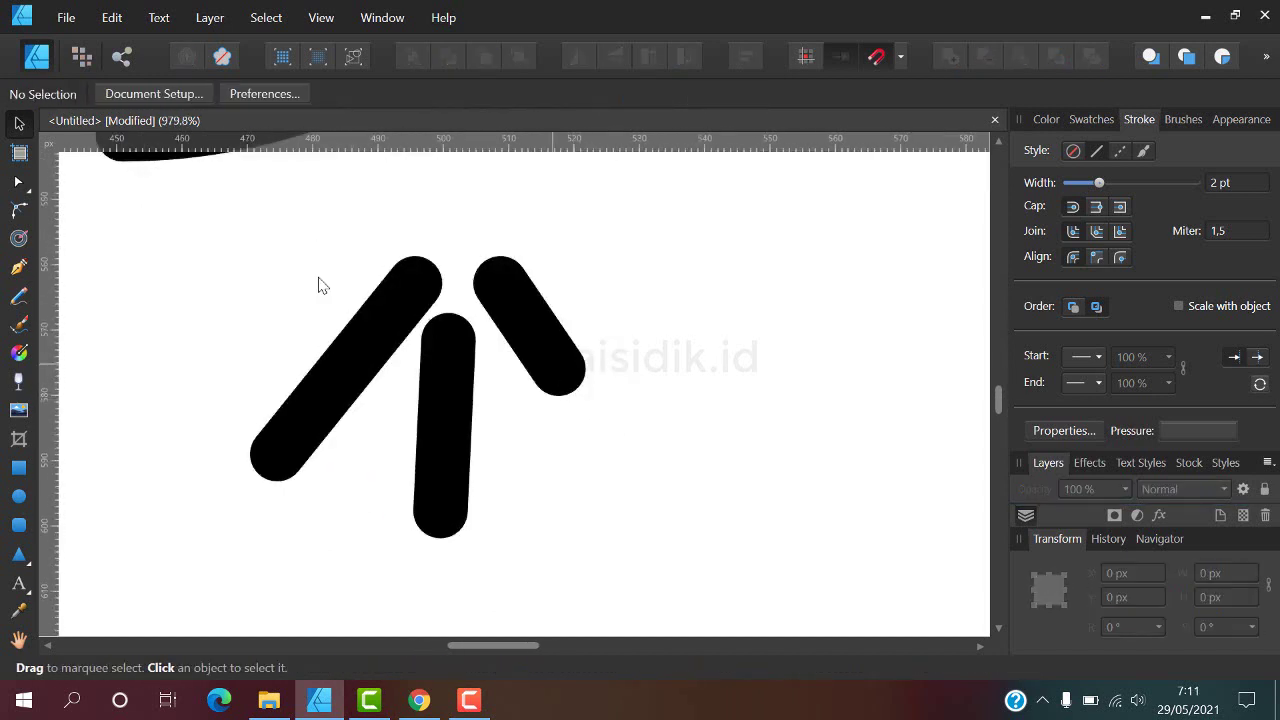
key(ctrl+z)
Lengthen the right claw stroke downward and extend the left claw's top up-left.
click(20, 184)
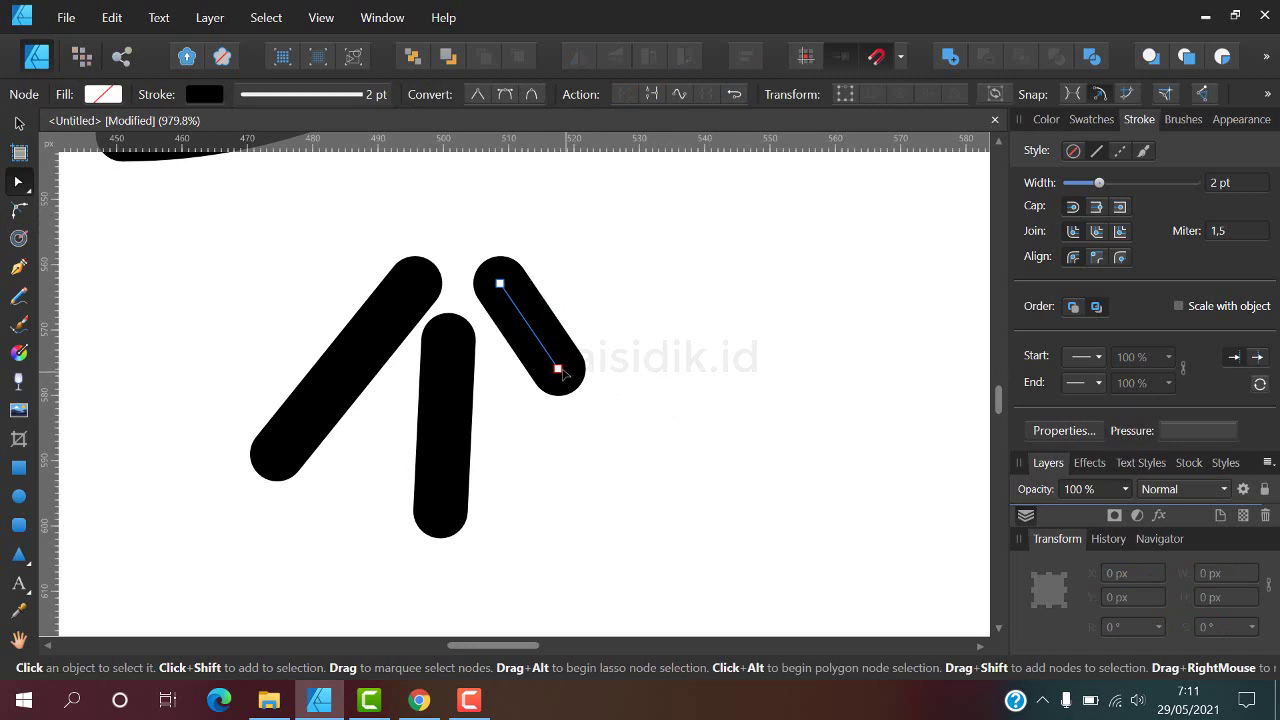
drag(559, 370, 577, 400)
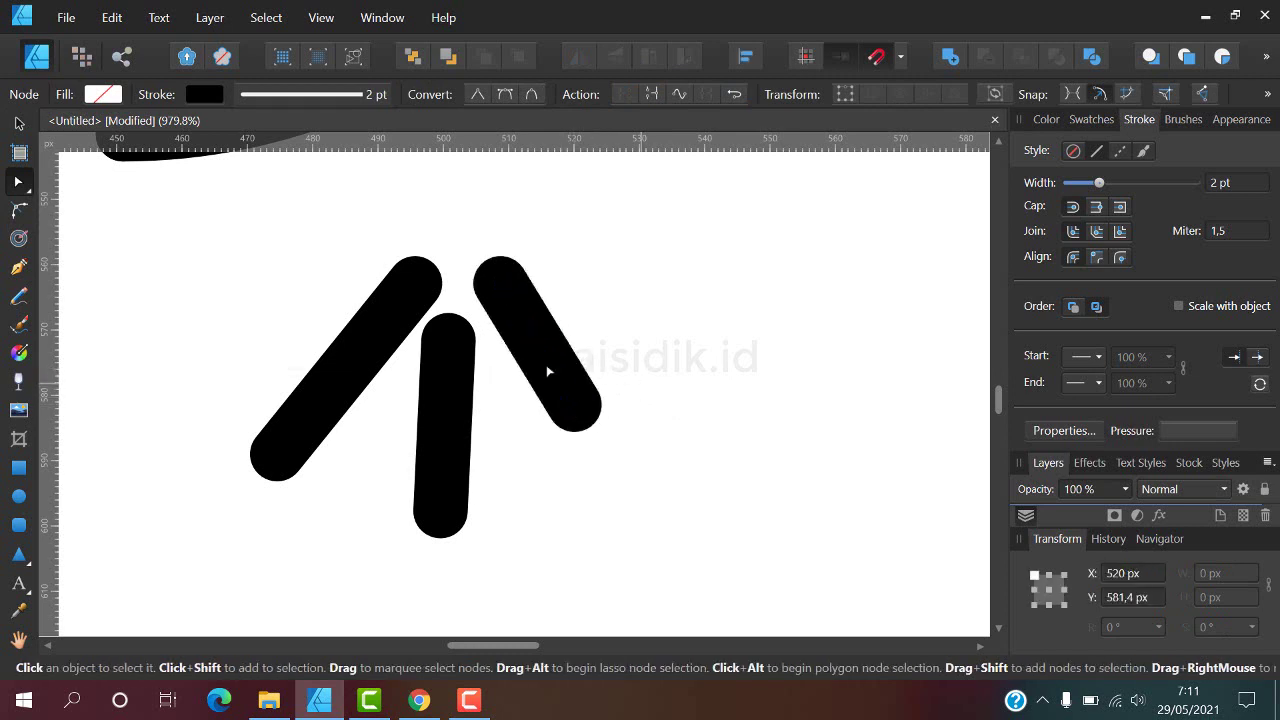
ctrl+scroll(543, 366, down, 1)
click(480, 320)
drag(480, 315, 466, 297)
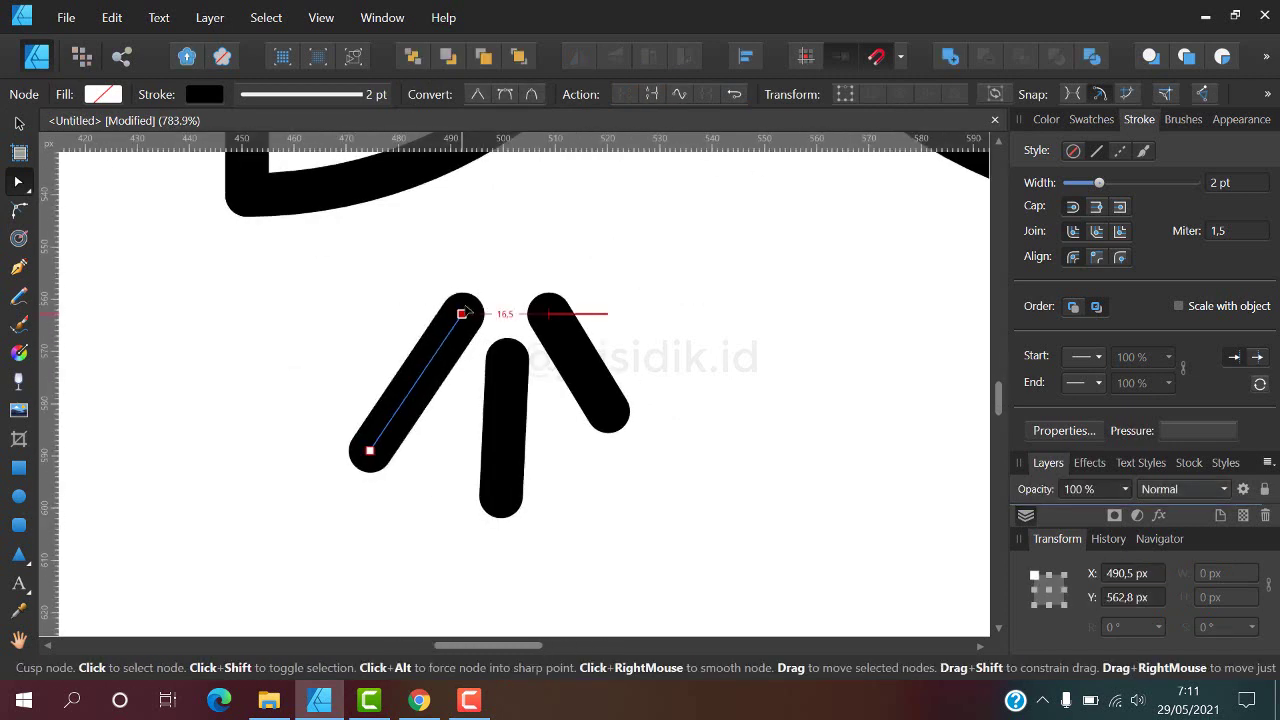
click(523, 272)
ctrl+scroll(463, 390, down, 5)
ctrl+scroll(463, 390, down, 2)
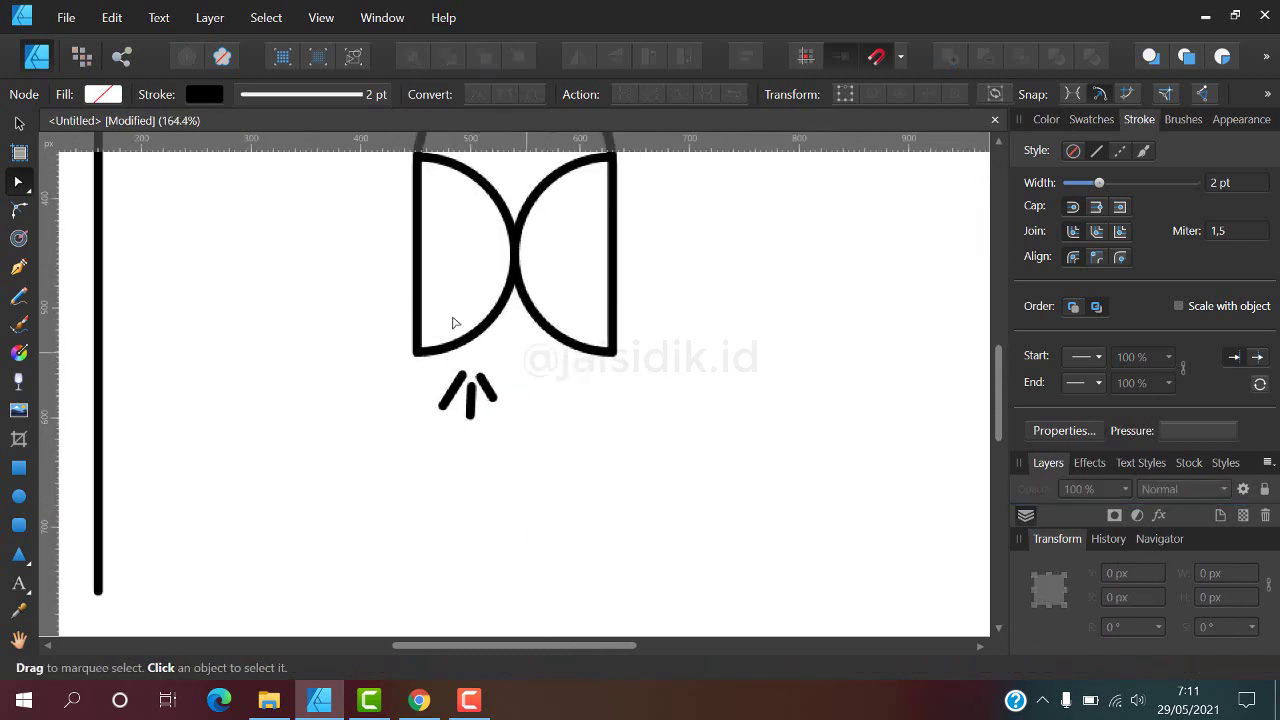
Group the three claw strokes into one foot and nudge it slightly up-left.
click(19, 122)
drag(351, 470, 420, 511)
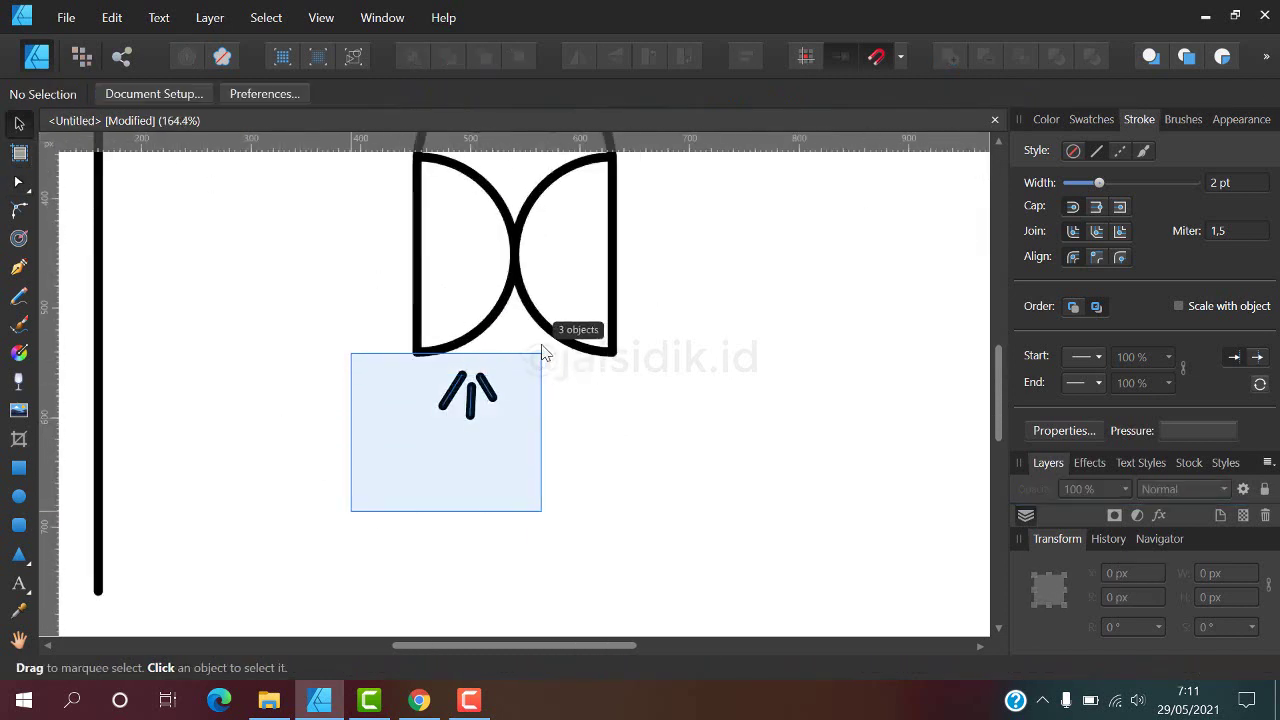
drag(545, 385, 543, 351)
key(ctrl+g)
ctrl+scroll(476, 398, up, 4)
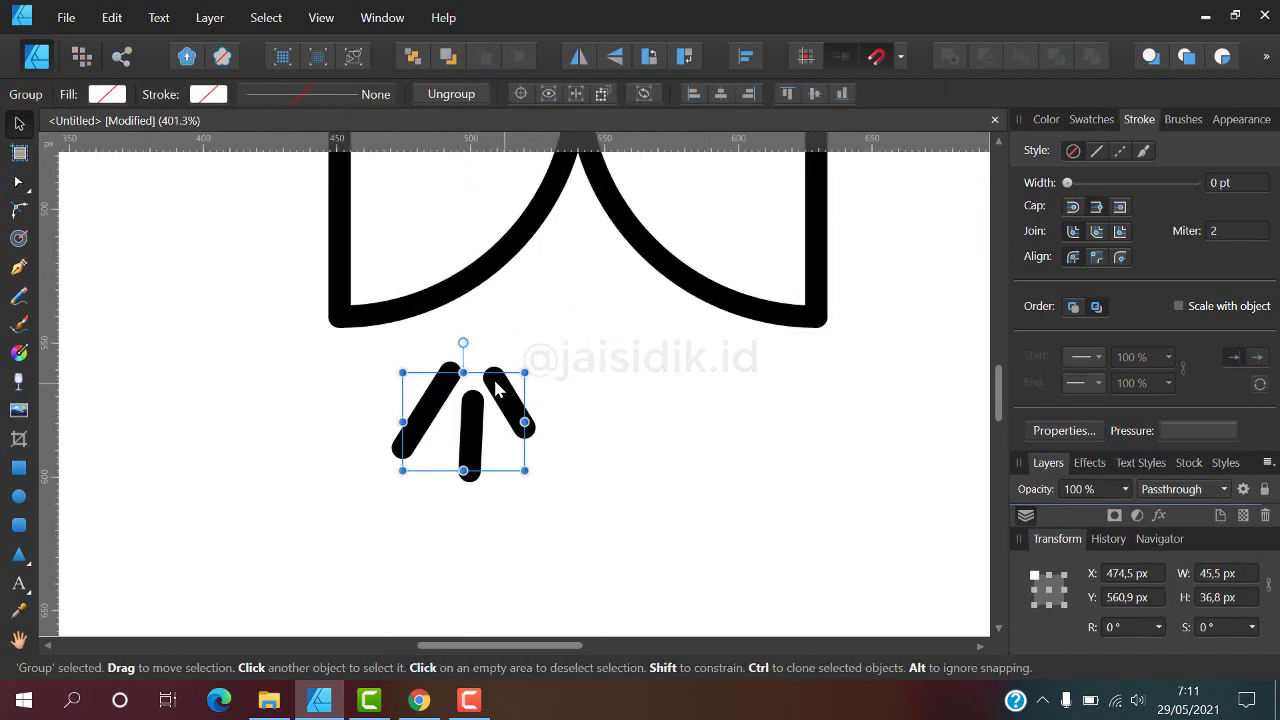
drag(476, 398, 472, 395)
click(549, 394)
Expand the foot's strokes, duplicate it rightward as a second foot, and group both feet.
click(508, 400)
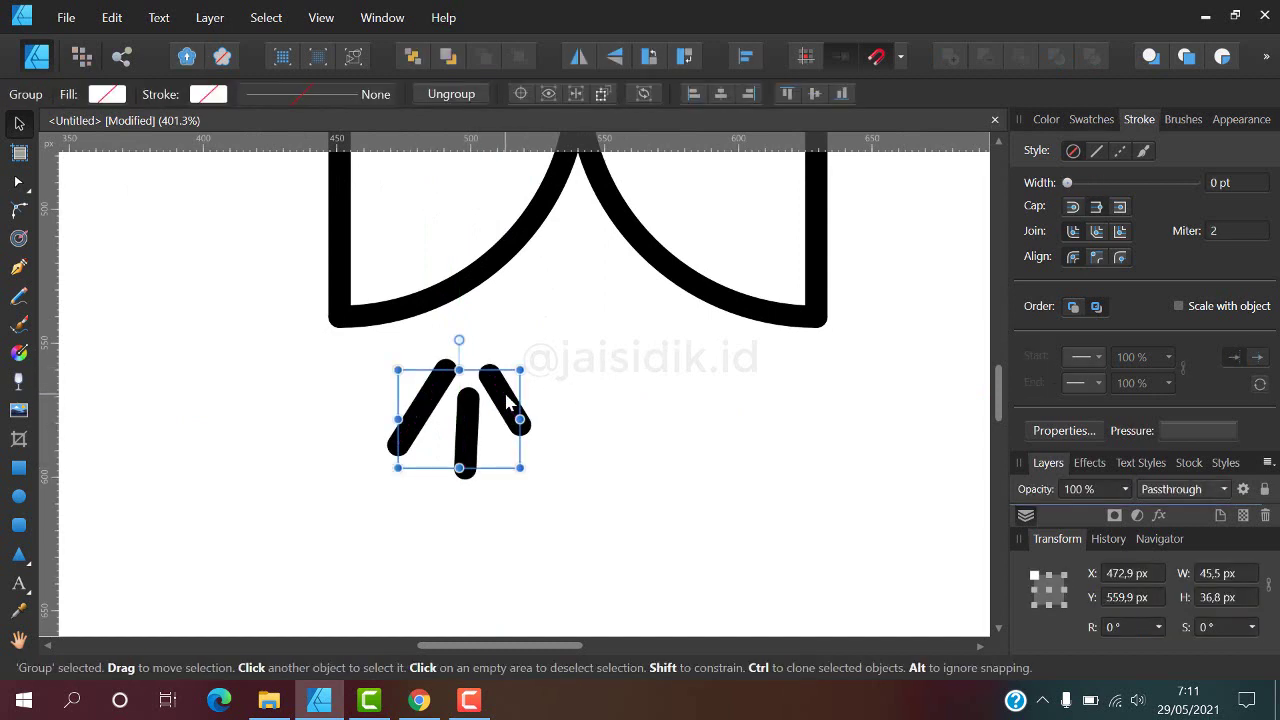
key(ctrl+alt+shift+s)
ctrl+drag(457, 404, 677, 424)
shift+click(516, 404)
key(ctrl+g)
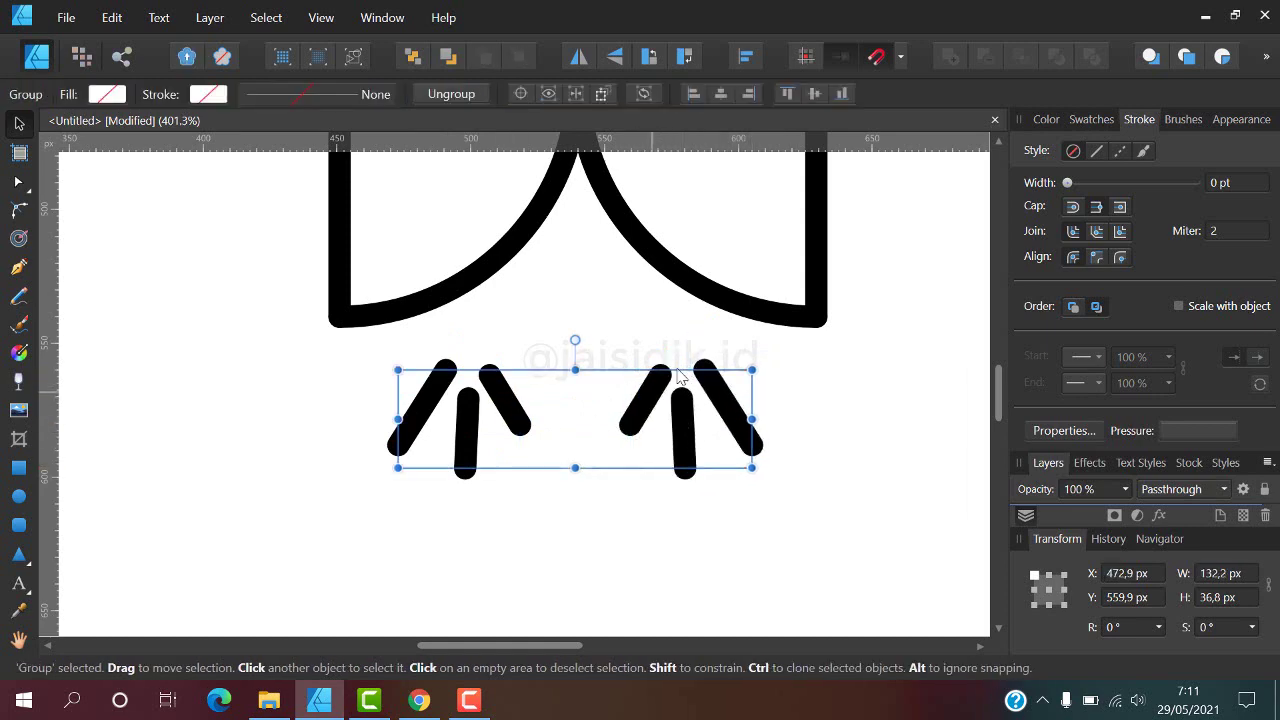
shift+click(658, 265)
key(ctrl+minus)
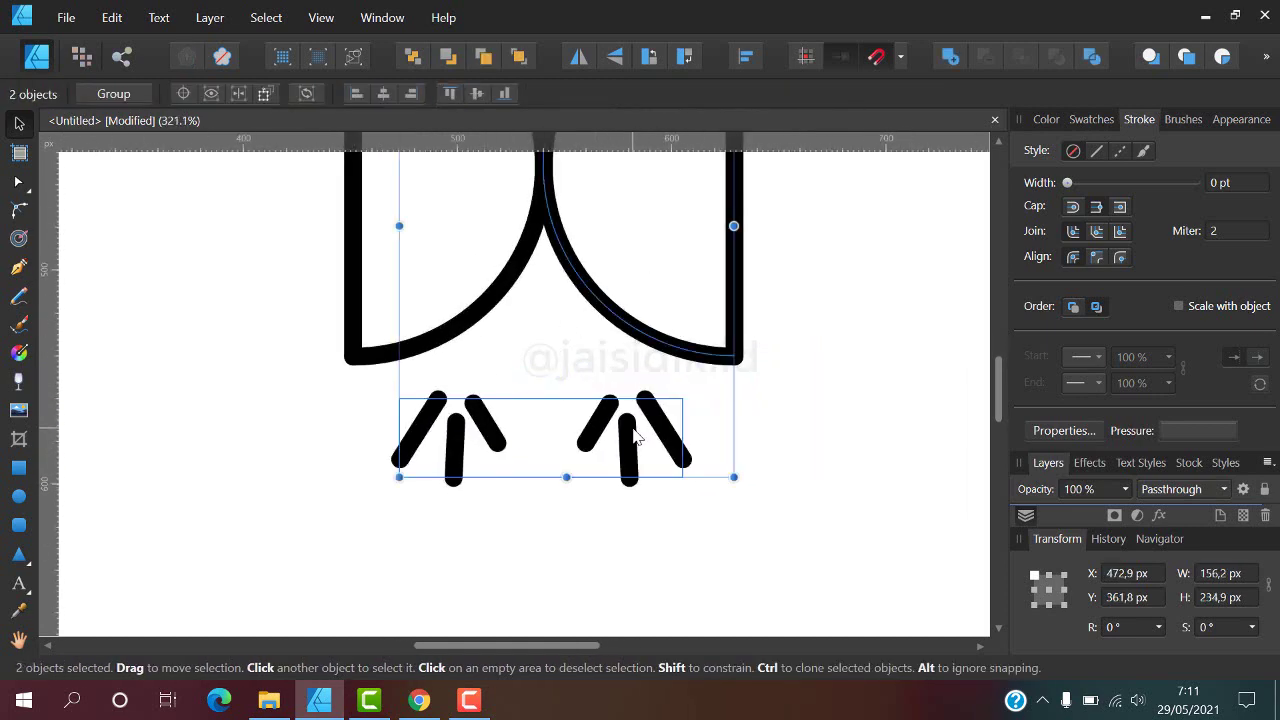
click(636, 432)
key(ctrl+minus)
key(ctrl+minus)
key(ctrl+minus)
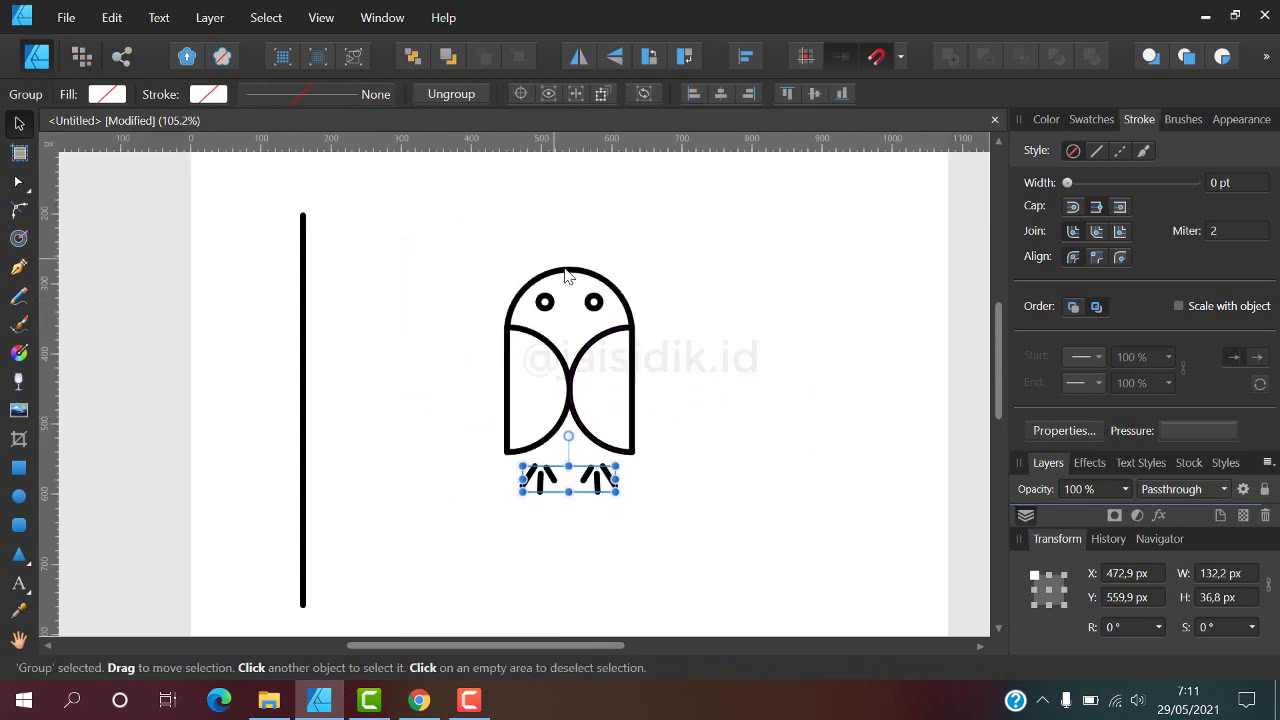
Align the feet group's centre with the owl body and check its placement.
shift+click(566, 272)
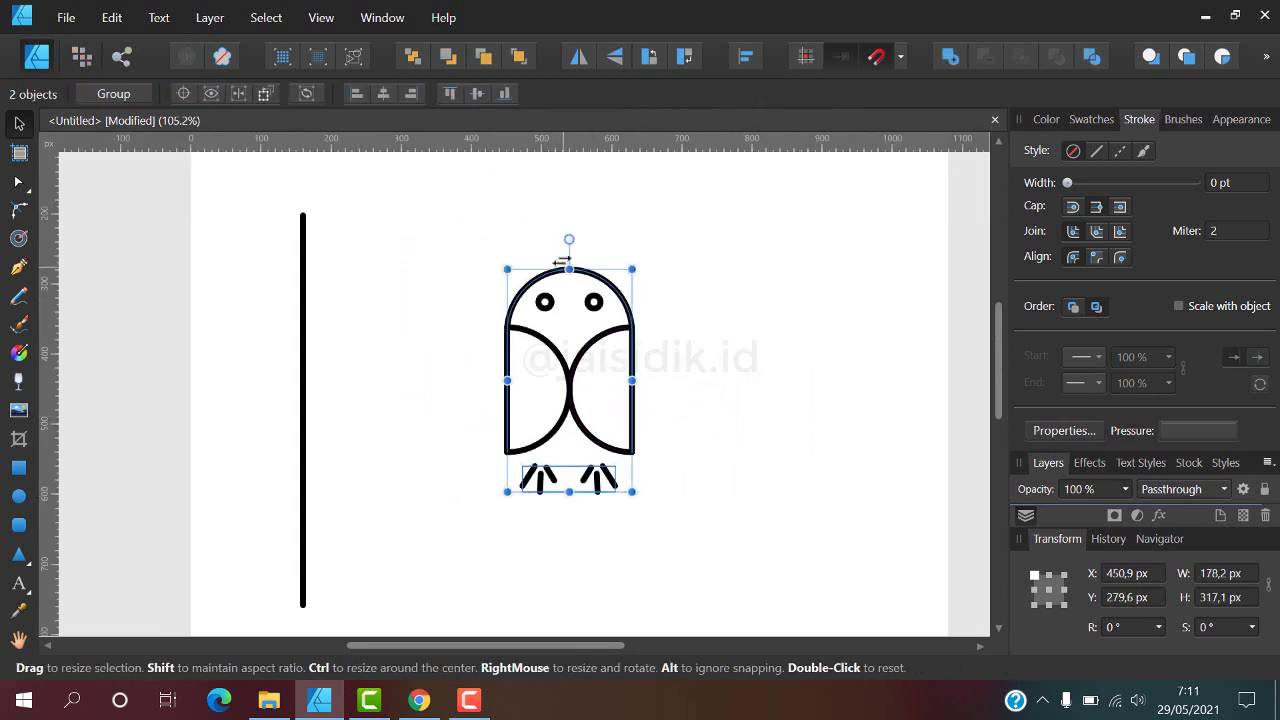
click(381, 97)
click(743, 386)
scroll(743, 386, down, 3)
scroll(606, 310, up, 2)
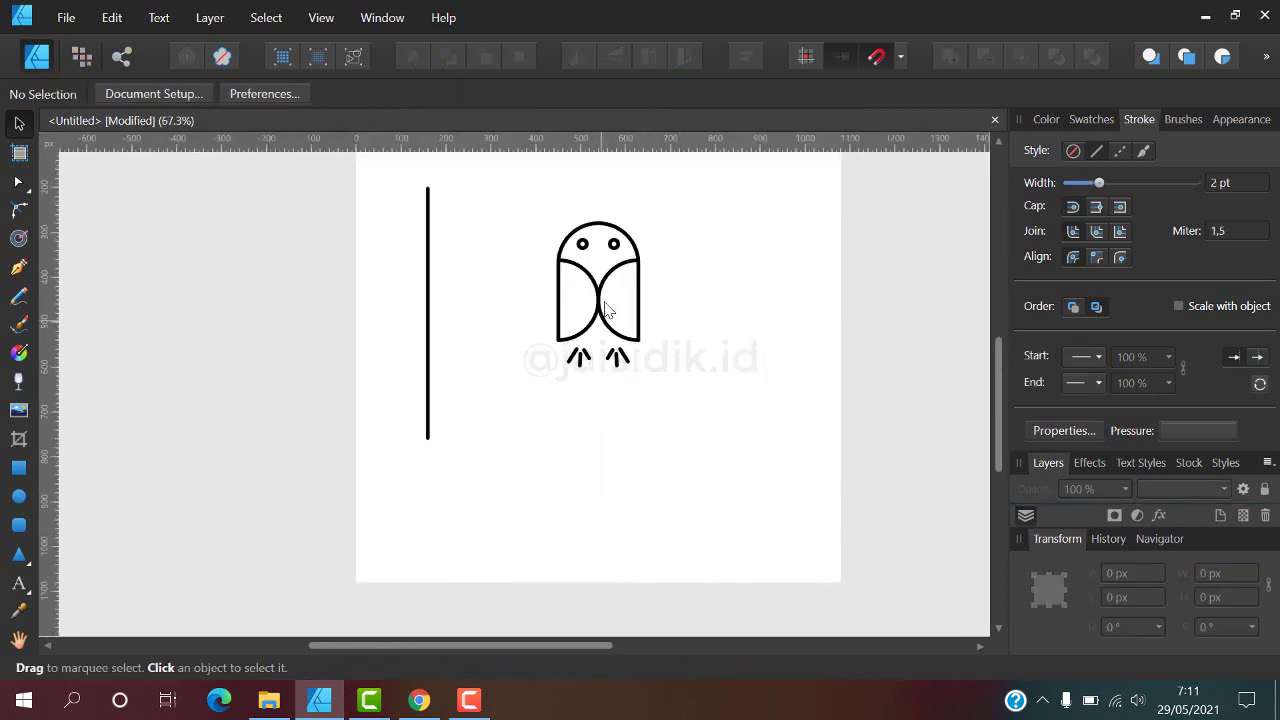
scroll(606, 310, up, 1)
click(626, 366)
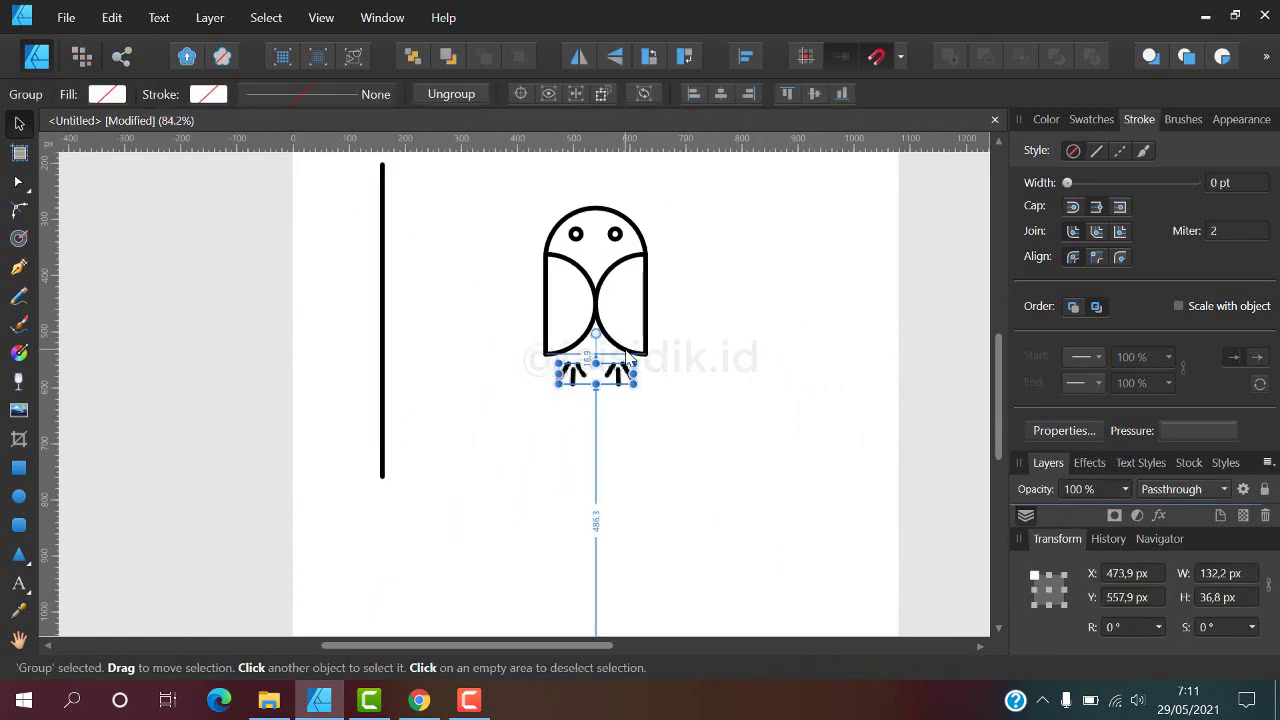
click(768, 296)
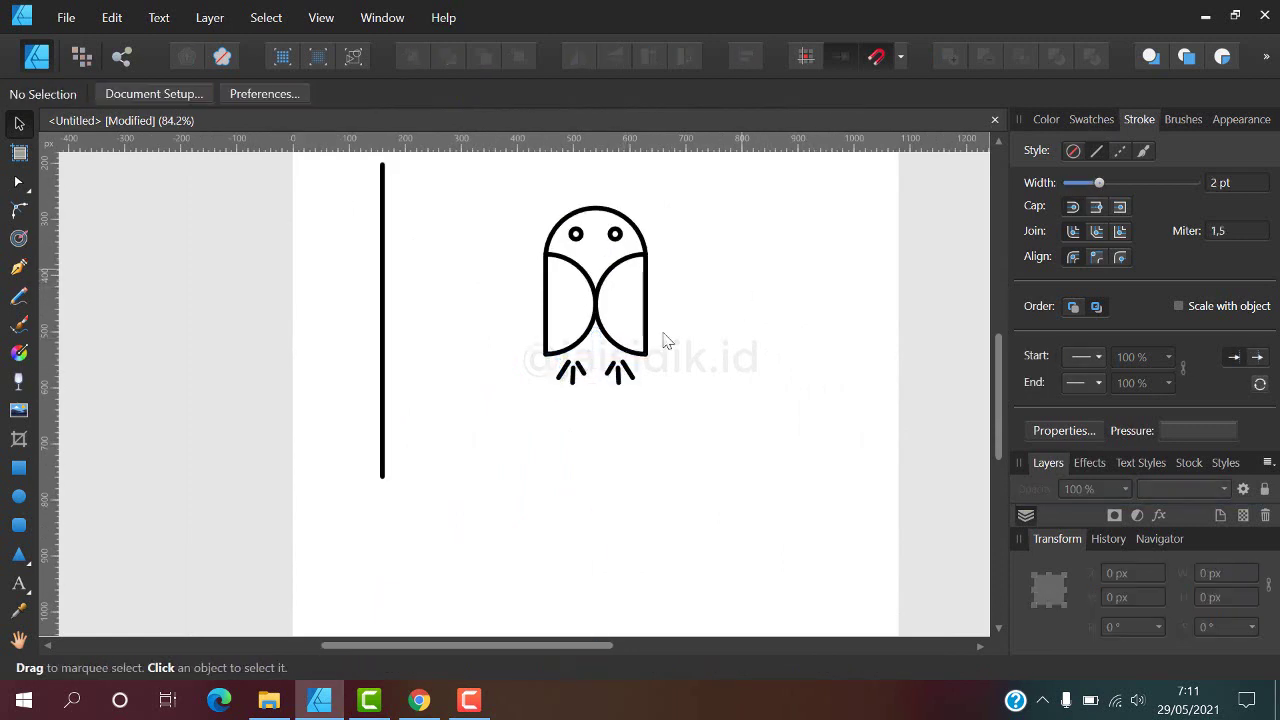
scroll(665, 340, down, 3)
scroll(660, 297, up, 2)
scroll(640, 310, up, 1)
scroll(640, 315, up, 1)
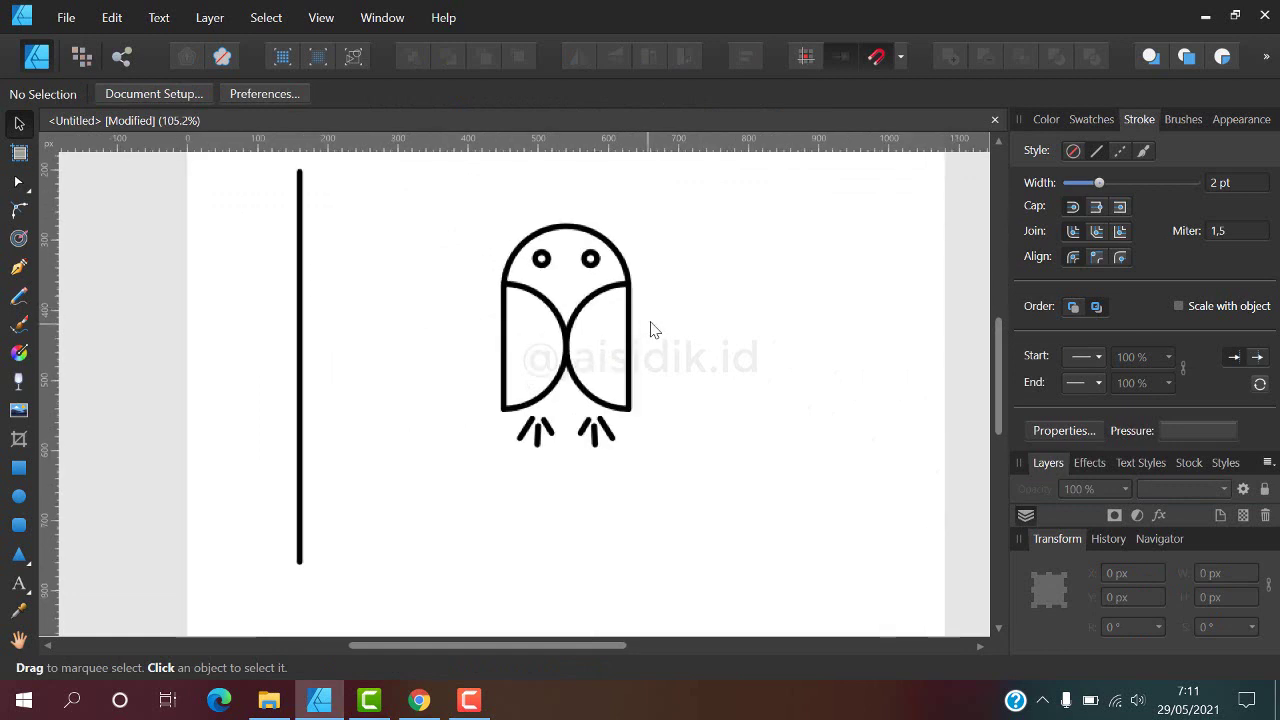
Move the copied arc lower inside the owl's left wing.
click(535, 298)
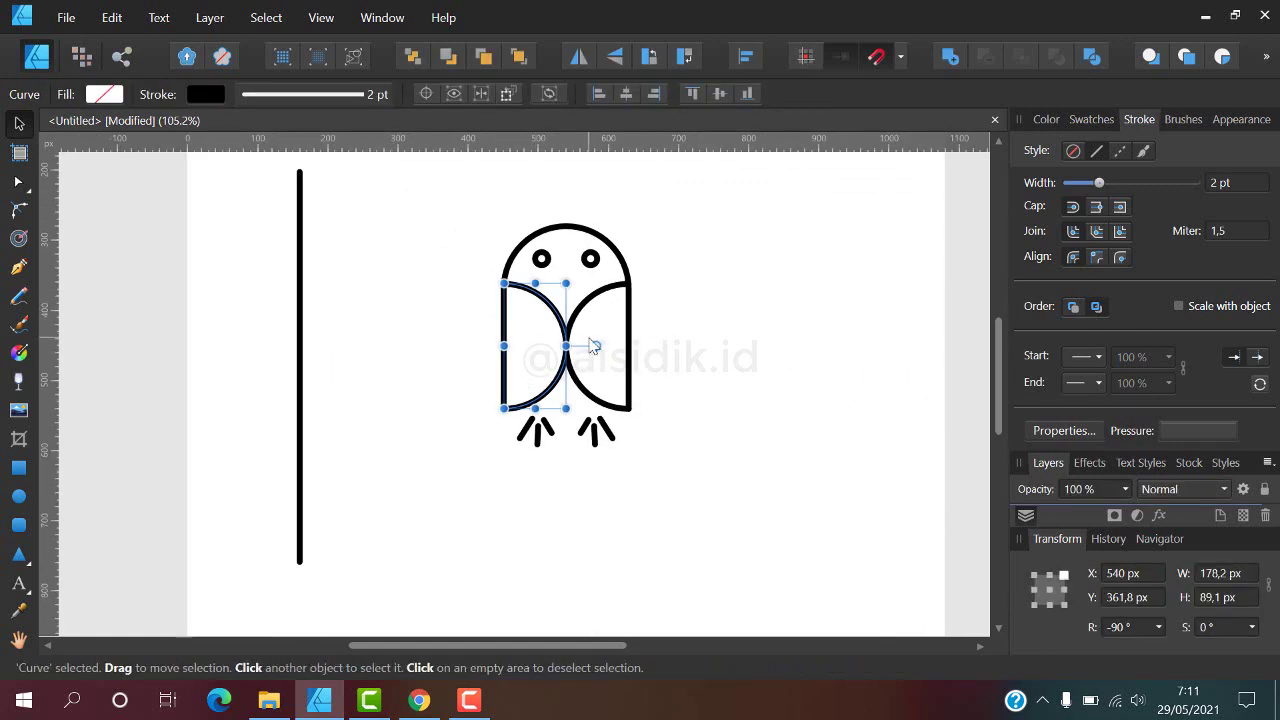
scroll(587, 339, up, 2)
scroll(551, 326, up, 2)
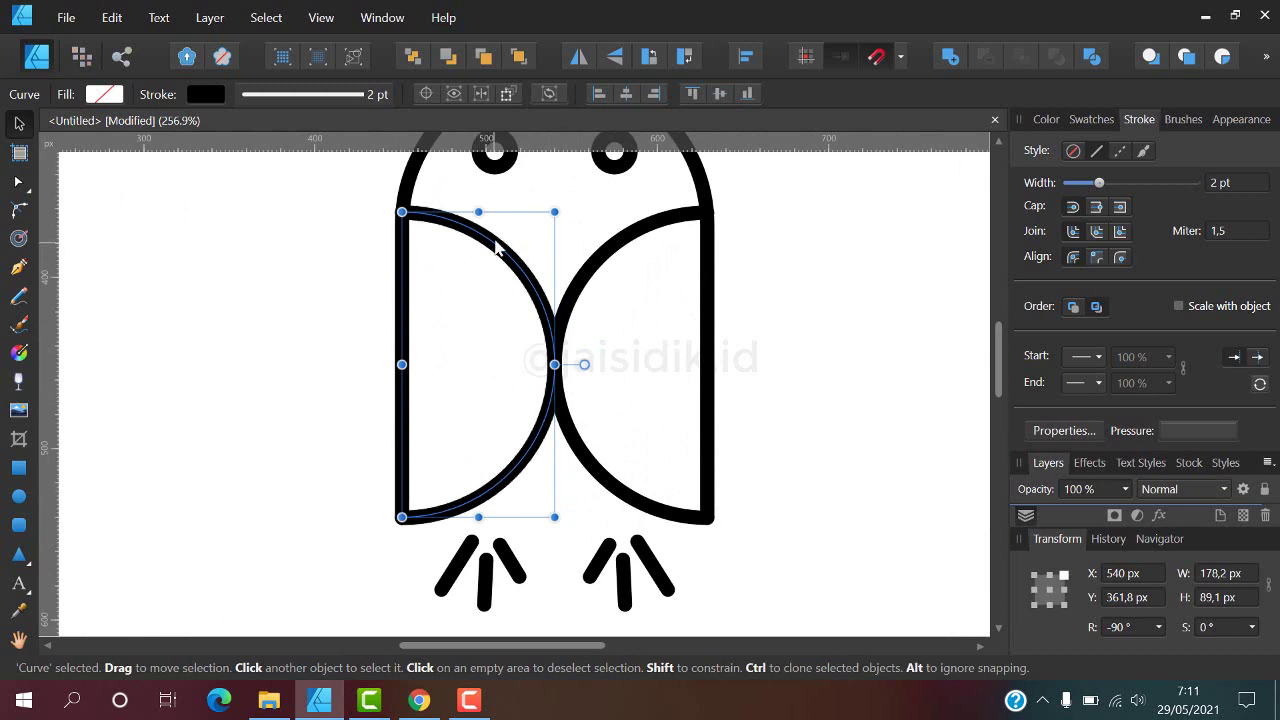
drag(497, 247, 490, 338)
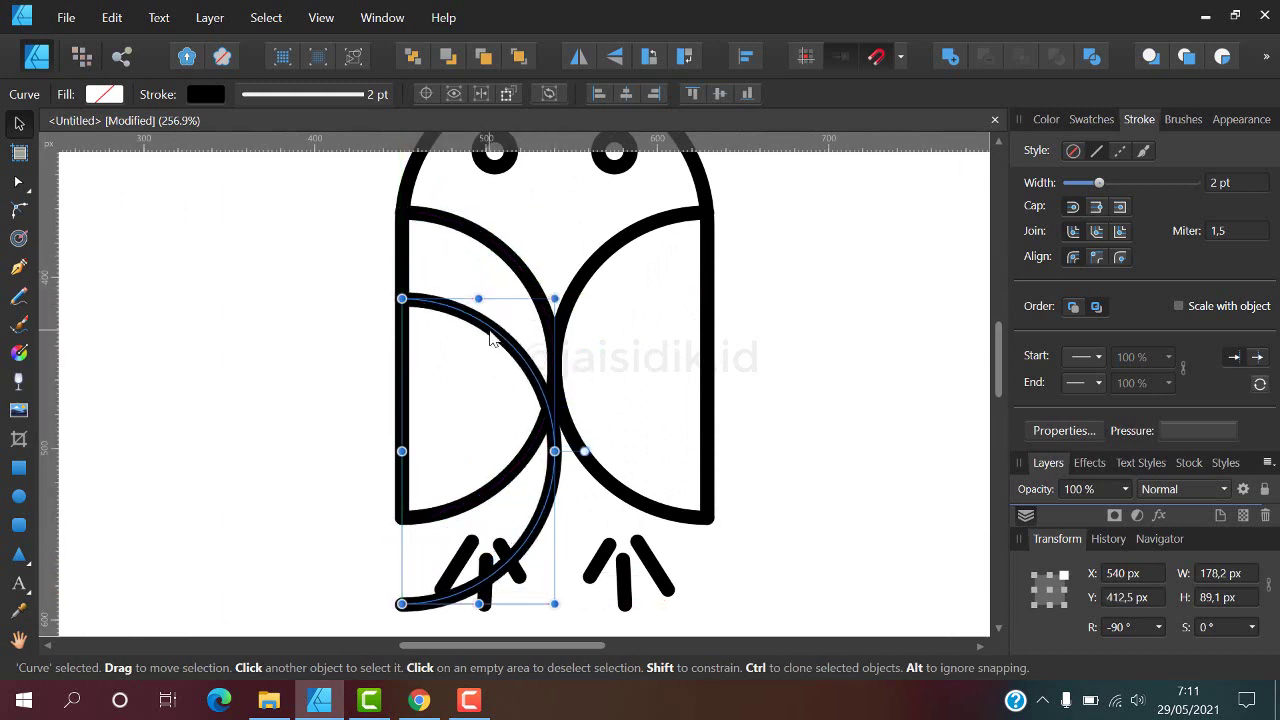
click(300, 409)
scroll(300, 409, down, 2)
scroll(463, 320, up, 2)
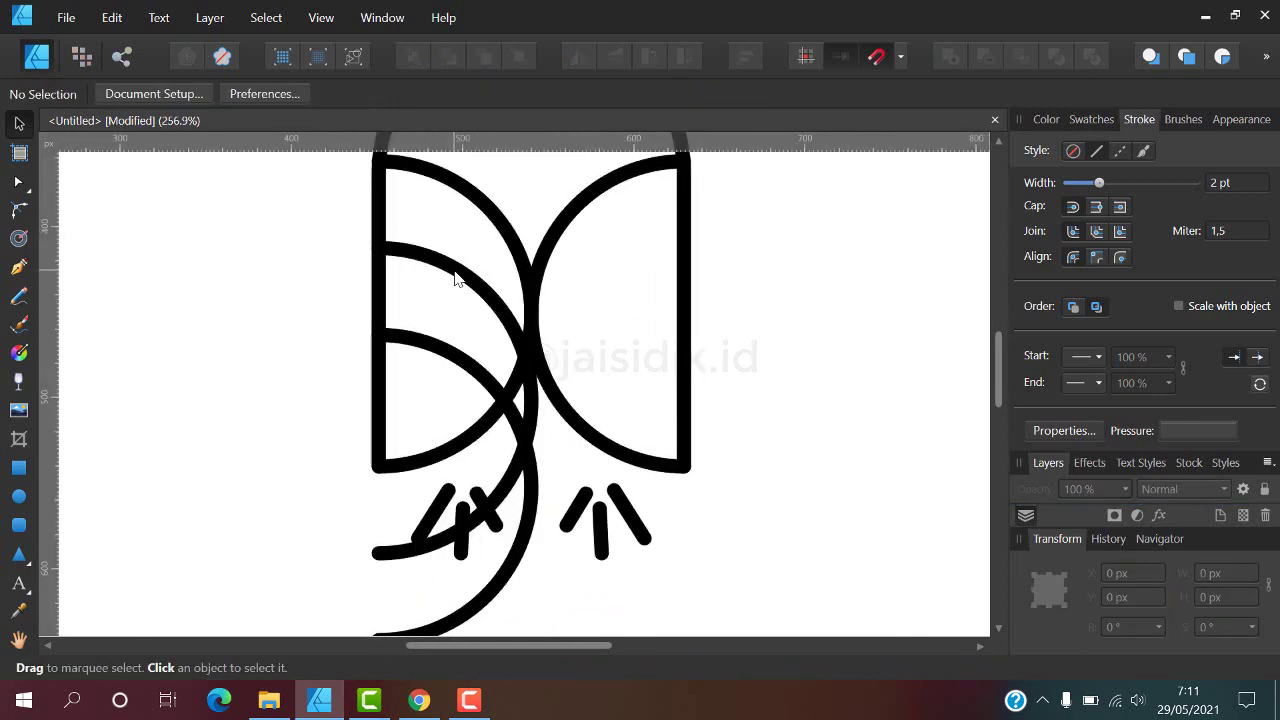
Trim the arcs' overhanging end nodes so they stop at the wing curve.
click(455, 277)
click(17, 176)
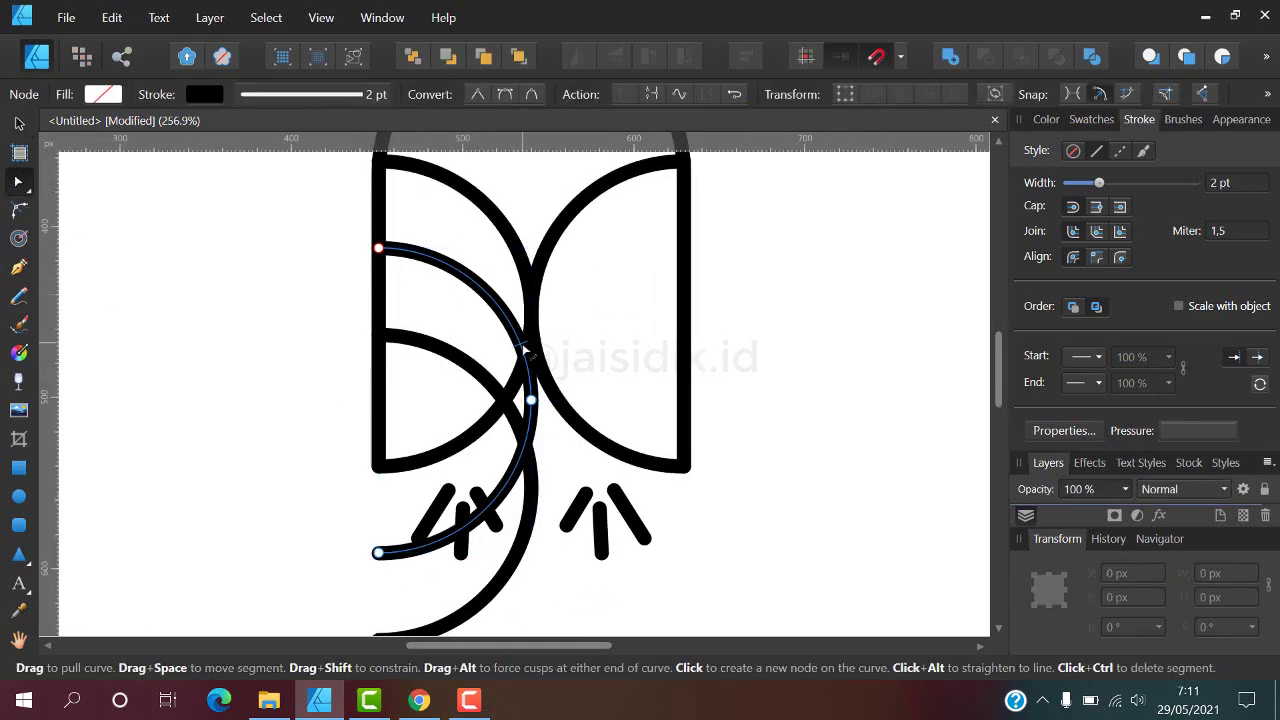
click(527, 360)
click(500, 425)
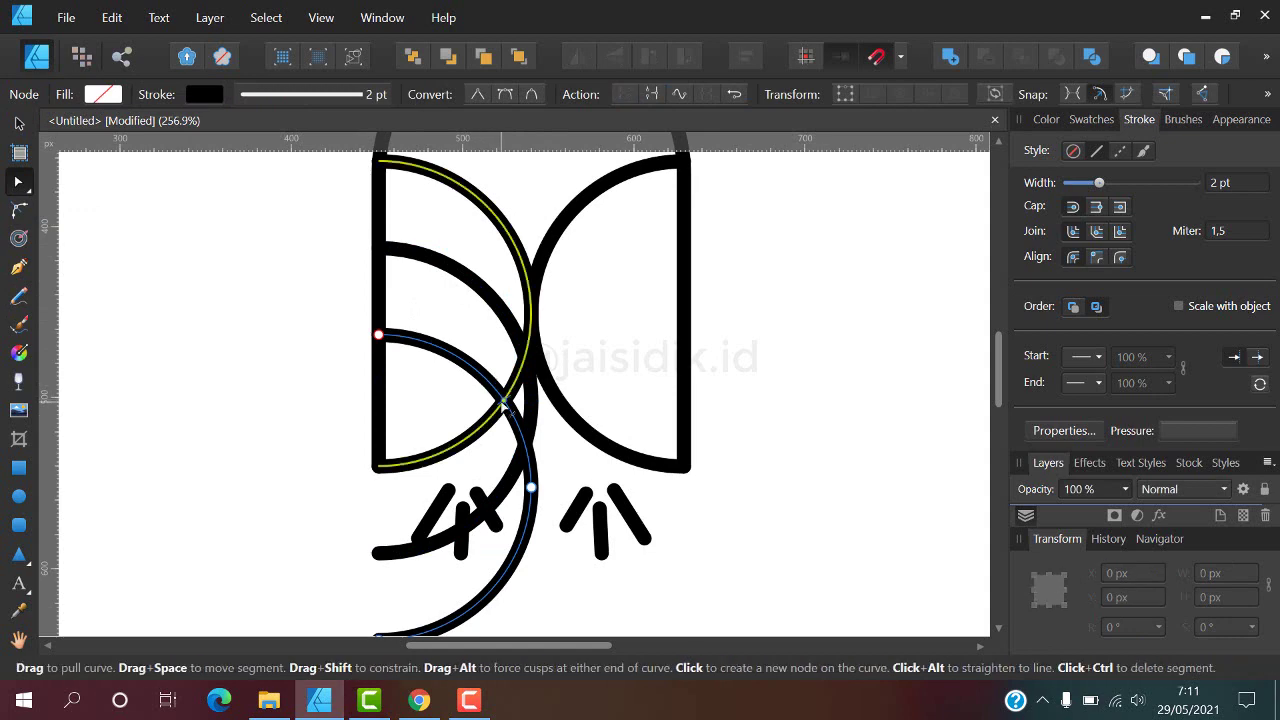
scroll(500, 425, down, 3)
drag(401, 570, 612, 420)
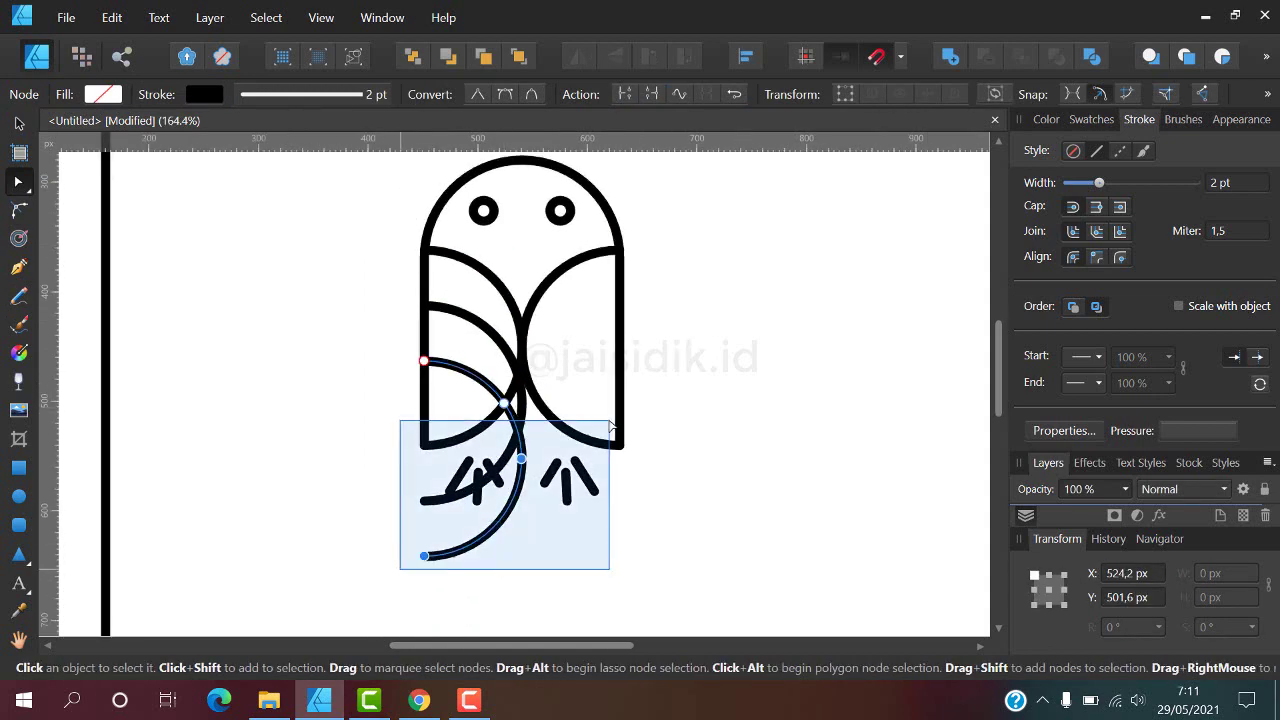
key(Delete)
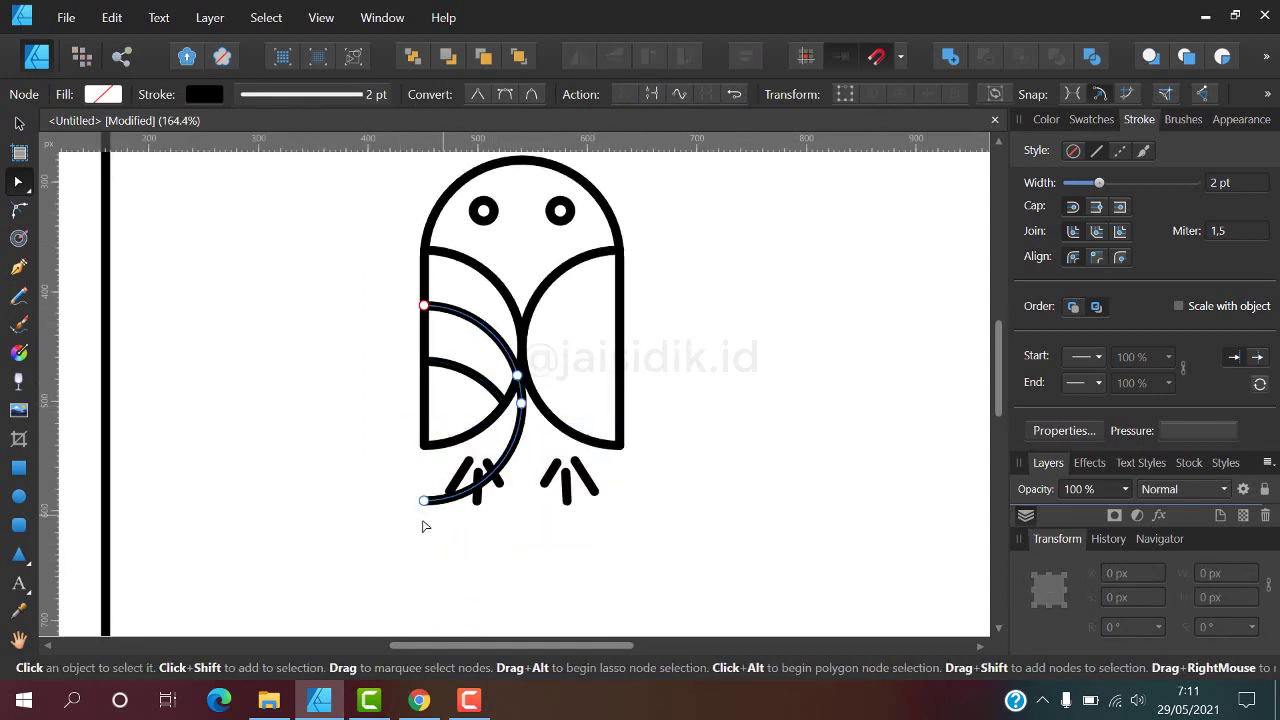
drag(403, 523, 586, 400)
key(Delete)
click(258, 327)
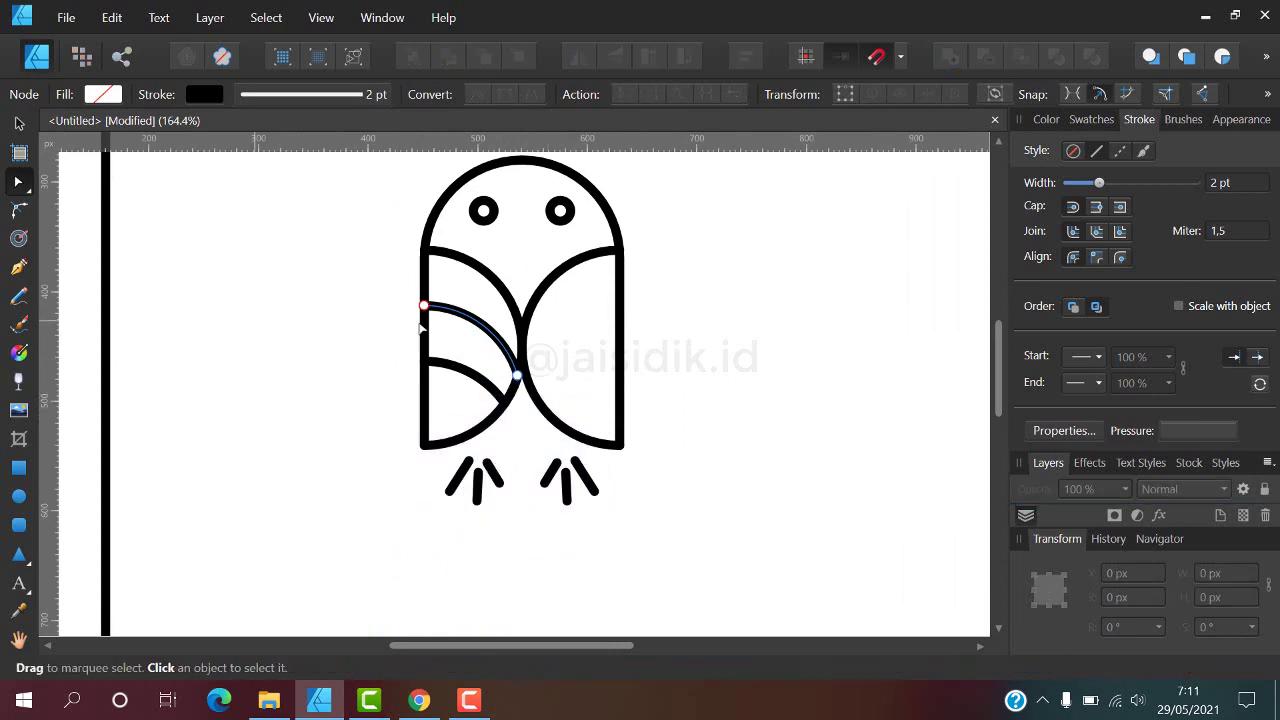
click(19, 123)
Group the left wing's two inner arcs, flip them horizontally, and move them into the right wing.
scroll(491, 420, up, 2)
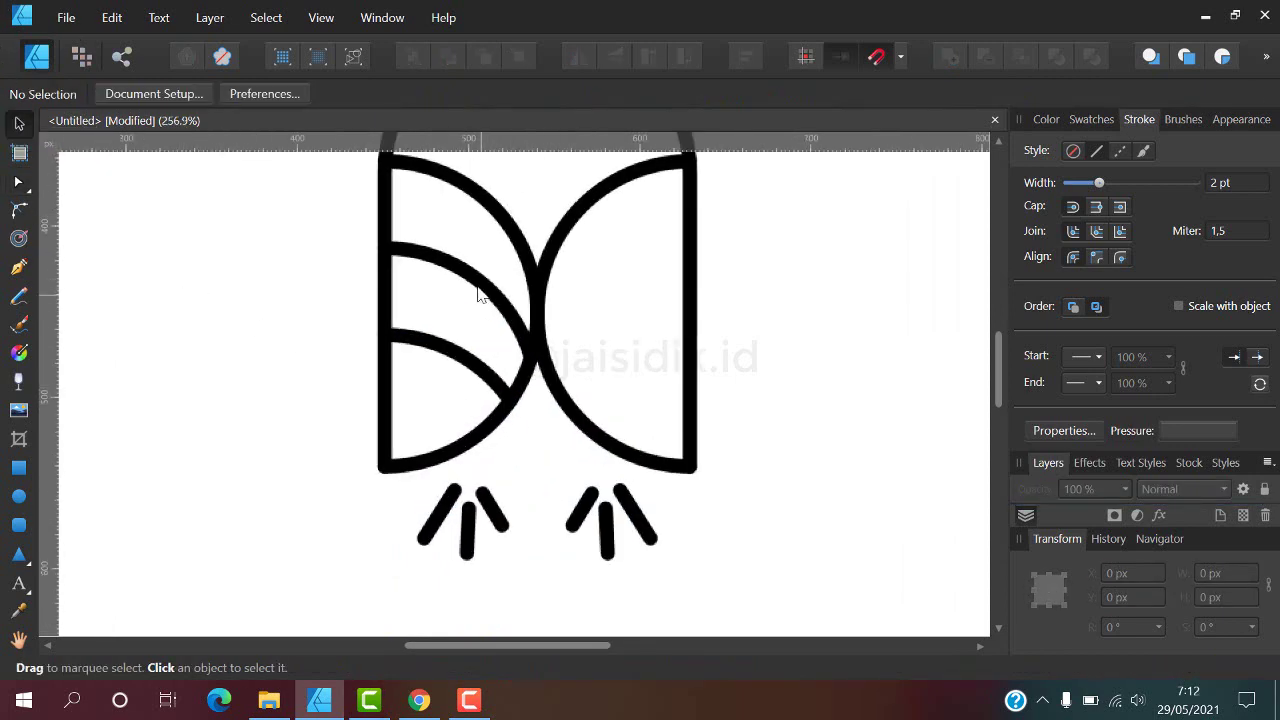
click(446, 354)
shift+click(443, 345)
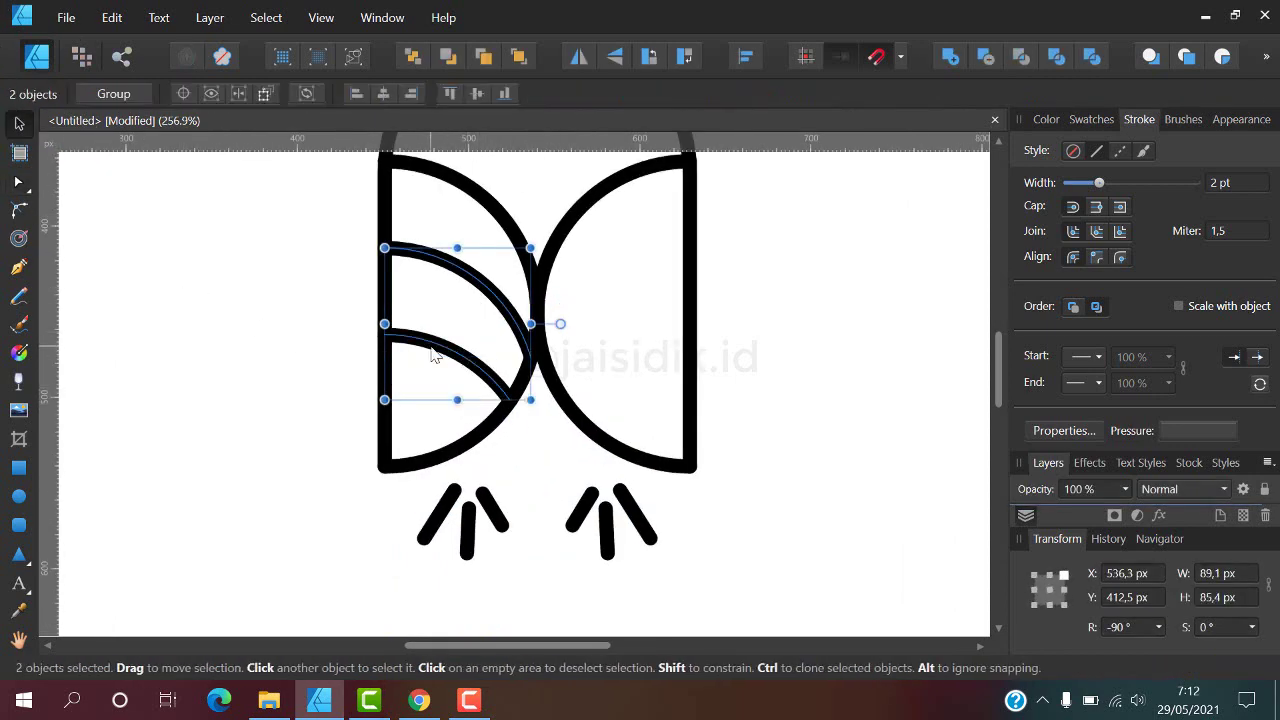
key(ctrl+g)
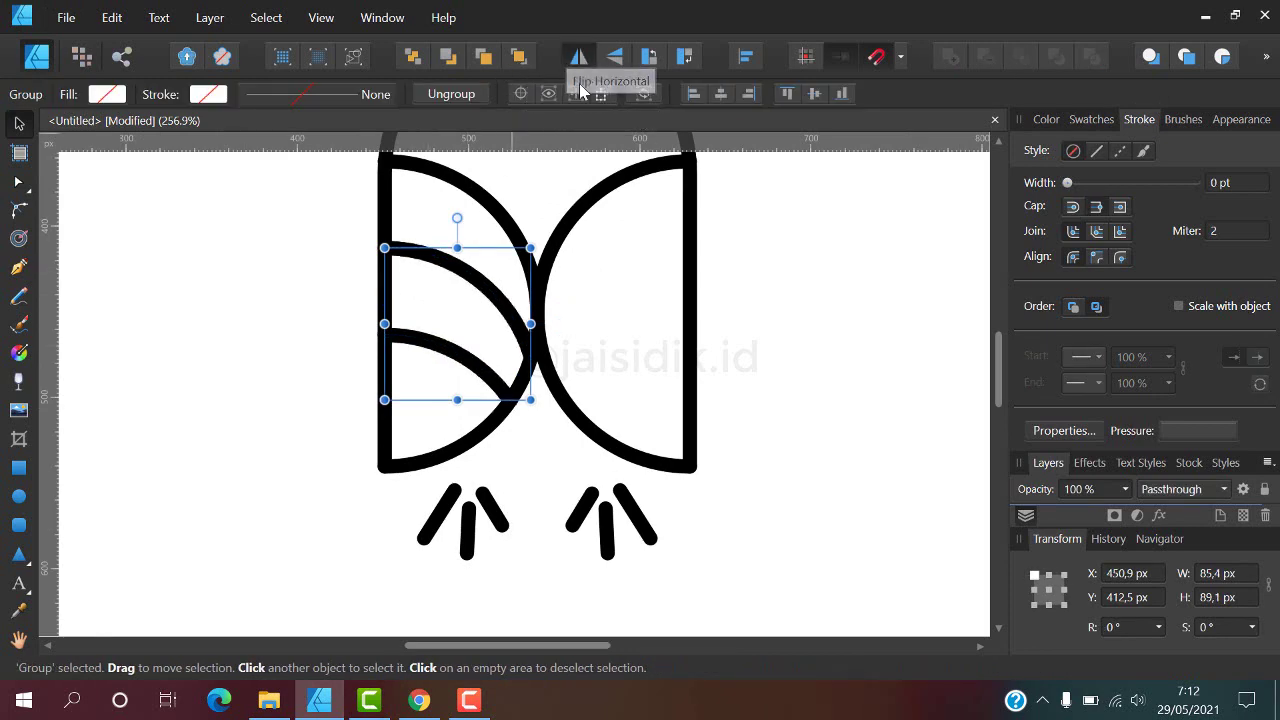
click(578, 56)
drag(471, 290, 630, 288)
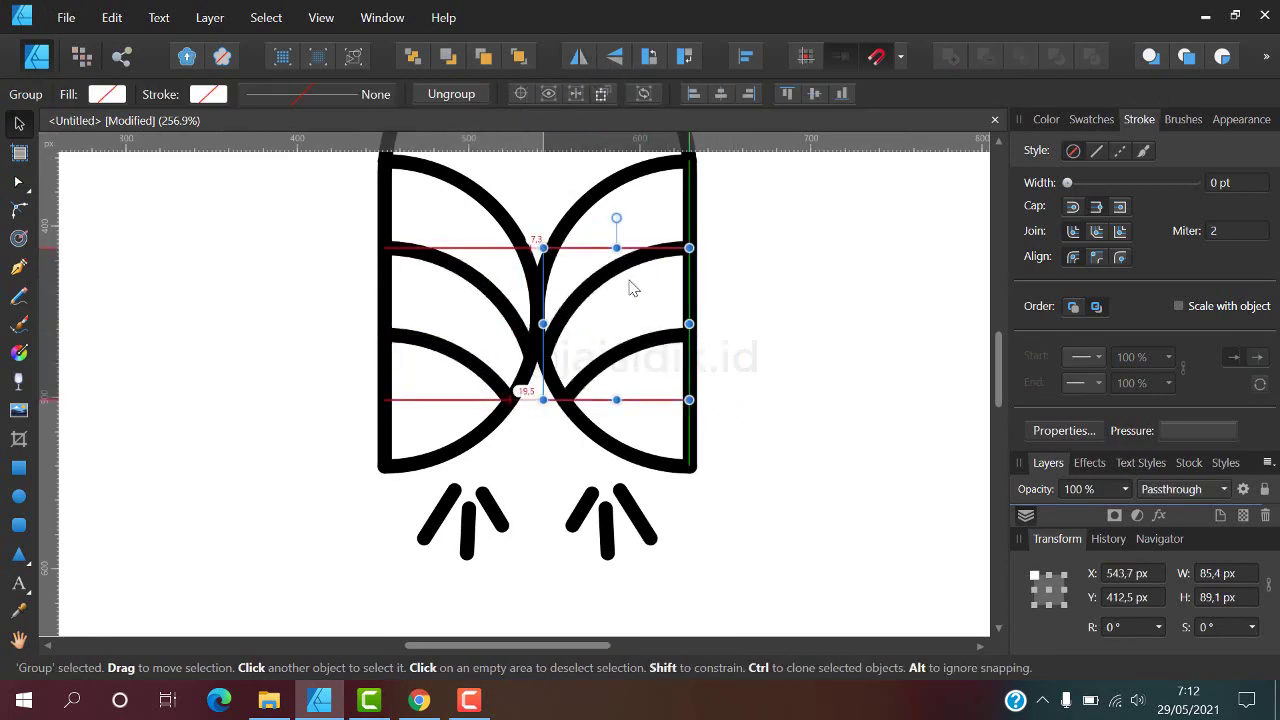
scroll(622, 313, down, 5)
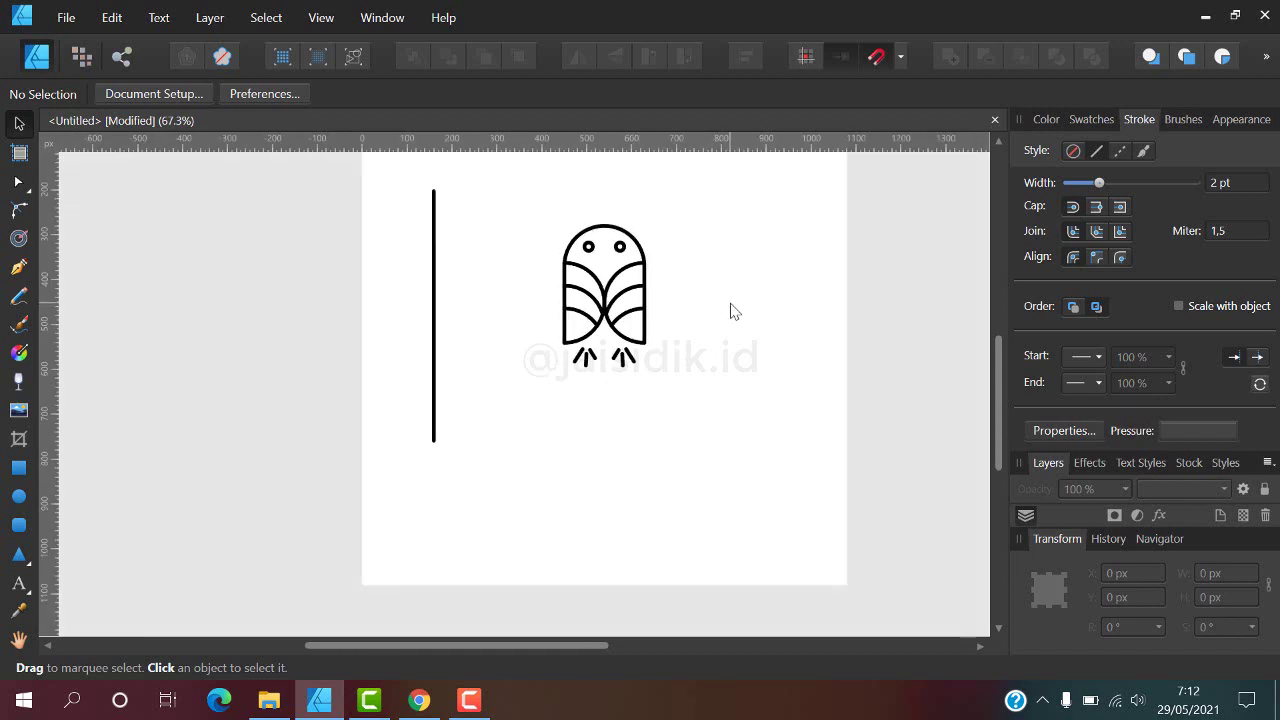
scroll(686, 294, up, 1)
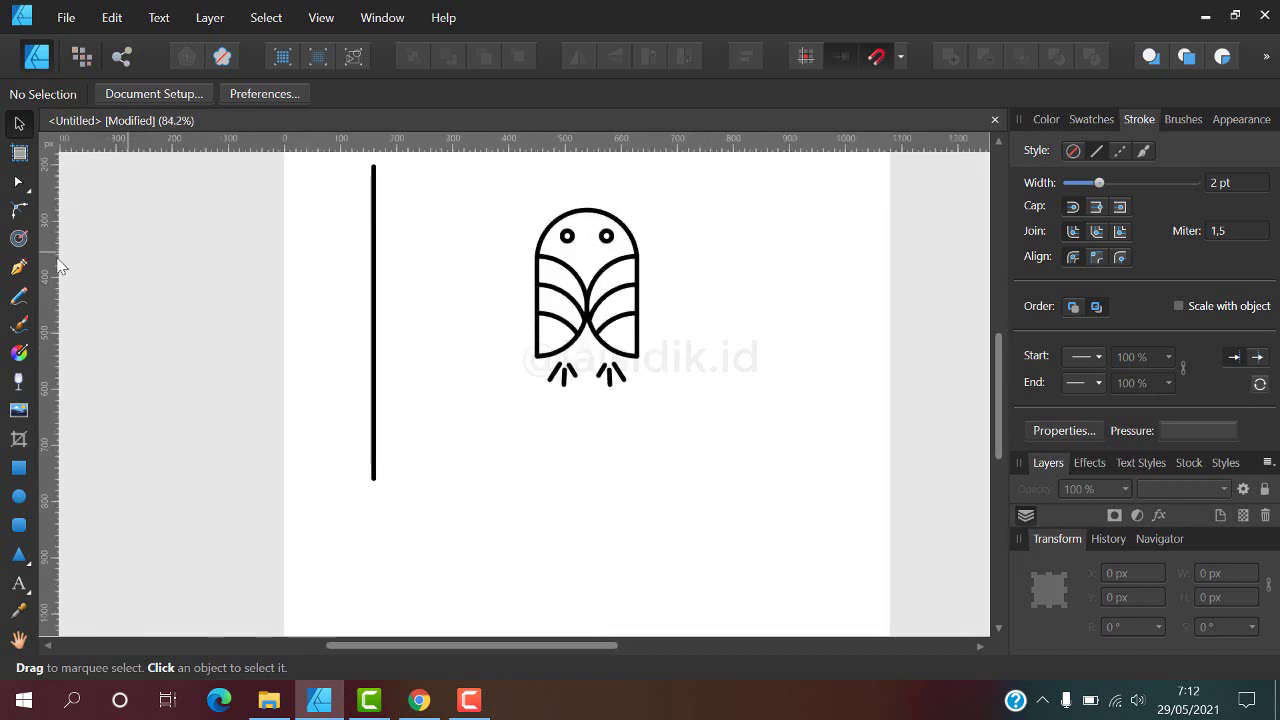
Draw a rectangle around the owl and adjust its top, right and left edges.
click(19, 468)
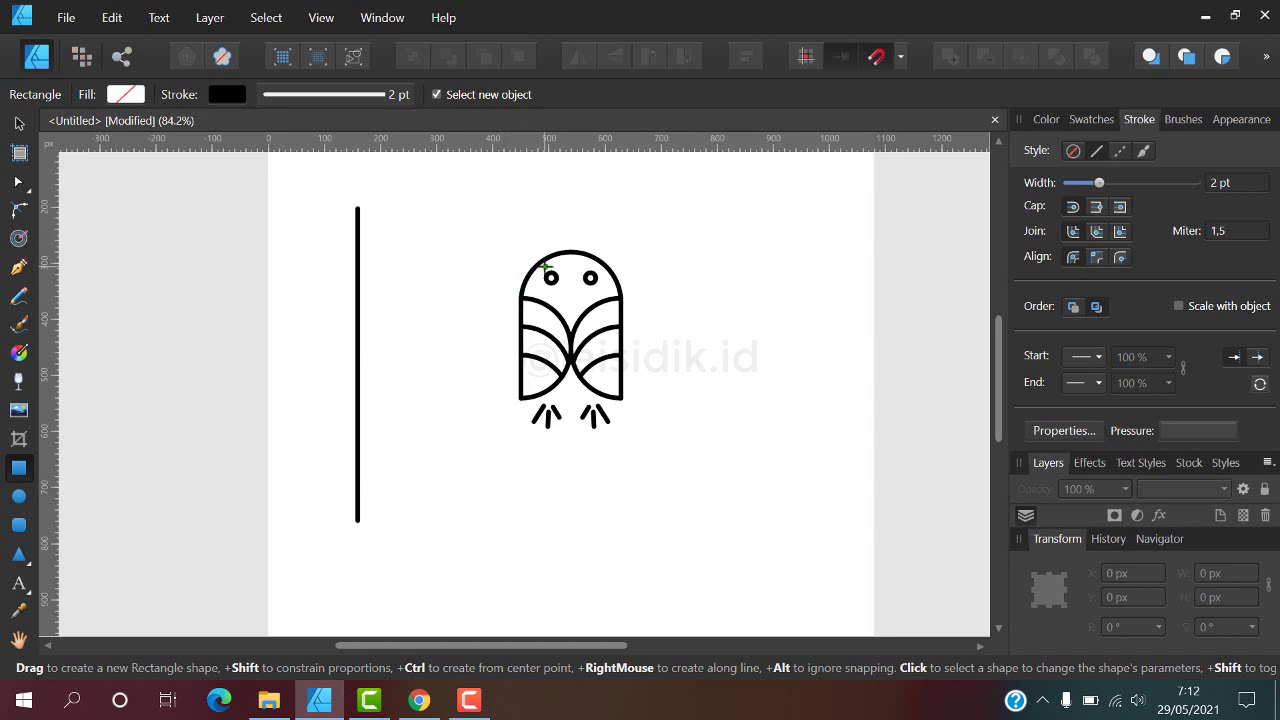
mouse_move(509, 227)
mouse_down()
mouse_move(631, 403)
mouse_move(633, 444)
mouse_up()
click(19, 122)
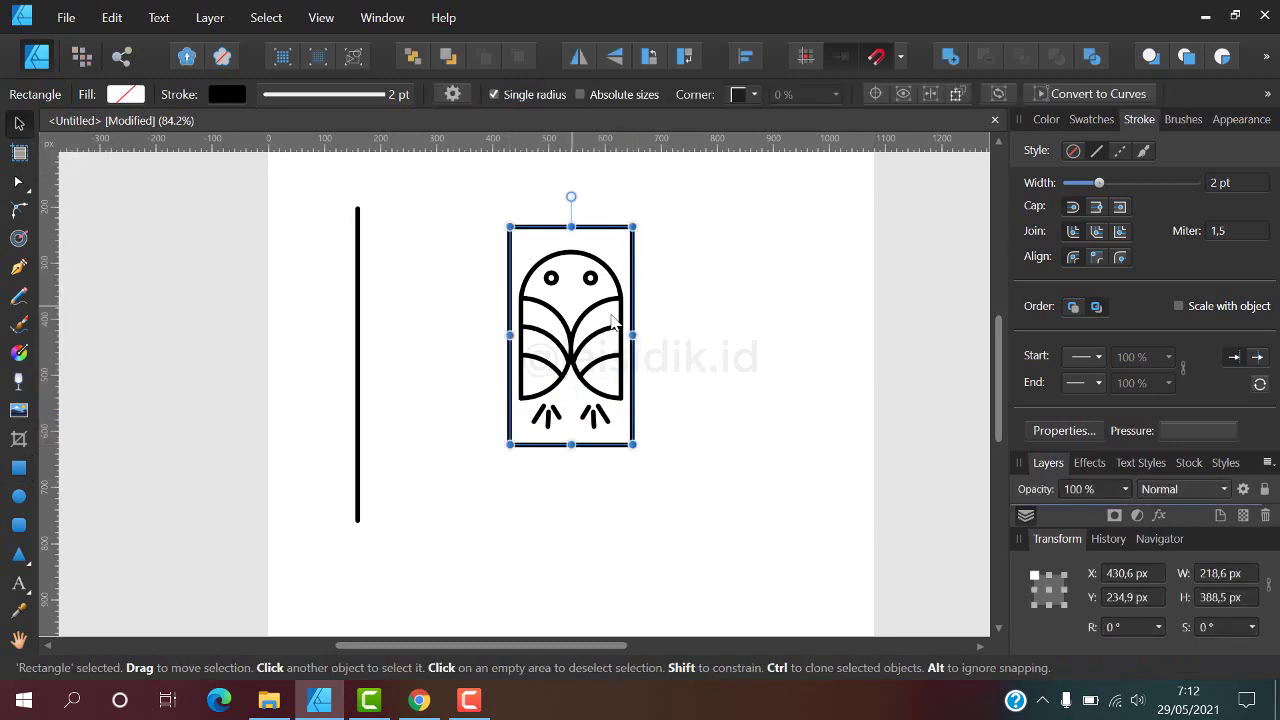
scroll(610, 314, up, 3)
drag(549, 179, 549, 188)
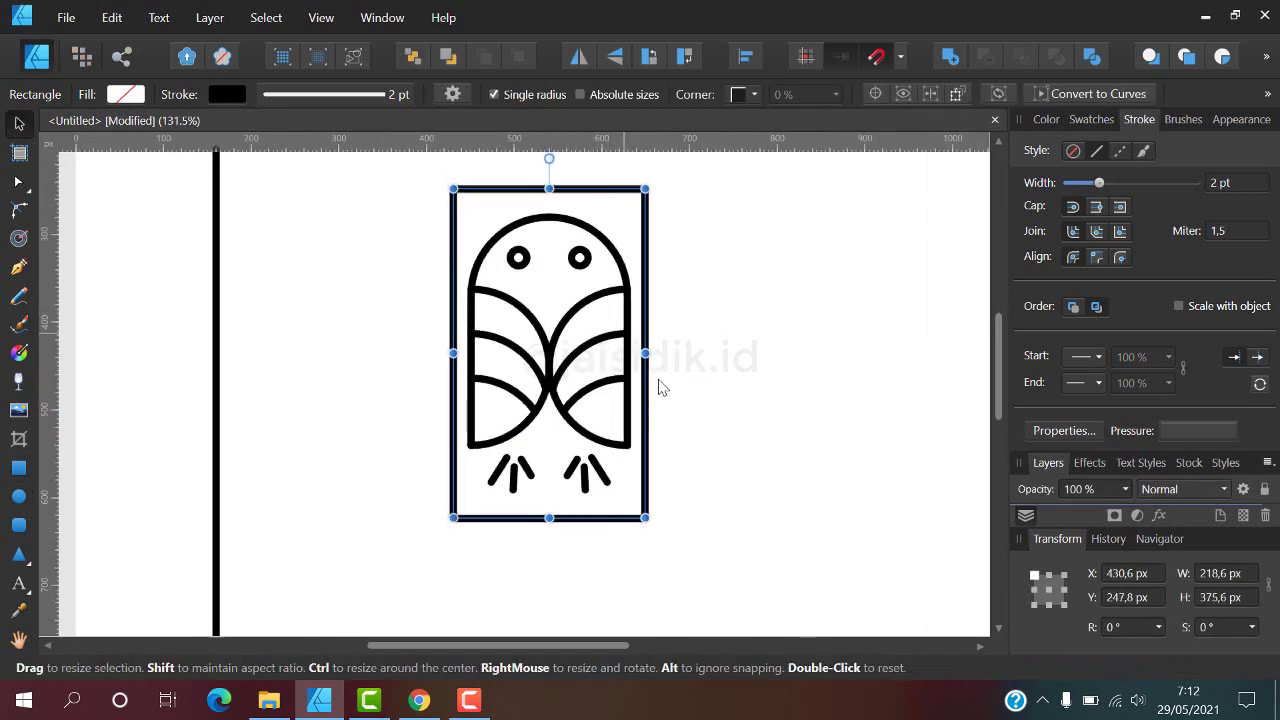
drag(647, 353, 655, 353)
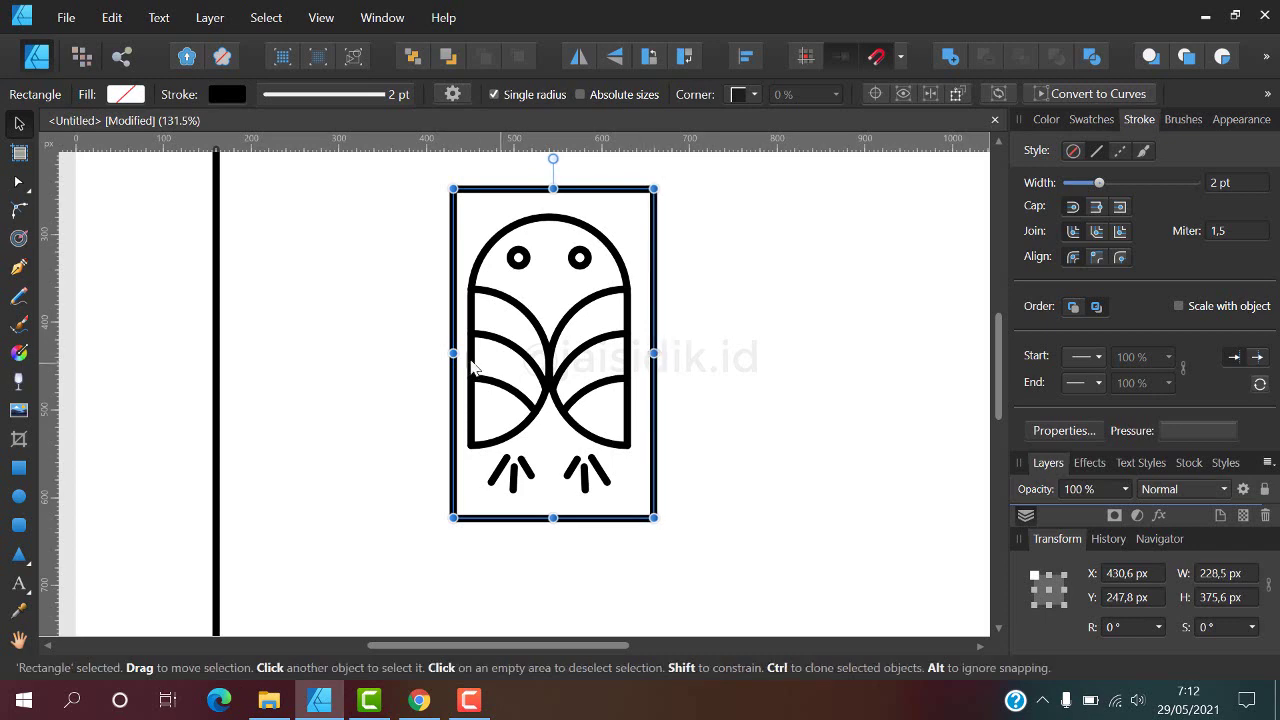
drag(449, 354, 443, 354)
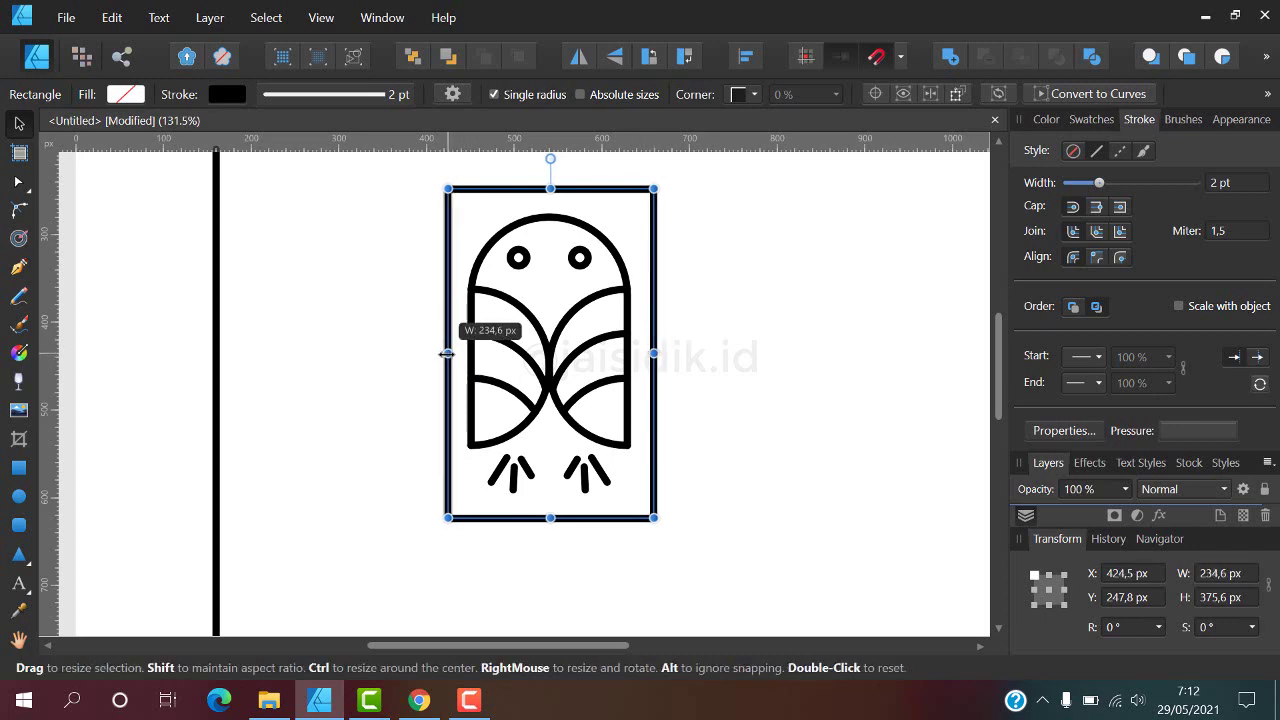
click(663, 428)
scroll(610, 418, down, 1)
Group the owl's parts and centre them vertically within the rectangle.
drag(749, 257, 364, 508)
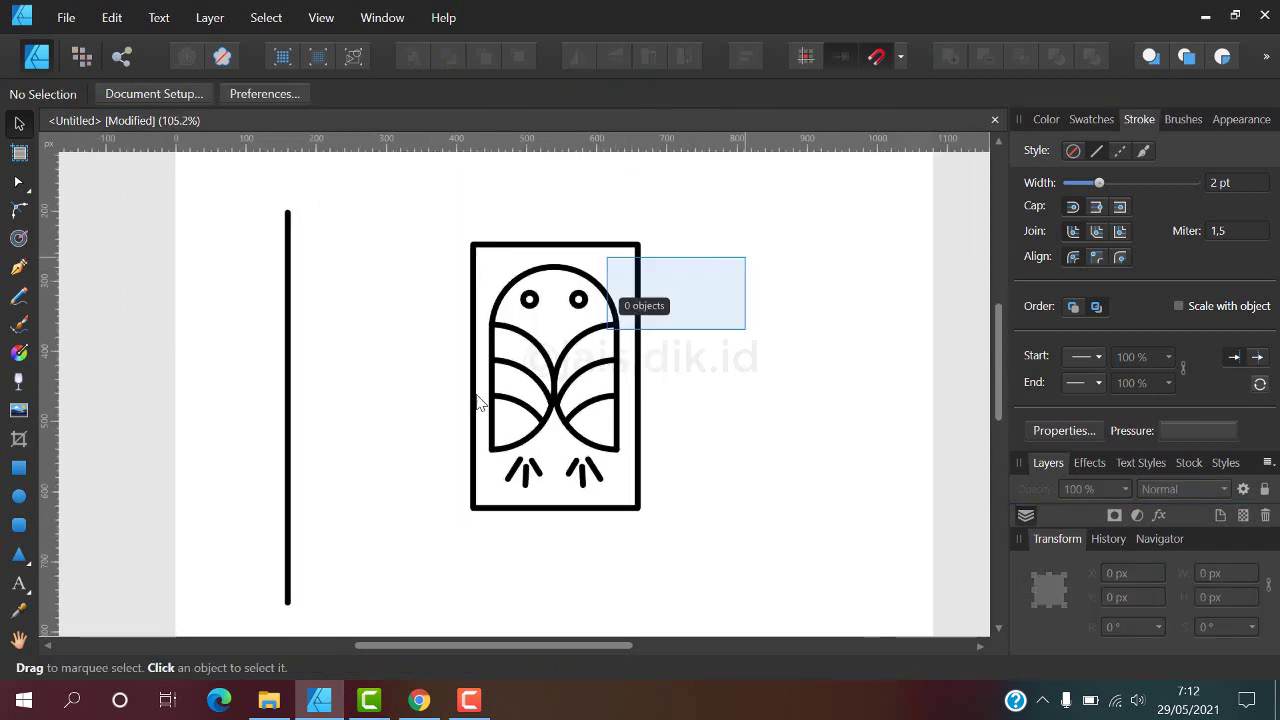
key(ctrl+g)
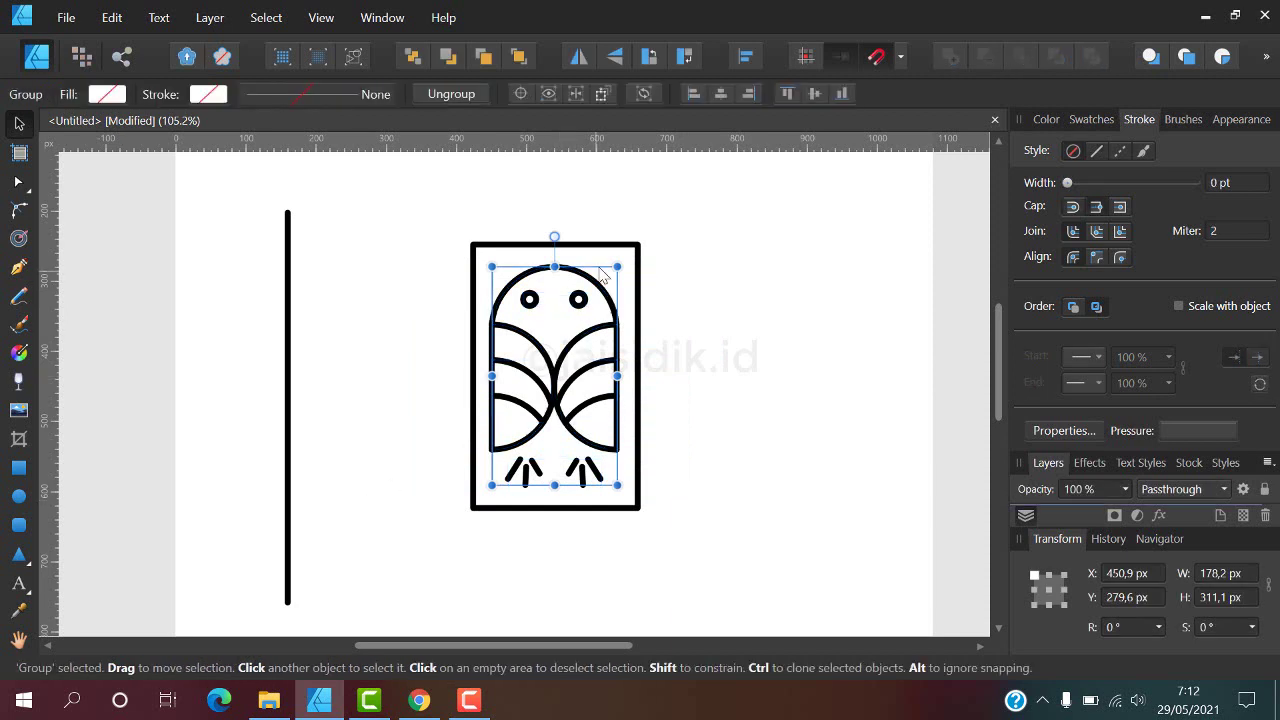
shift+click(598, 245)
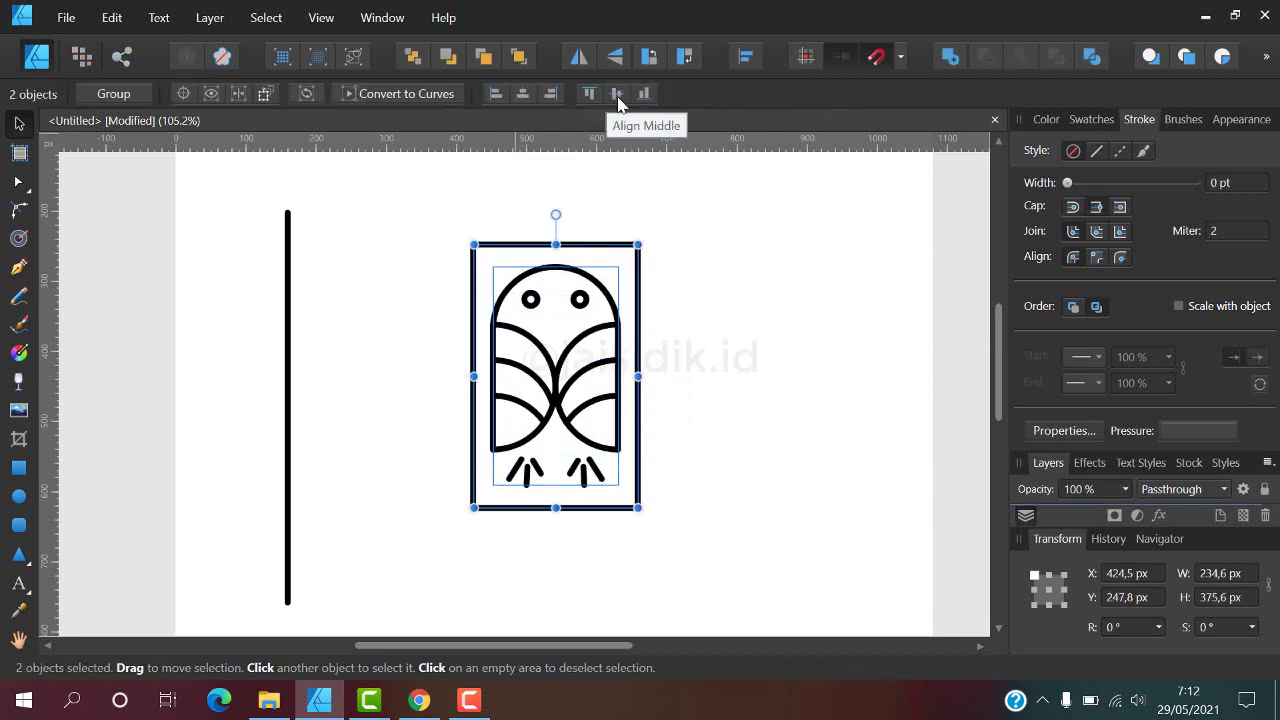
click(618, 95)
click(686, 240)
scroll(460, 222, down, 1)
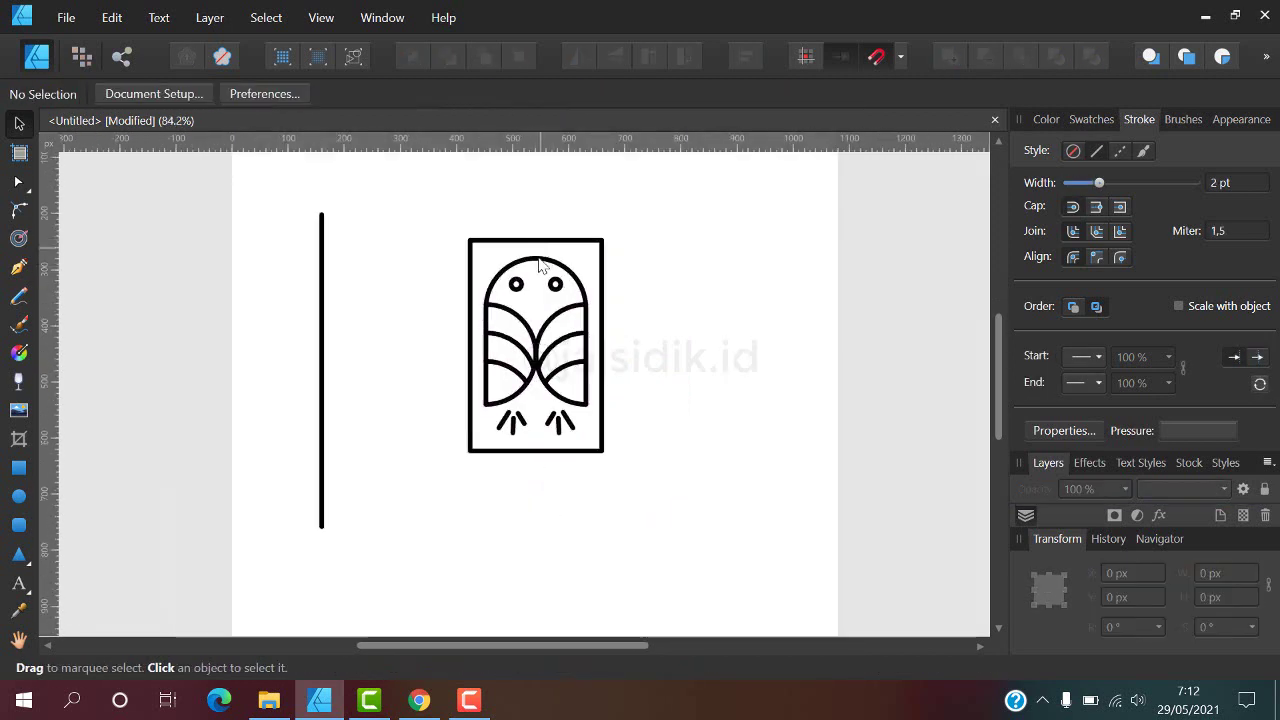
Round all four corners of the 234.6 × 375.6 px rectangle into a capsule outline.
click(542, 248)
click(19, 209)
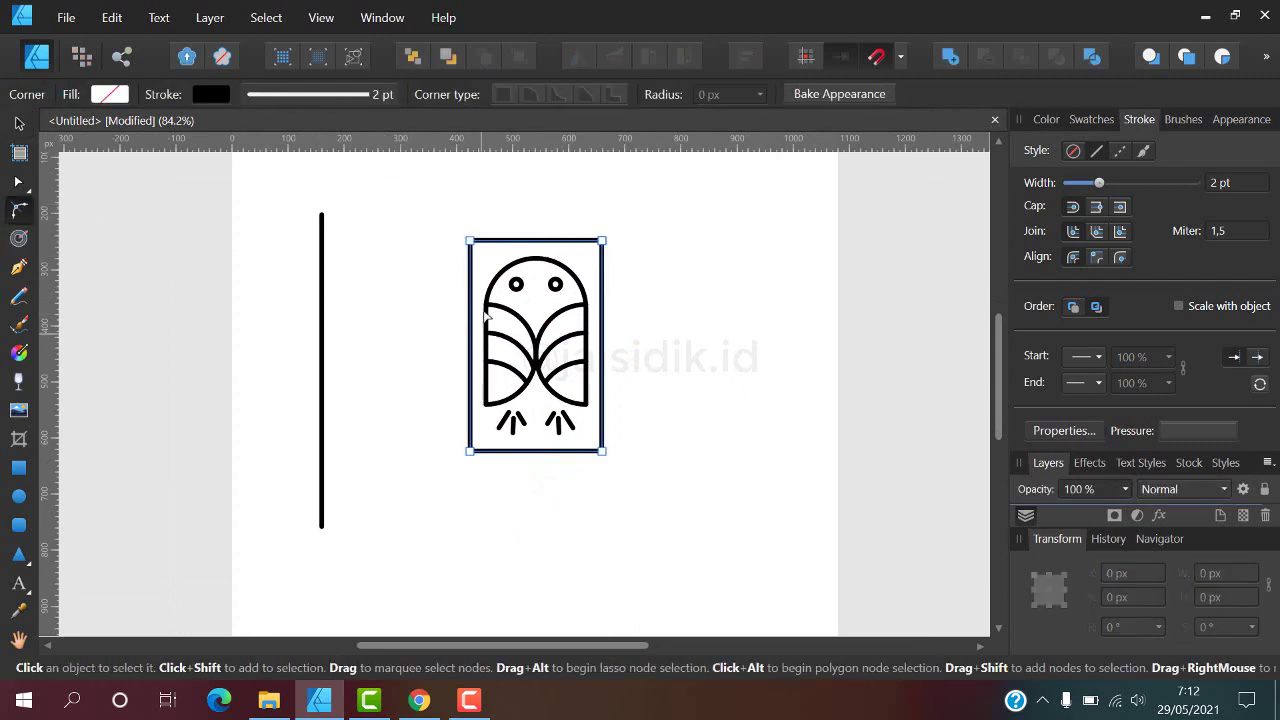
drag(436, 212, 652, 497)
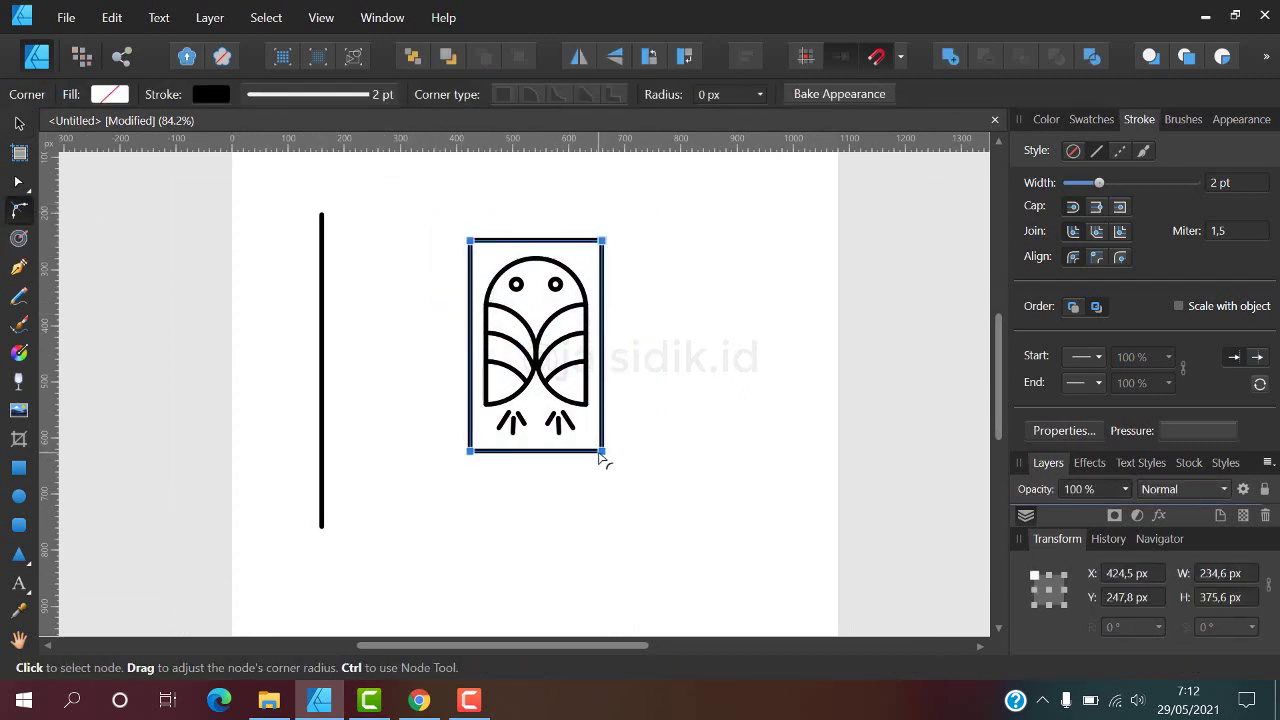
drag(590, 437, 343, 224)
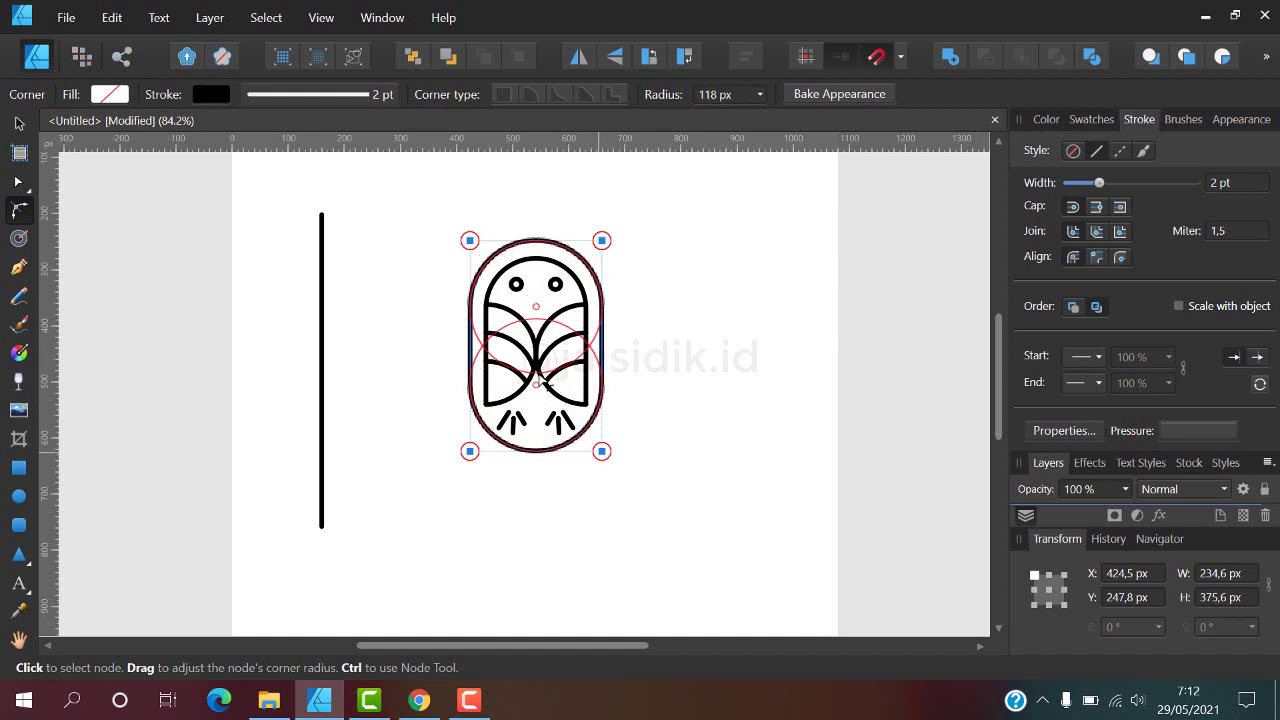
click(19, 122)
click(400, 260)
key(ctrl+0)
scroll(583, 390, up, 2)
Group the owl together with its rounded capsule frame.
drag(640, 224, 420, 480)
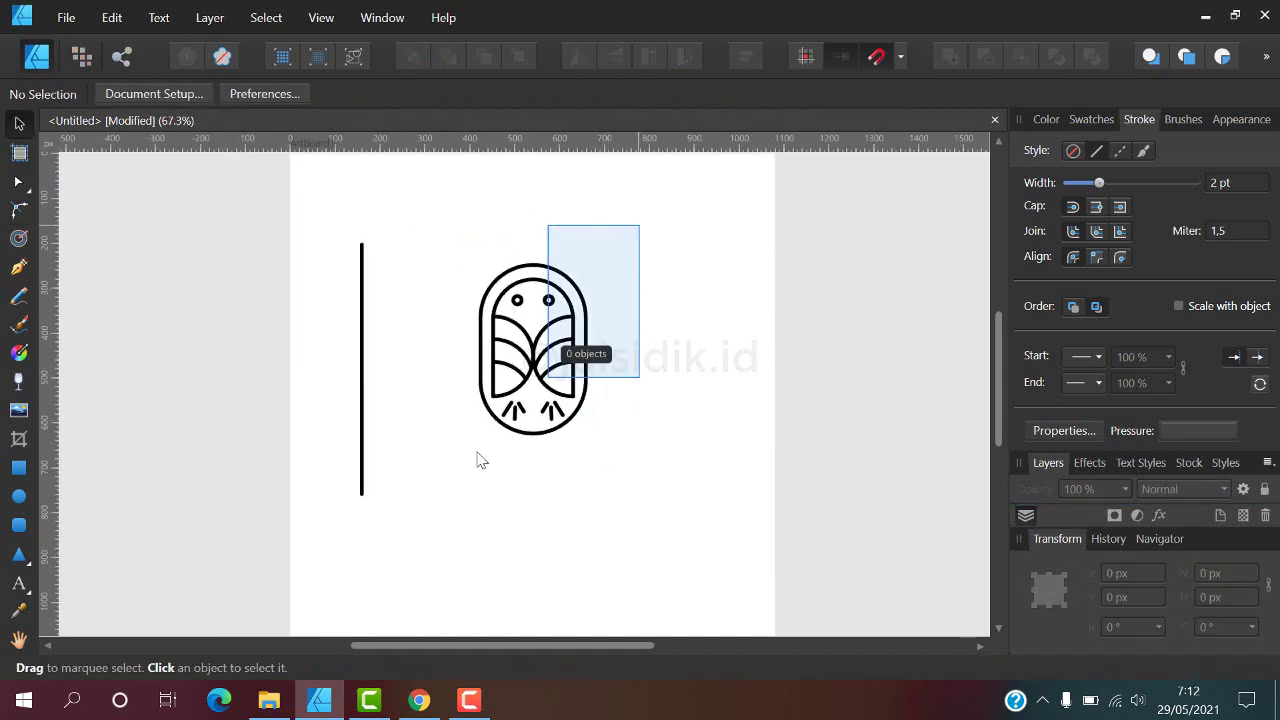
key(ctrl+g)
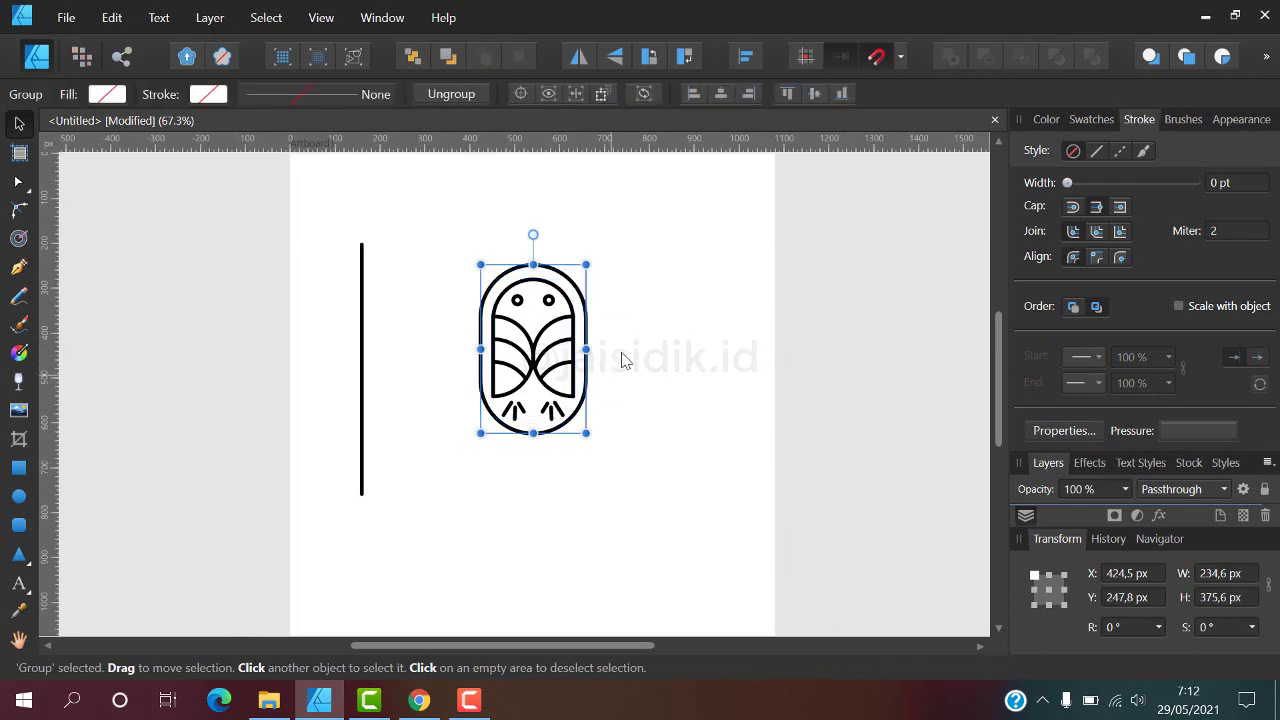
key(ctrl+d)
key(ctrl+0)
Insert a second 1080 × 1080 px artboard beside the first.
click(303, 228)
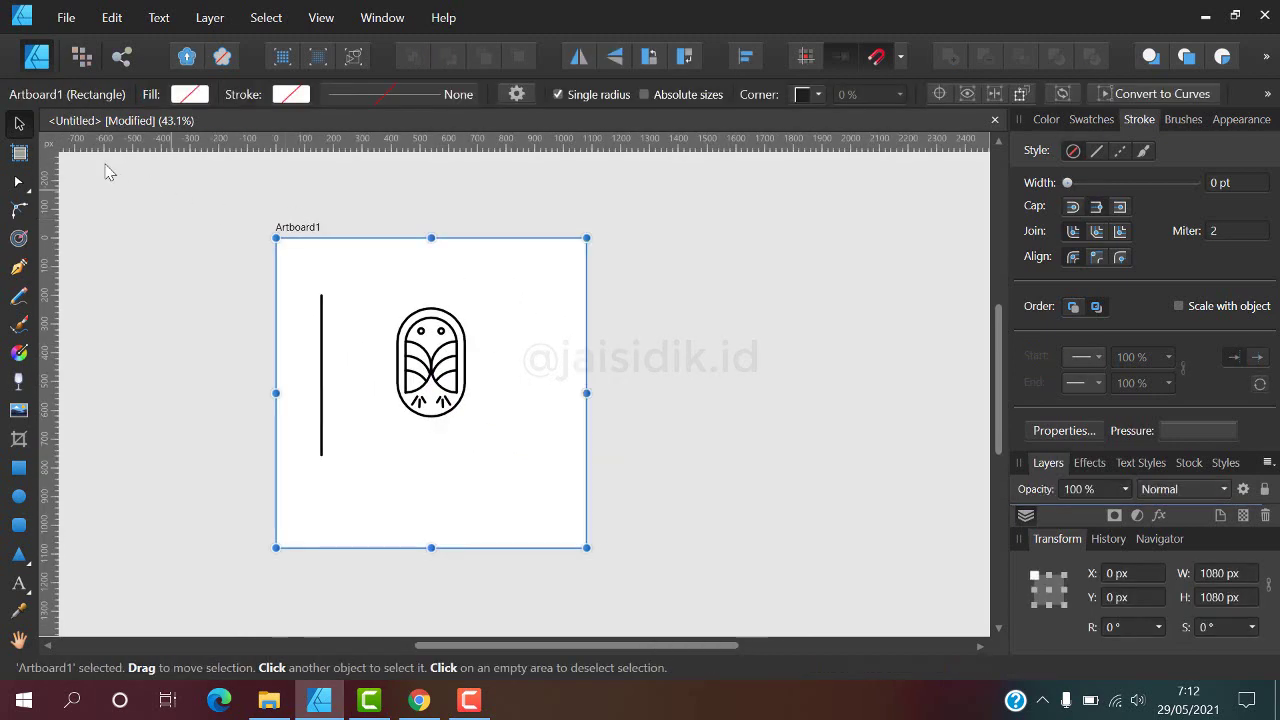
click(19, 152)
click(263, 94)
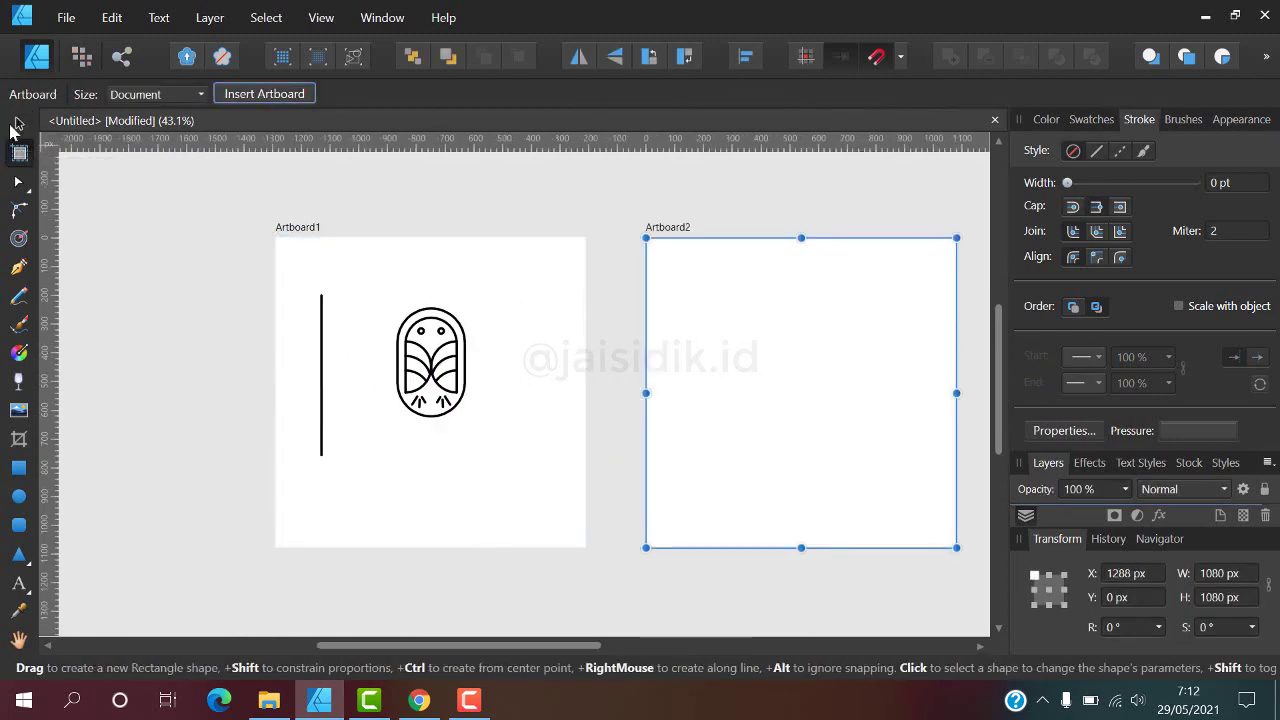
click(19, 124)
Move the framed owl group onto Artboard2.
scroll(514, 394, down, 2)
click(514, 394)
scroll(514, 394, up, 1)
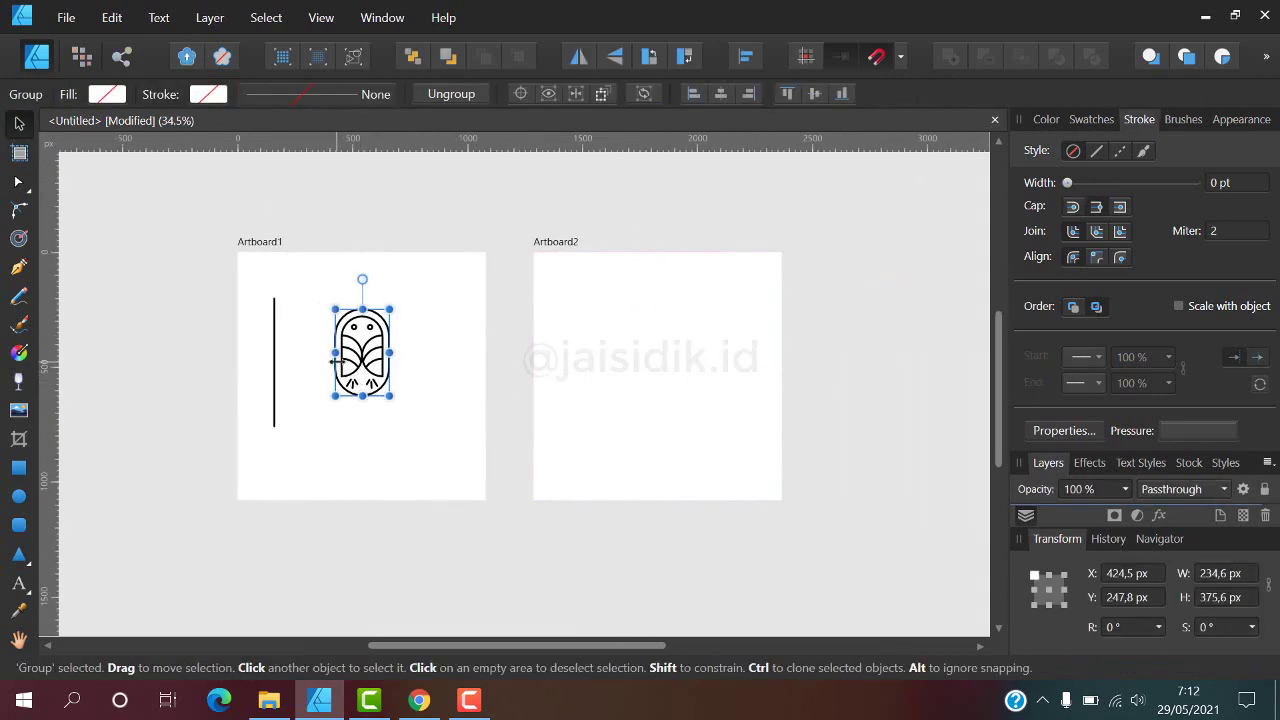
mouse_move(357, 350)
mouse_down()
mouse_move(512, 363)
mouse_move(643, 353)
mouse_up()
scroll(685, 354, down, 1)
scroll(788, 397, up, 2)
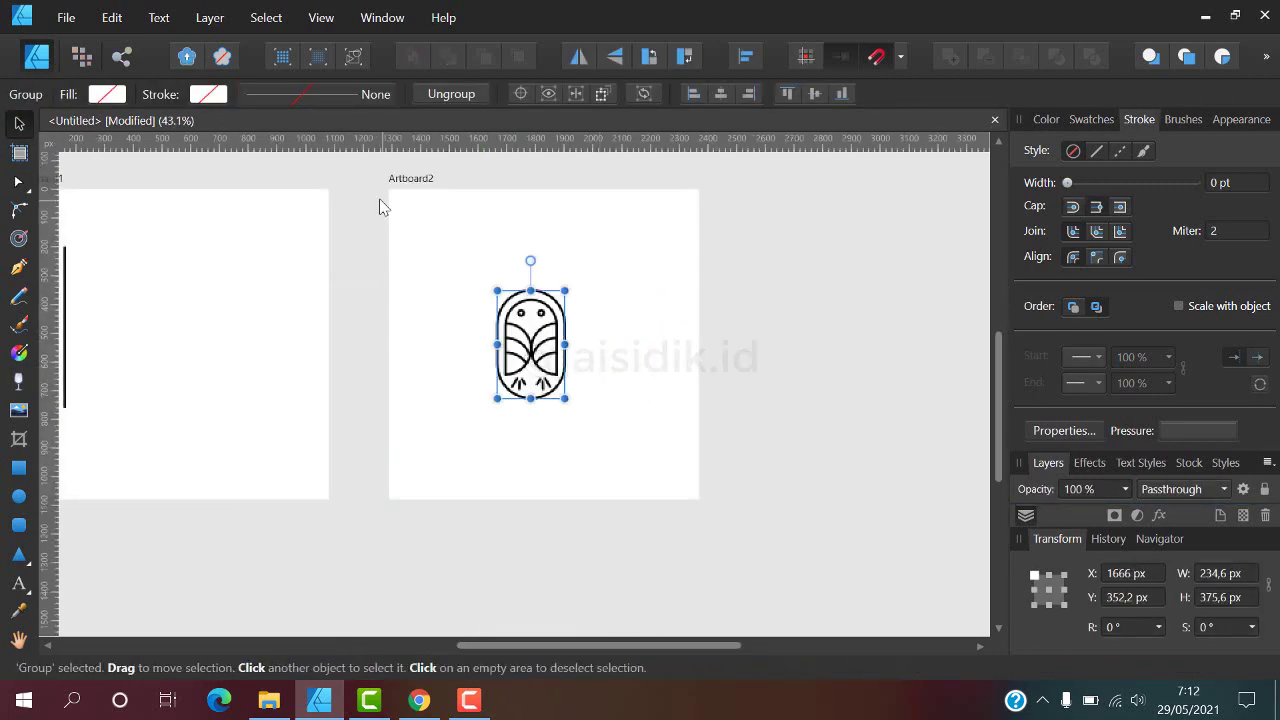
click(400, 190)
scroll(583, 366, up, 1)
scroll(583, 366, up, 1)
key(Escape)
scroll(548, 312, down, 2)
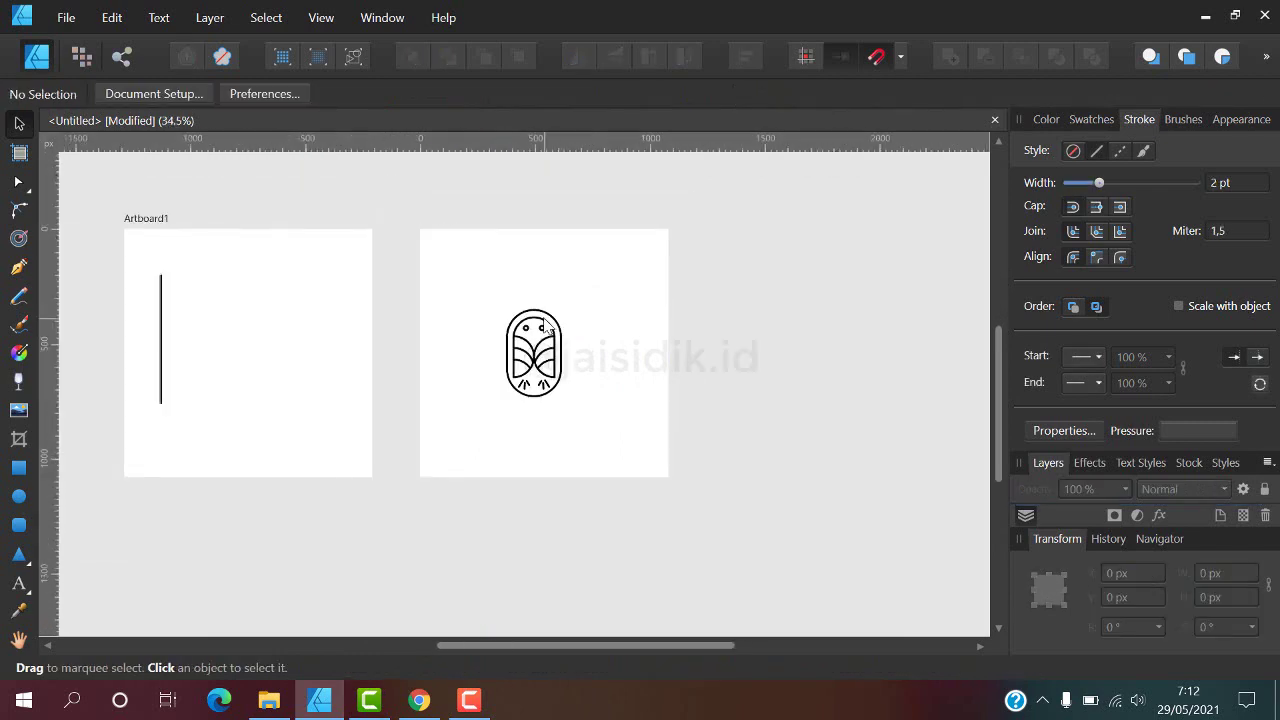
scroll(548, 312, up, 1)
Fill Artboard2 with light pink from the colour wheel.
click(547, 310)
click(397, 171)
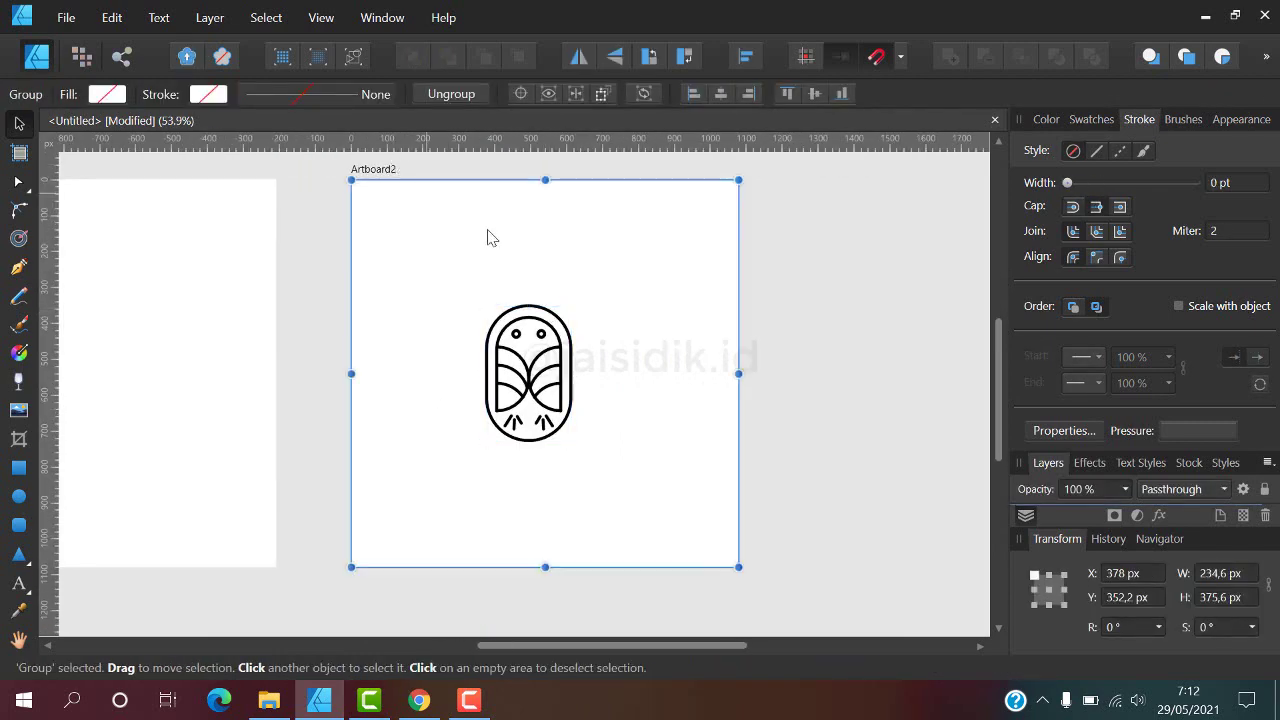
click(1060, 119)
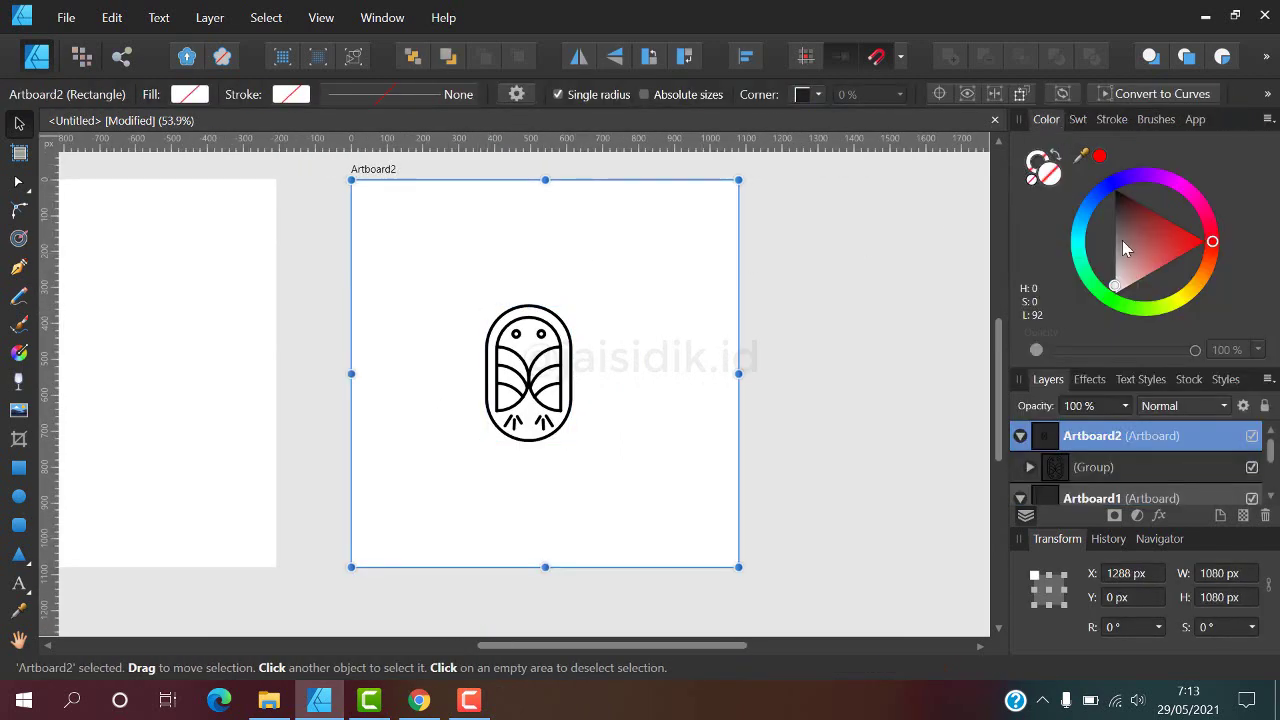
drag(1131, 284, 1128, 288)
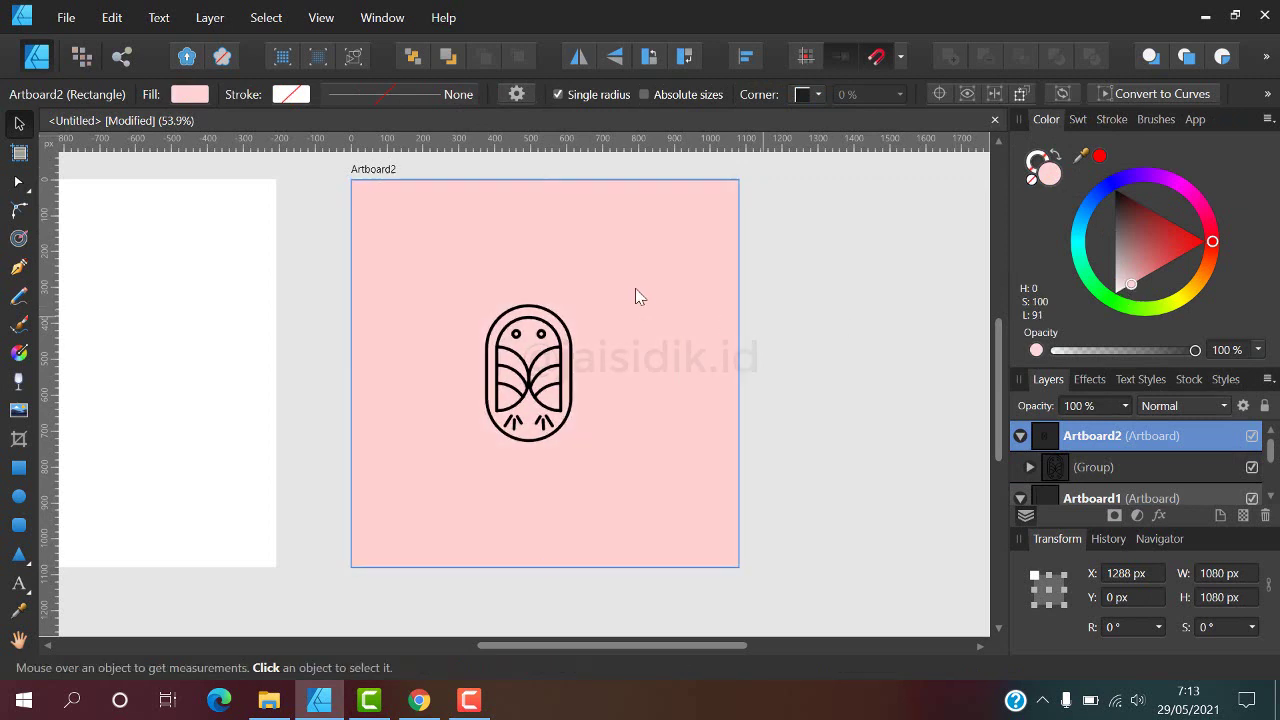
scroll(635, 294, down, 1)
Centre the owl horizontally on Artboard2 and place a copy on Artboard1.
click(583, 355)
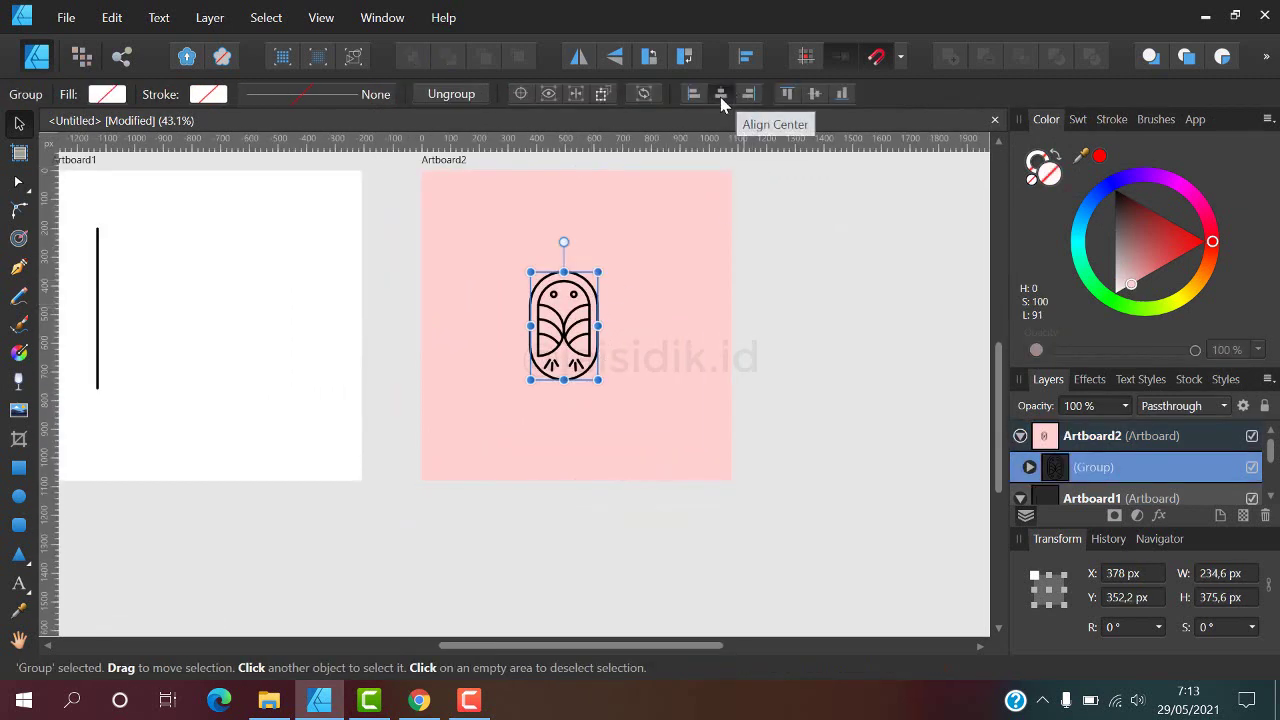
click(722, 99)
click(810, 190)
scroll(562, 241, down, 1)
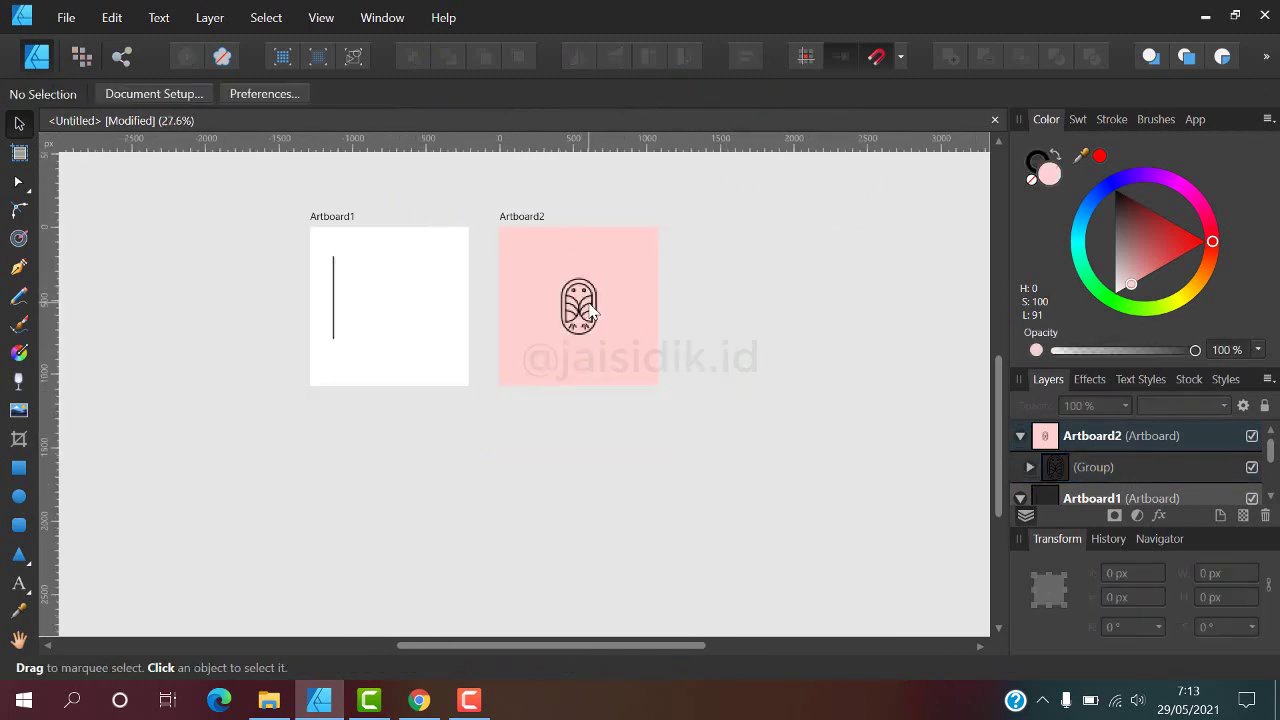
click(590, 300)
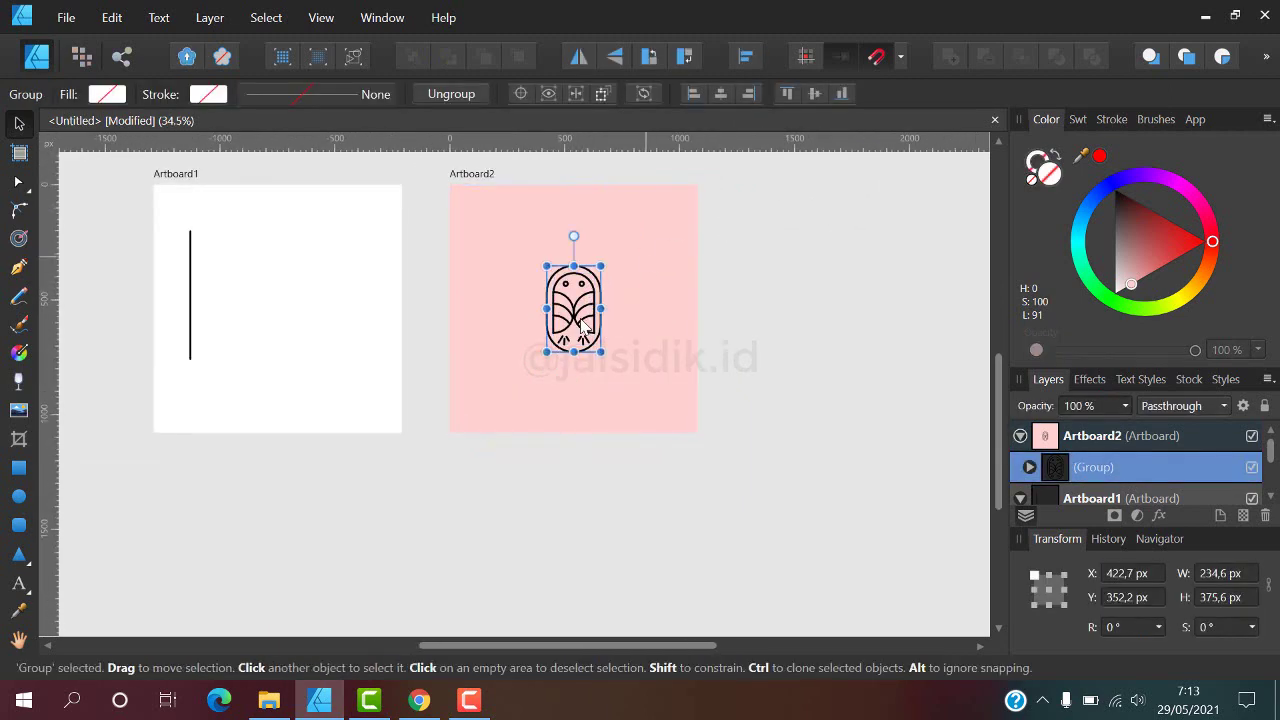
drag(572, 320, 305, 283)
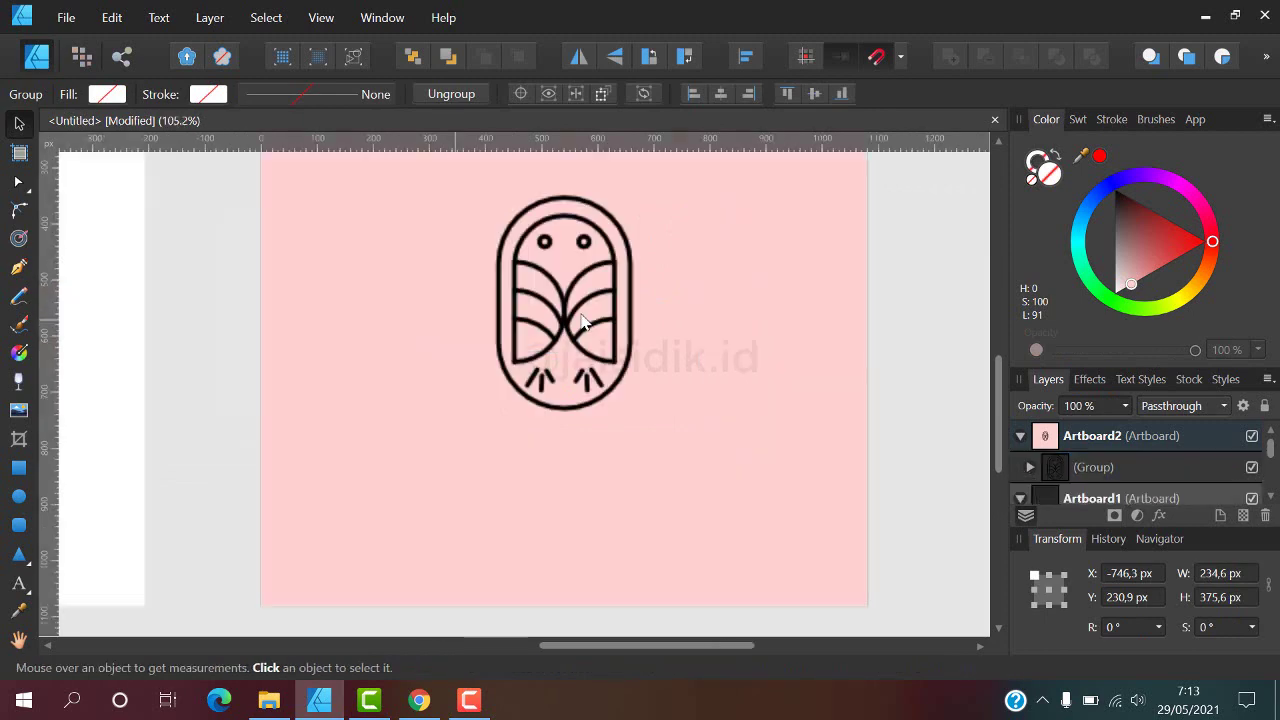
scroll(519, 308, down, 2)
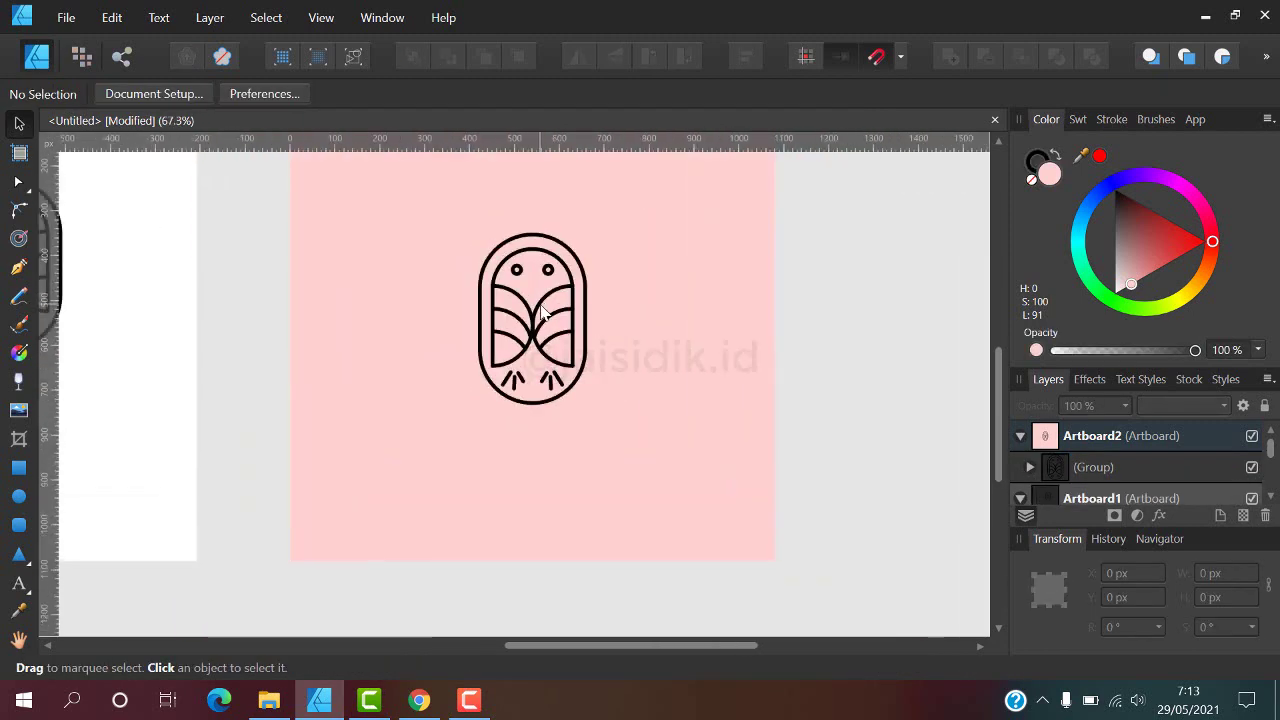
Ungroup the owl on the pink artboard and select its outer outline.
click(537, 295)
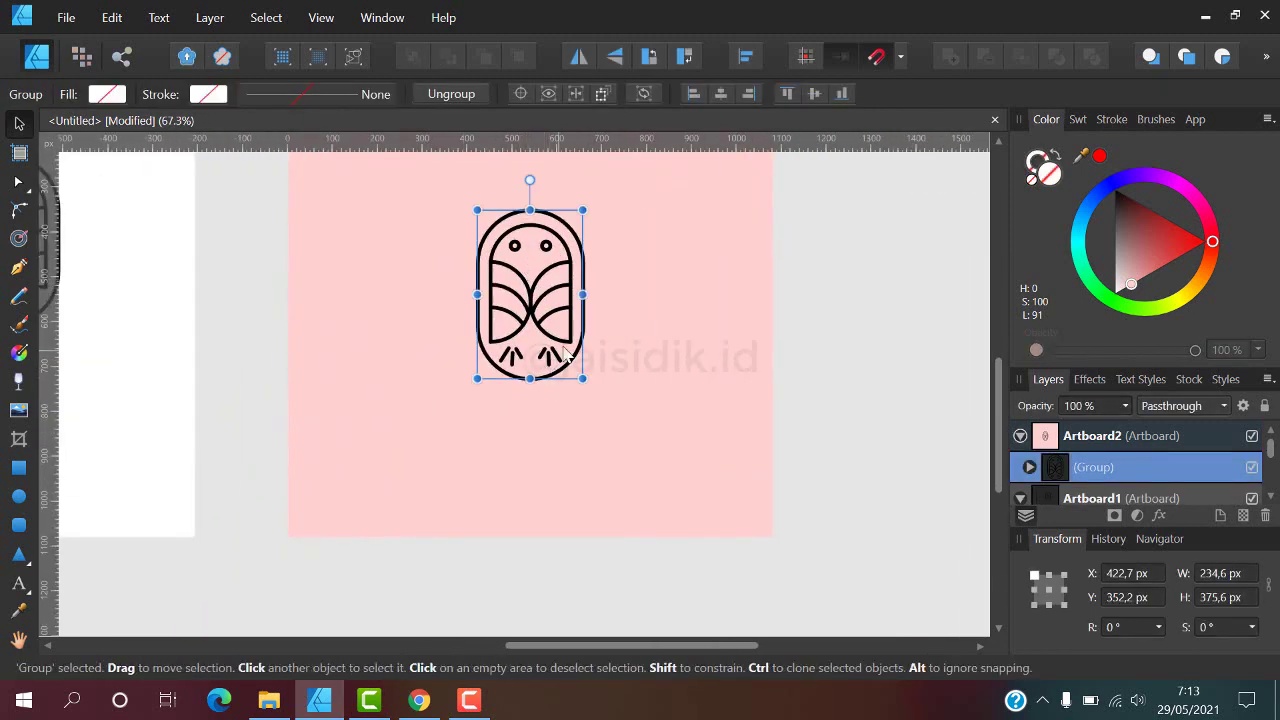
scroll(567, 355, up, 1)
click(447, 94)
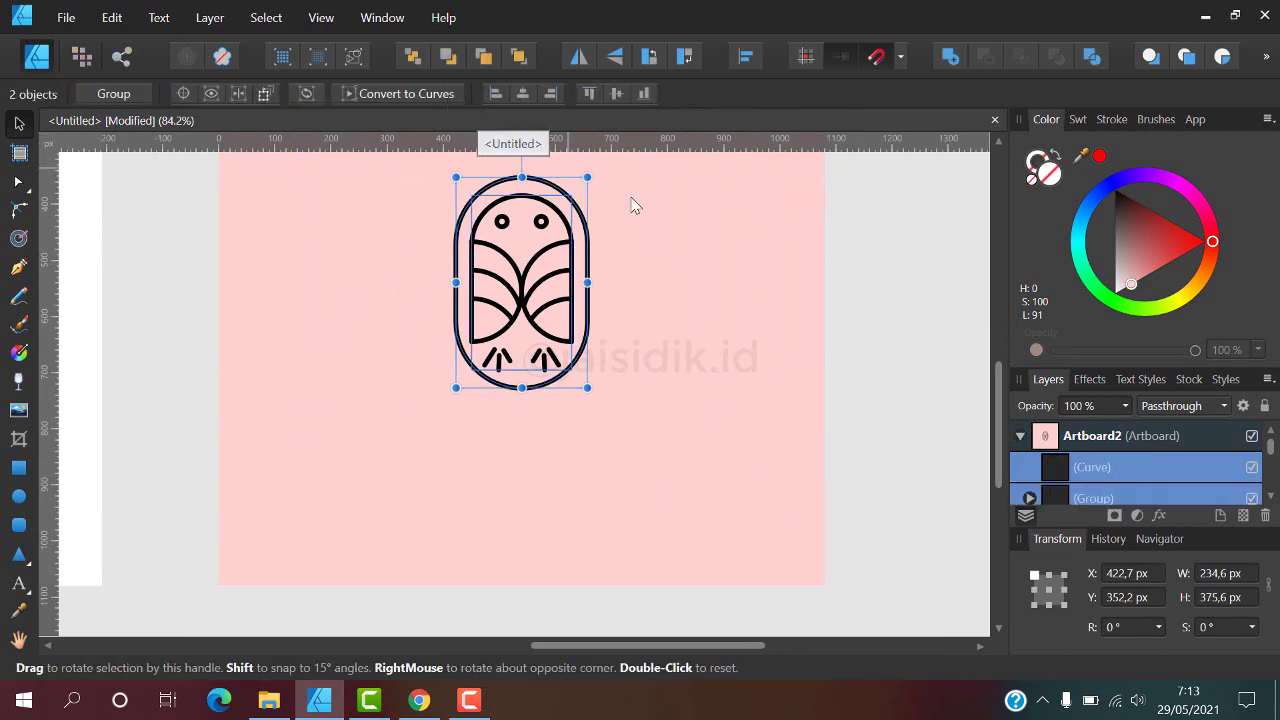
click(632, 203)
scroll(549, 189, up, 2)
click(540, 182)
scroll(540, 180, up, 3)
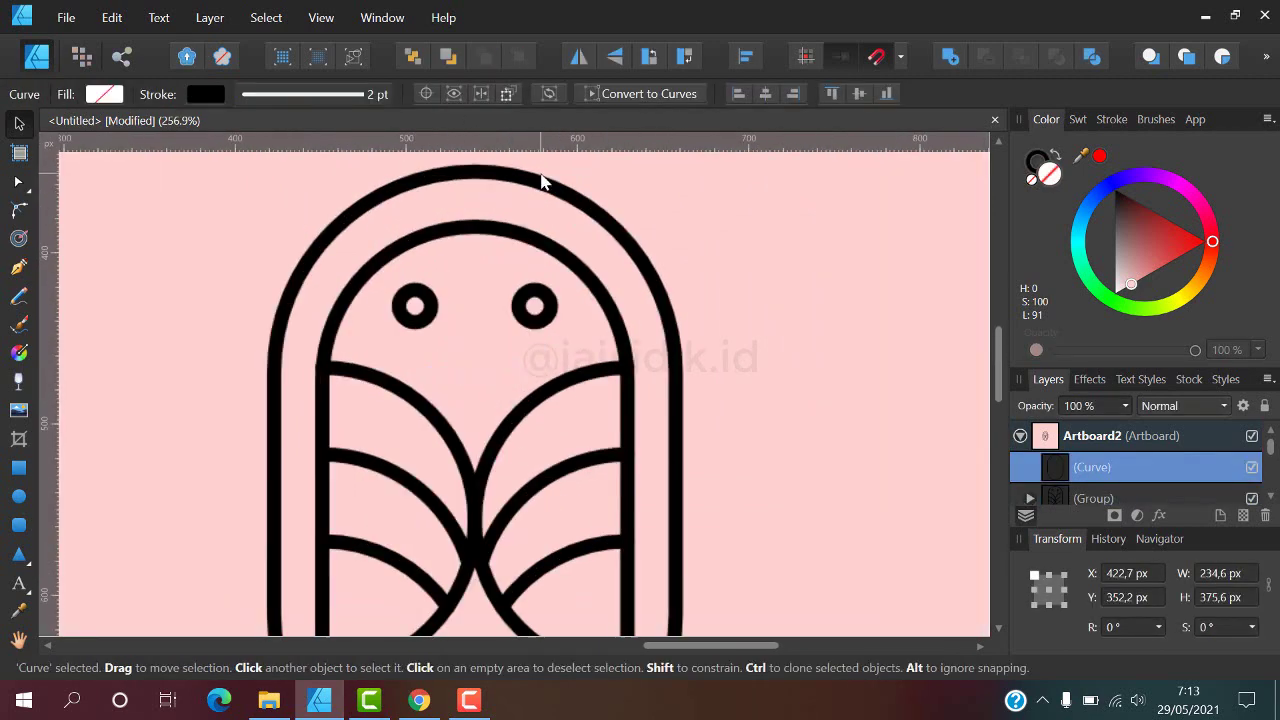
scroll(626, 171, up, 1)
scroll(629, 174, up, 1)
scroll(635, 200, up, 1)
Regroup the owl's outer outline and inner parts into one group.
scroll(640, 213, up, 3)
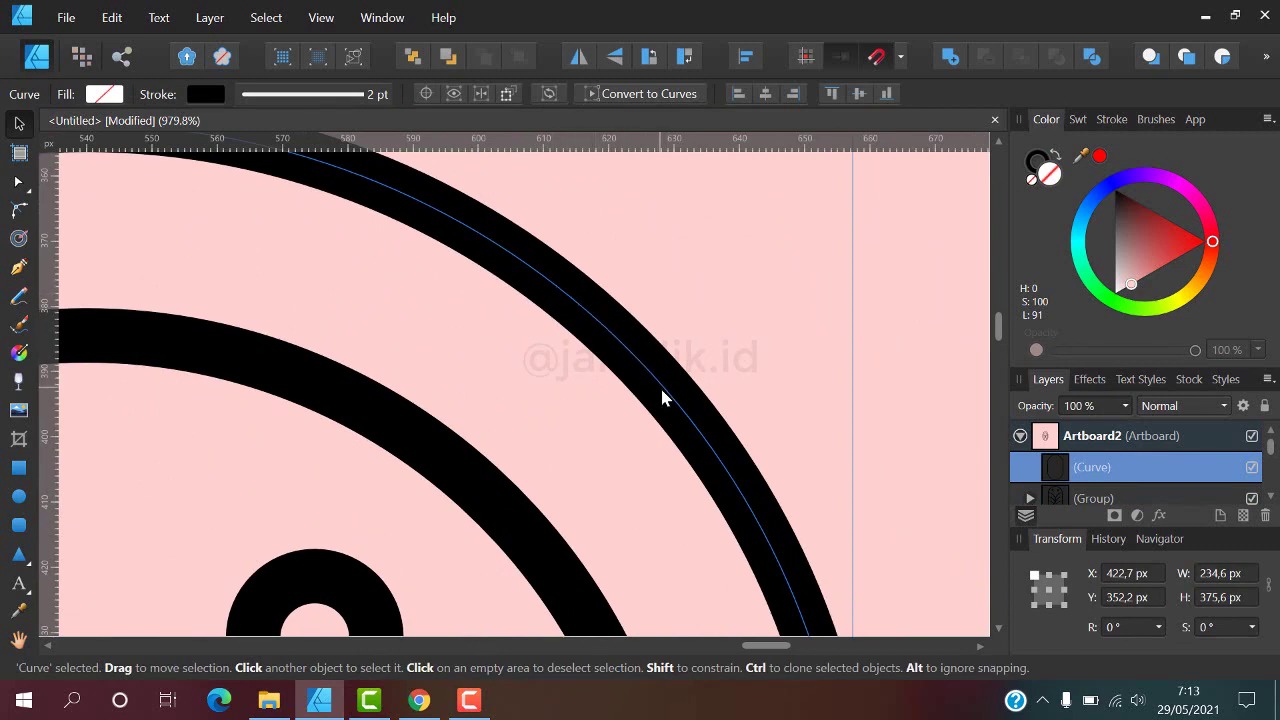
scroll(571, 200, down, 6)
scroll(562, 283, down, 4)
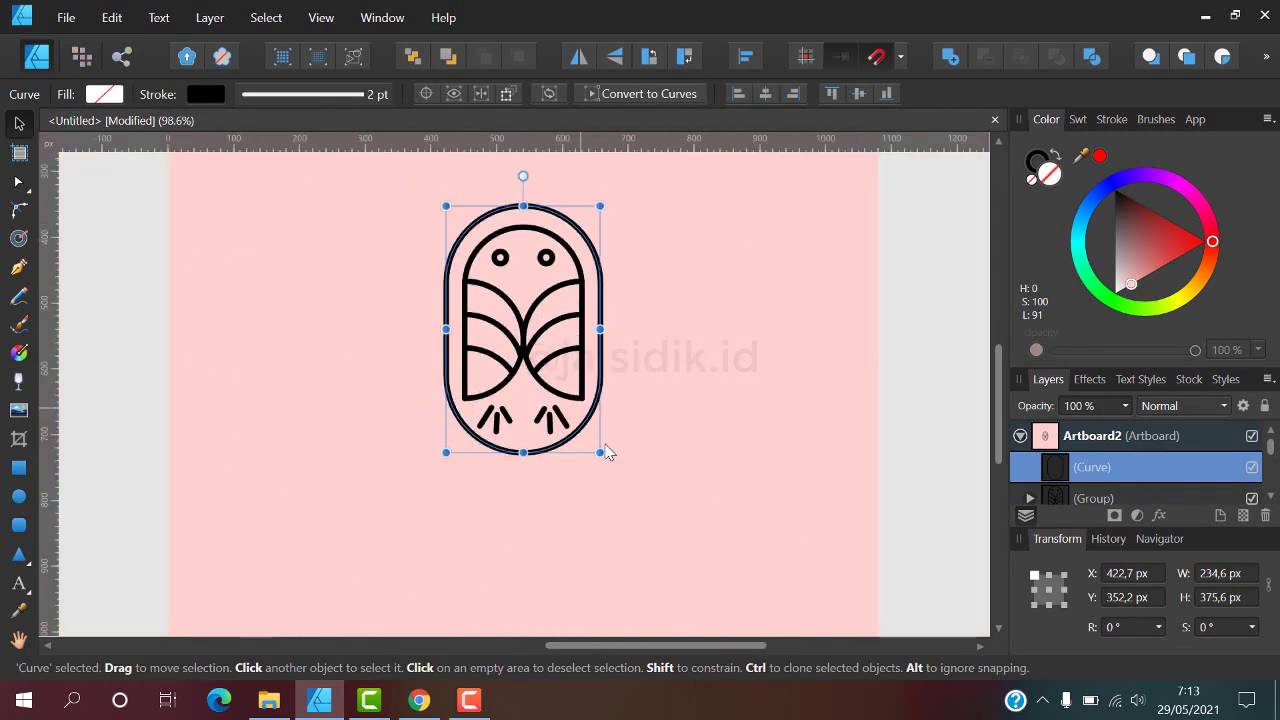
click(773, 205)
mouse_move(766, 183)
mouse_down()
mouse_move(343, 512)
mouse_move(300, 528)
mouse_up()
key(ctrl+g)
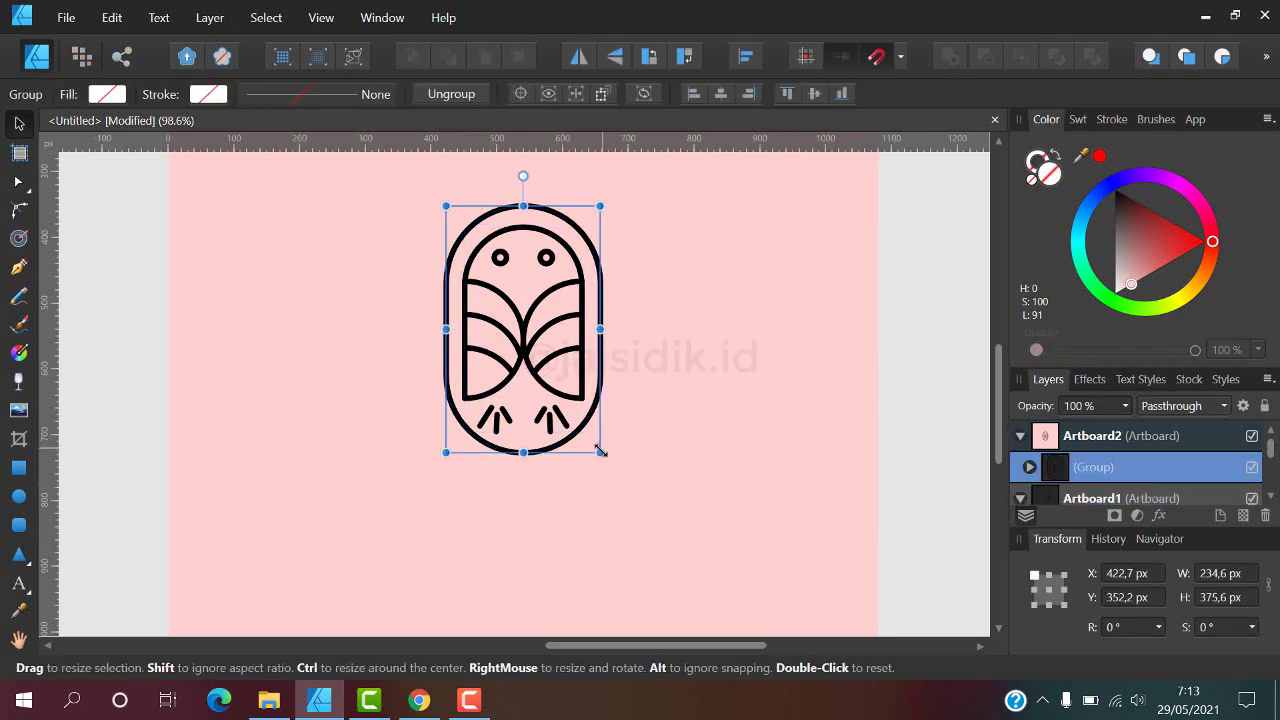
Enlarge the owl group to 339 × 542.8 px, undoing the overshoot.
drag(604, 456, 674, 549)
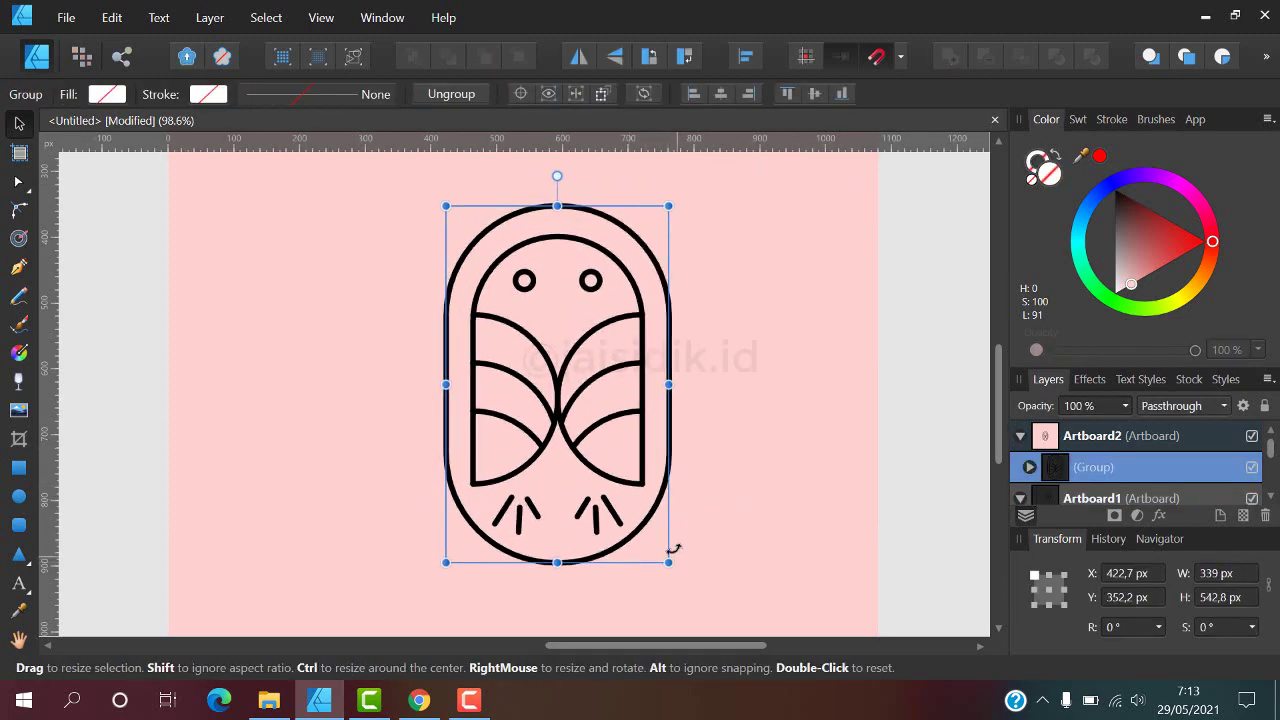
scroll(608, 400, down, 4)
scroll(608, 400, down, 1)
drag(623, 437, 658, 487)
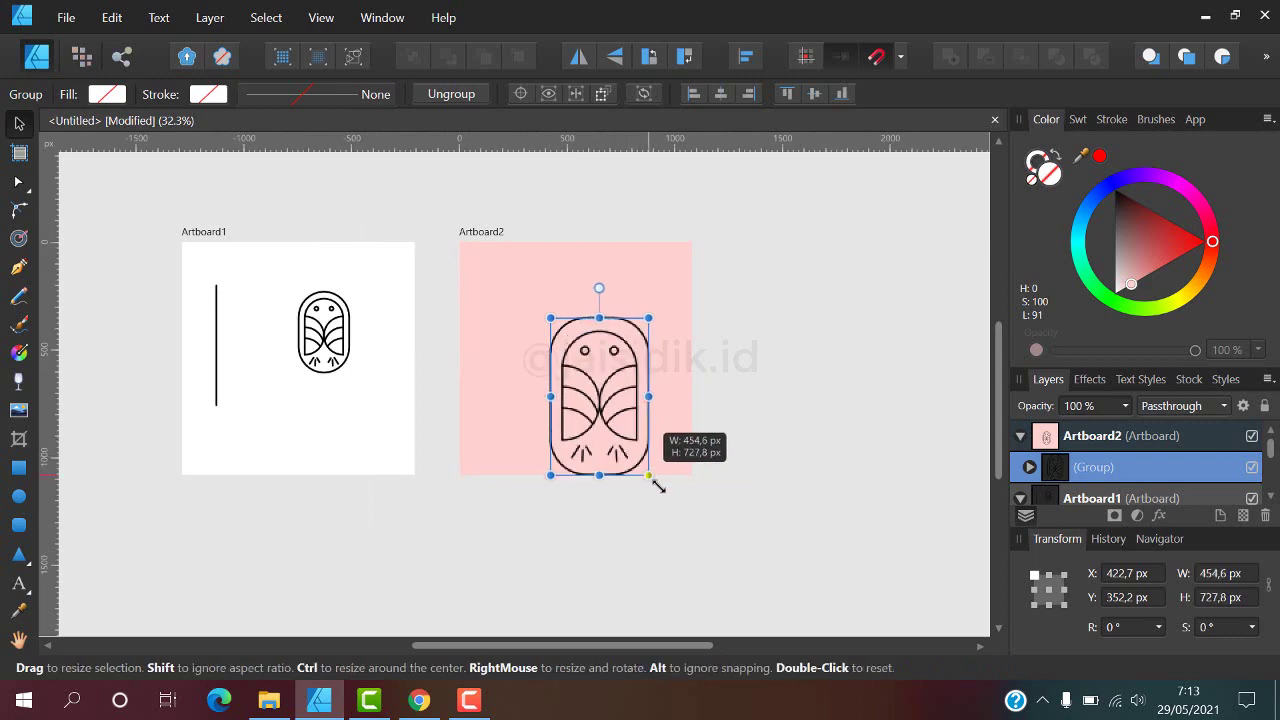
key(ctrl+z)
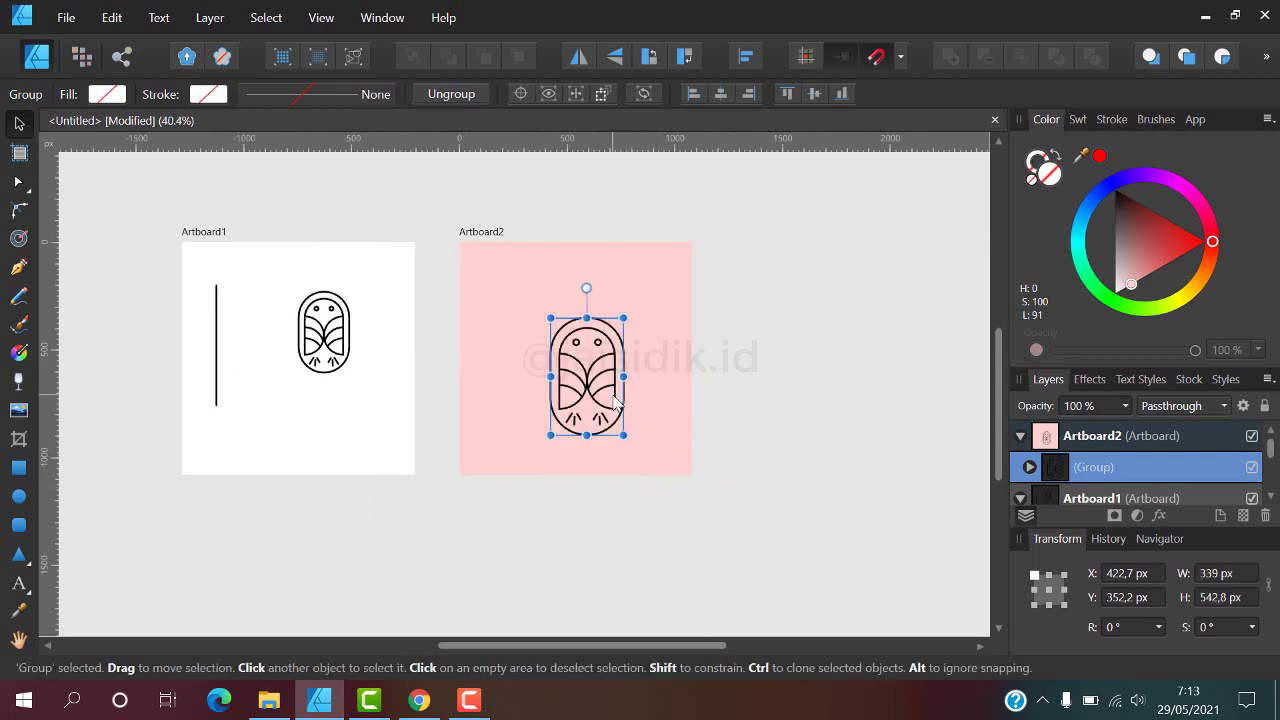
scroll(623, 380, up, 5)
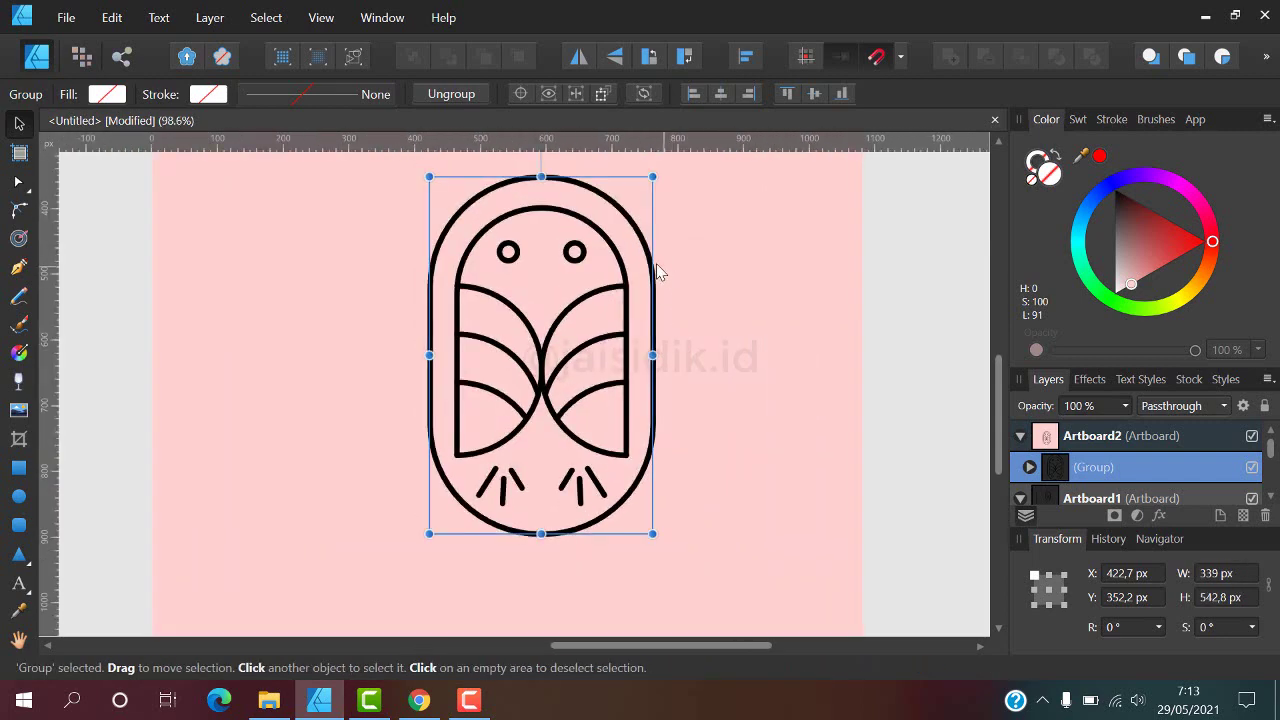
Ungroup the owl into outline and inner group, then ungroup the inner parts.
click(658, 263)
click(451, 93)
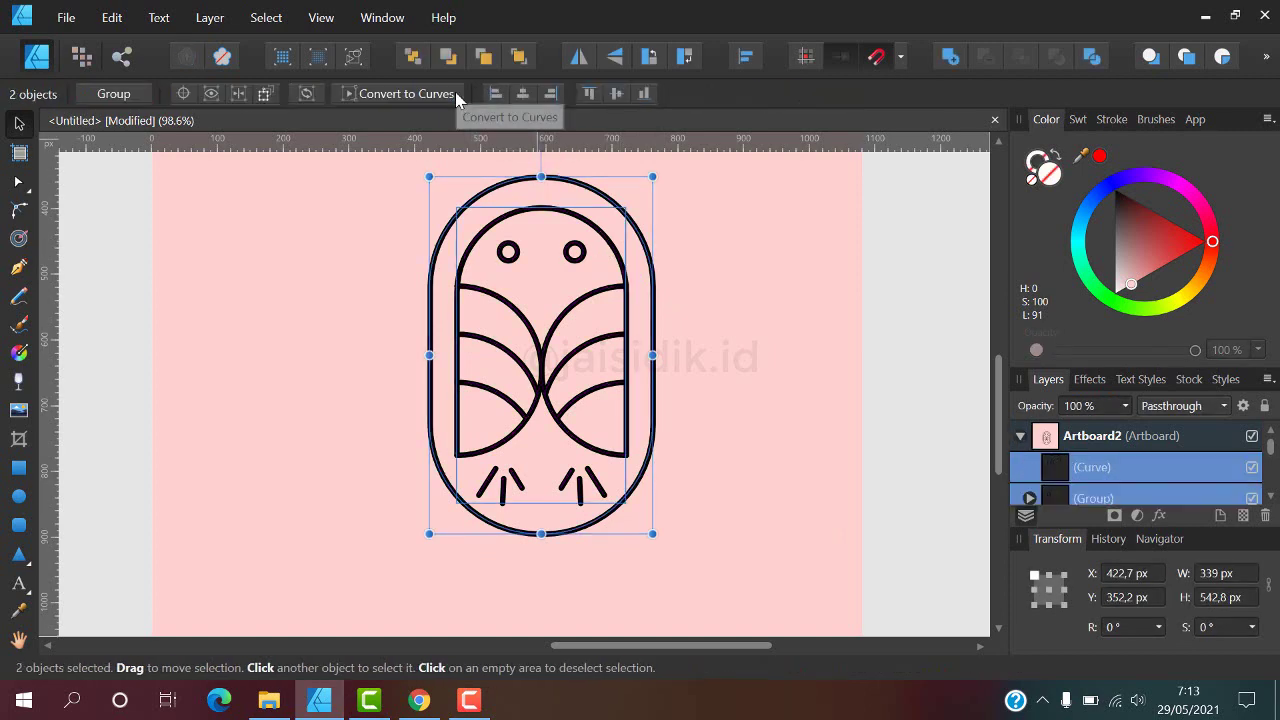
click(487, 228)
click(492, 228)
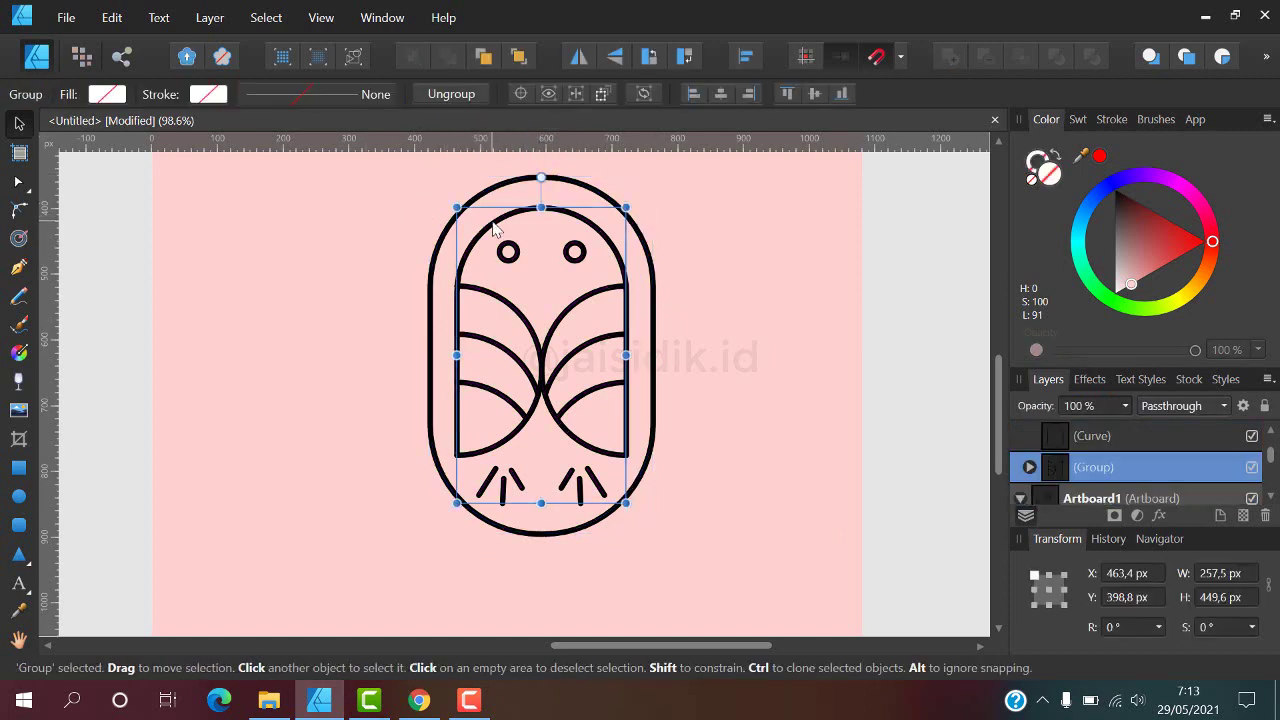
click(447, 94)
click(374, 191)
Ungroup the left and right wing curve groups.
click(538, 360)
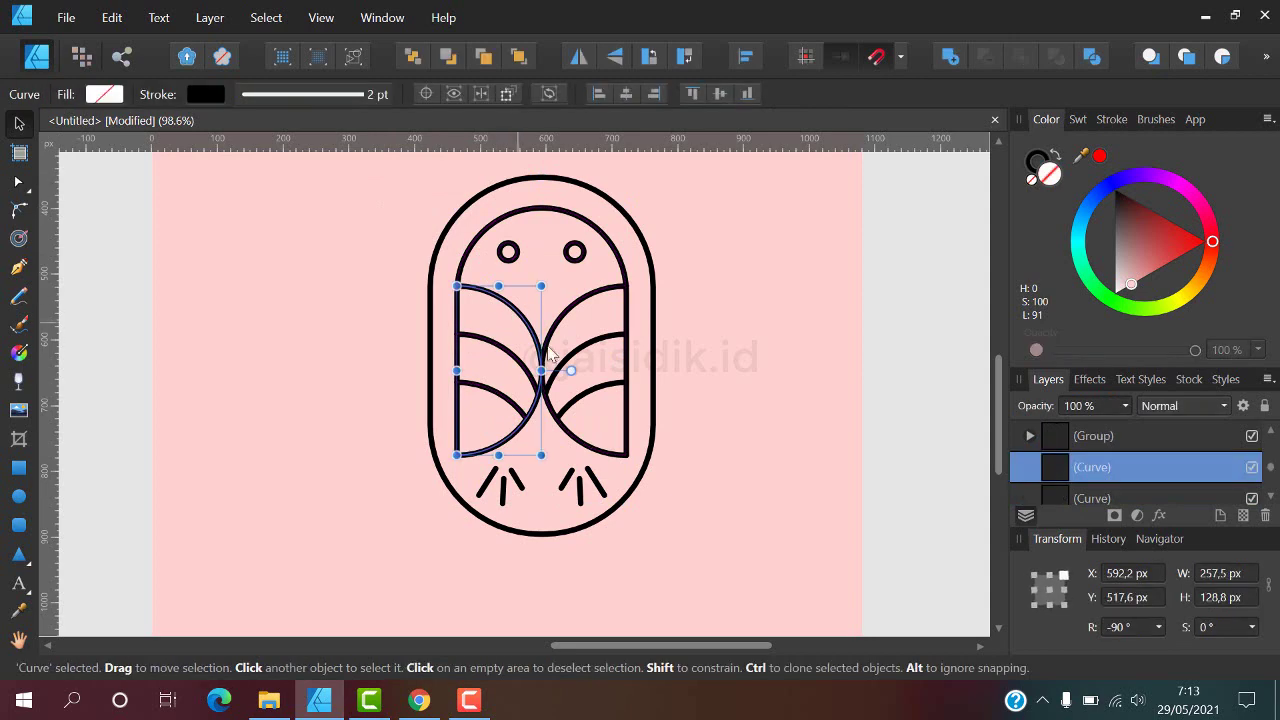
click(510, 365)
click(455, 94)
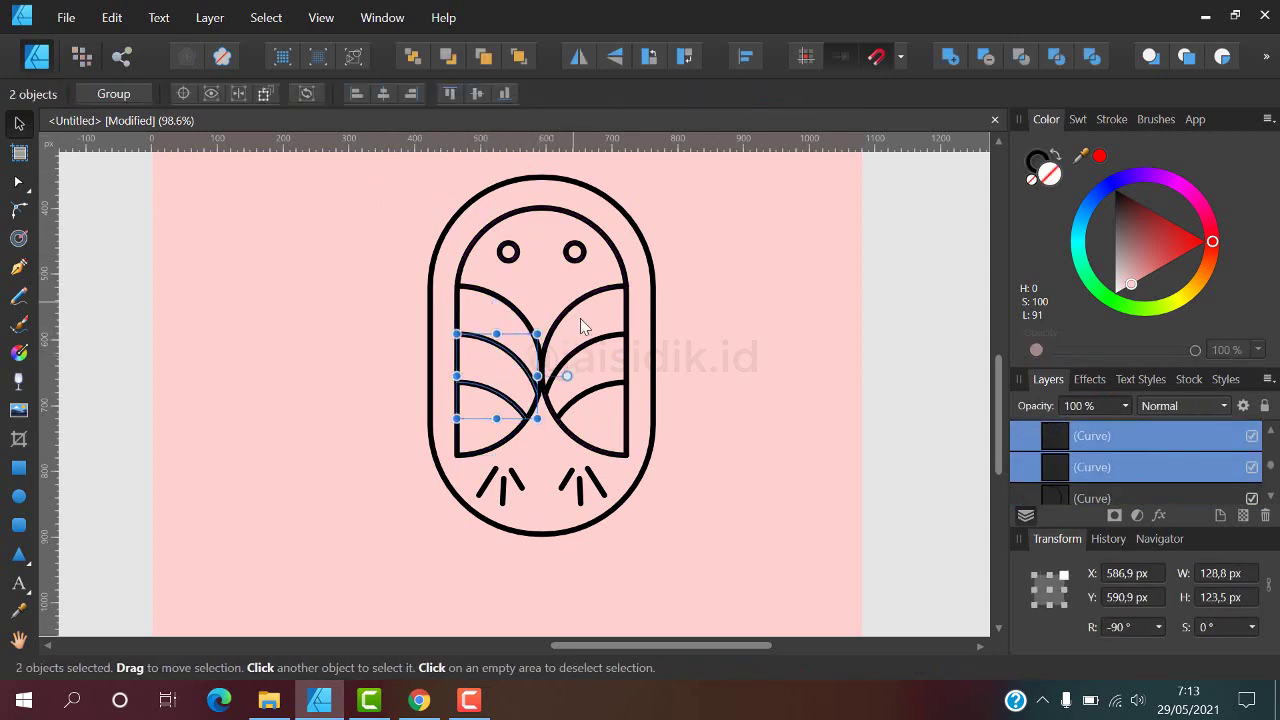
click(593, 348)
click(452, 94)
click(608, 432)
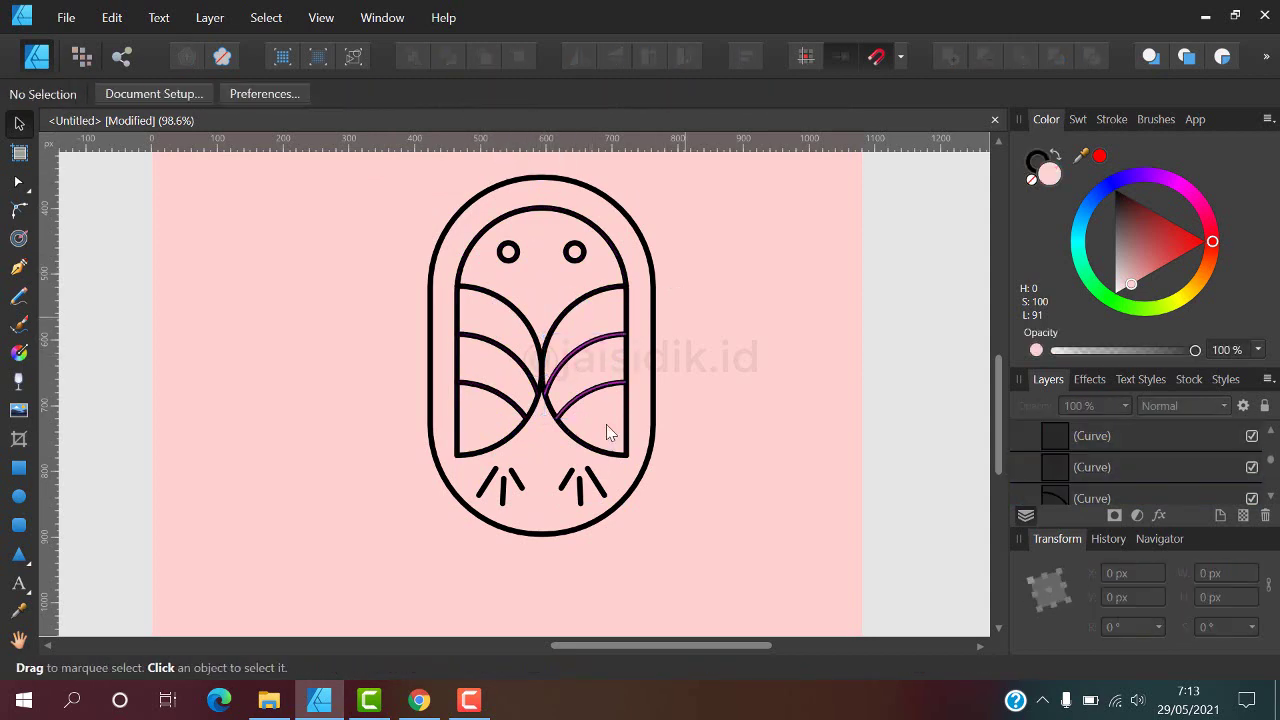
Ungroup the feet group, then split both feet into separate strokes.
click(590, 487)
click(452, 94)
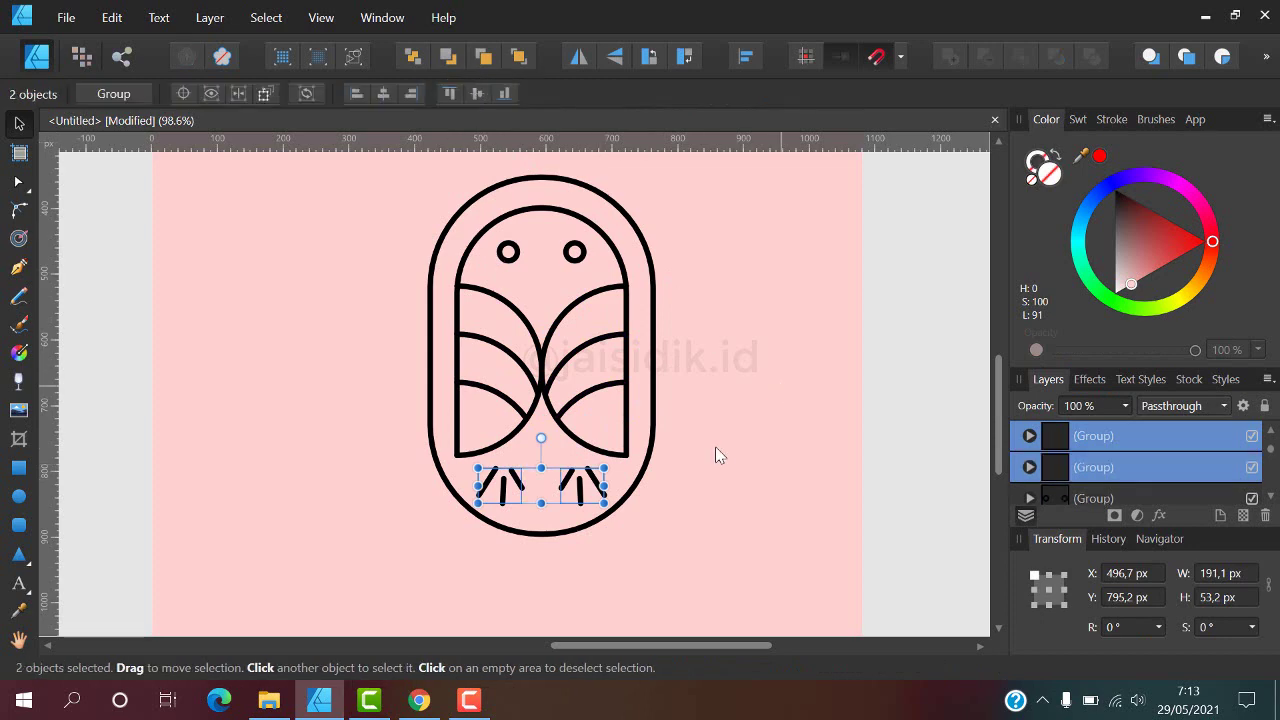
click(718, 454)
click(578, 487)
click(452, 94)
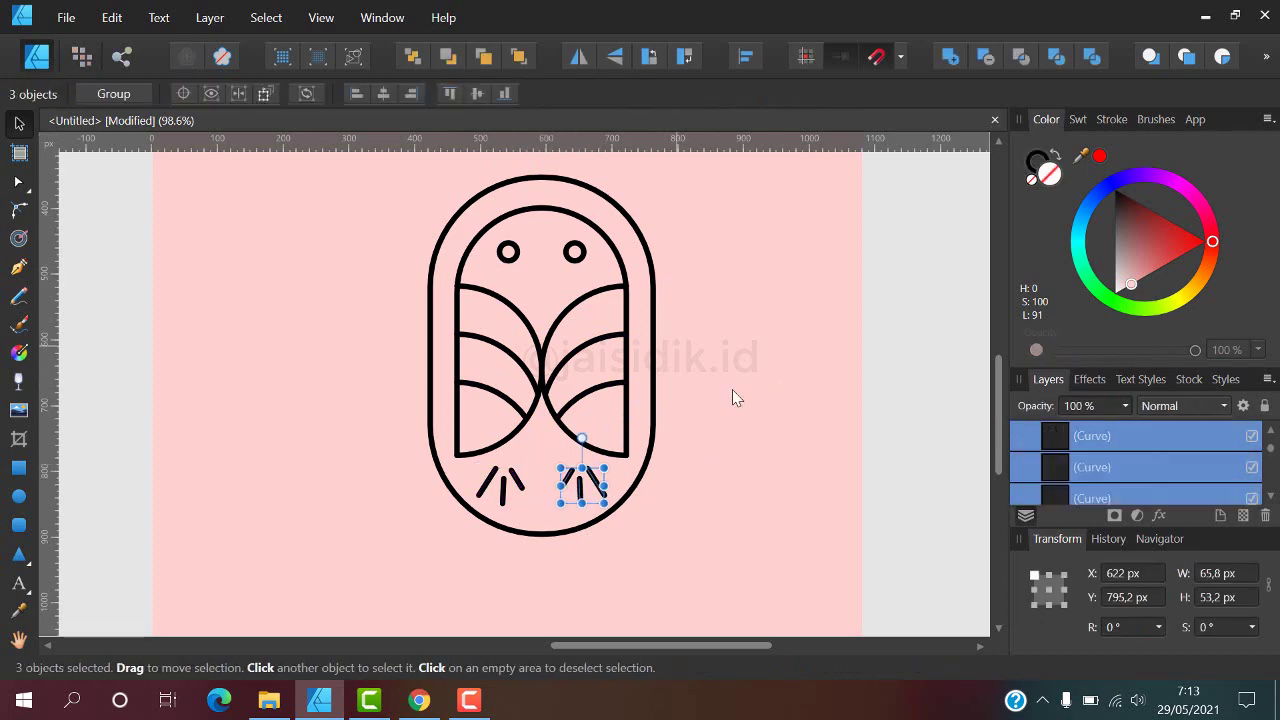
click(731, 394)
click(505, 505)
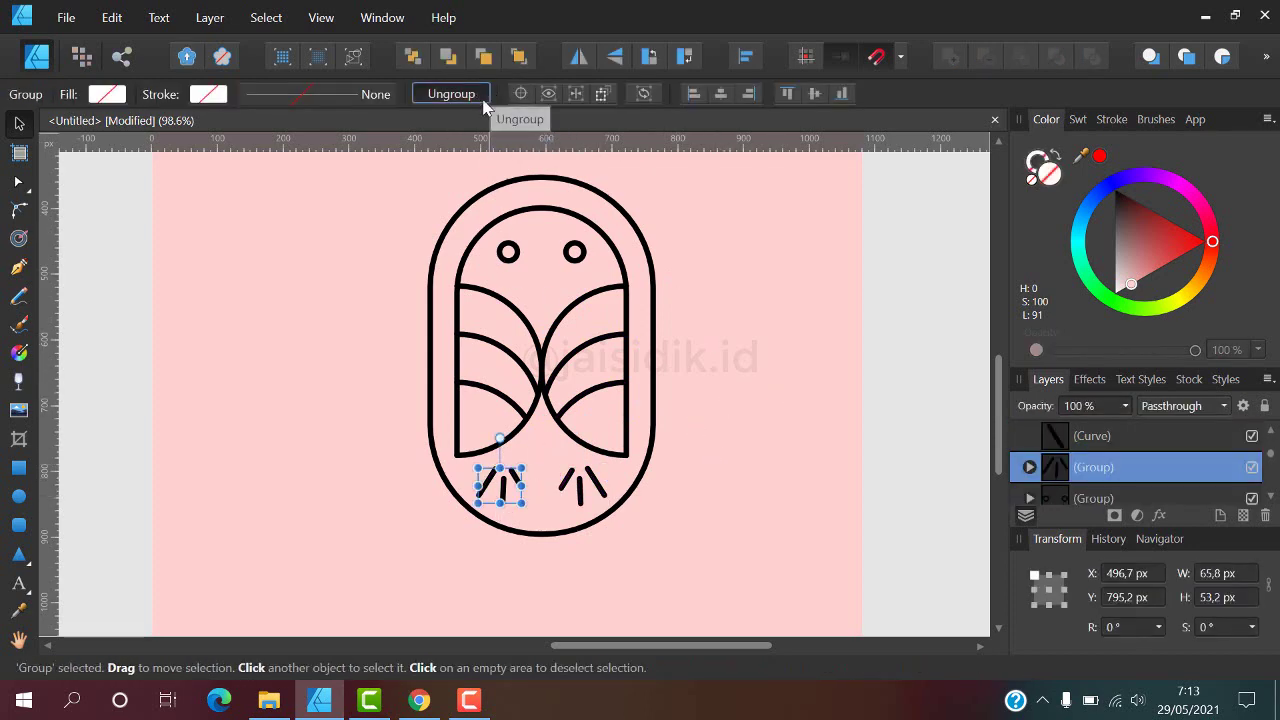
click(450, 93)
click(552, 244)
Split the eyes into two circles and select all 16 owl objects.
click(572, 257)
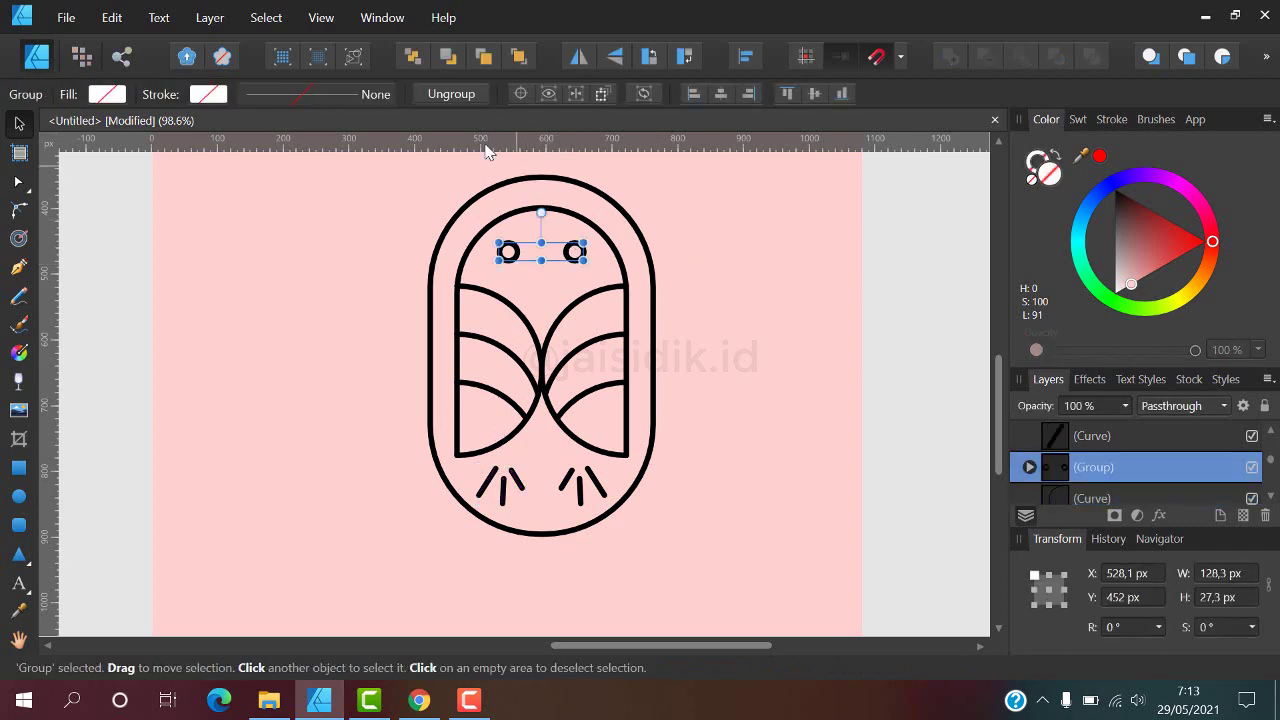
click(452, 94)
key(ctrl+minus)
click(674, 286)
mouse_move(704, 207)
mouse_down()
mouse_move(324, 484)
mouse_move(351, 491)
mouse_up()
ctrl+scroll(491, 423, up, 2)
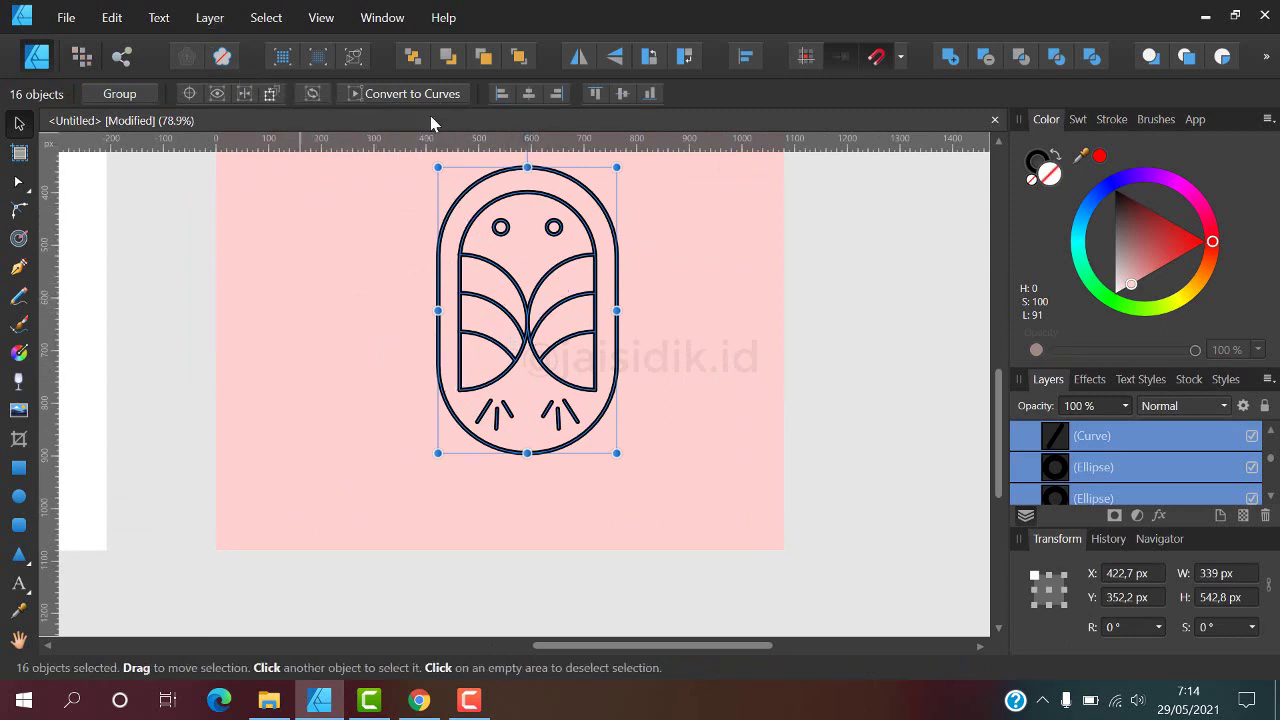
Expand all the owl's strokes into filled outlines with Layer > Expand Stroke.
click(202, 18)
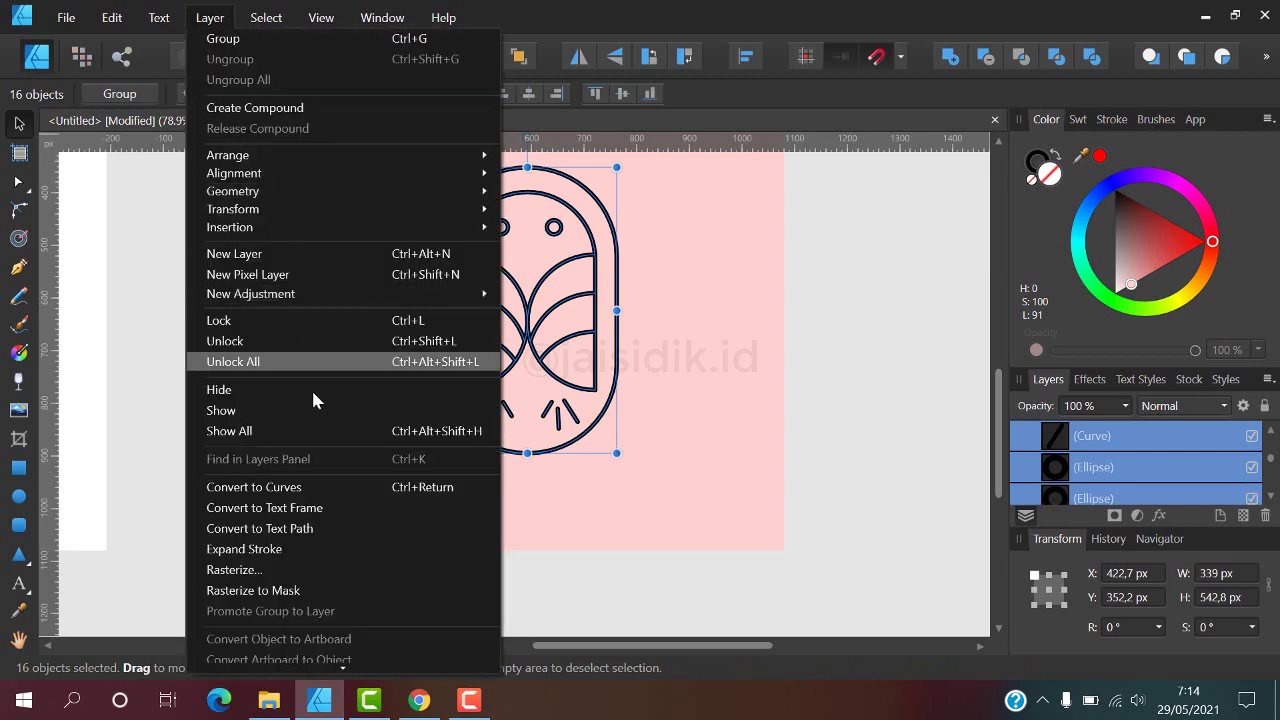
click(277, 549)
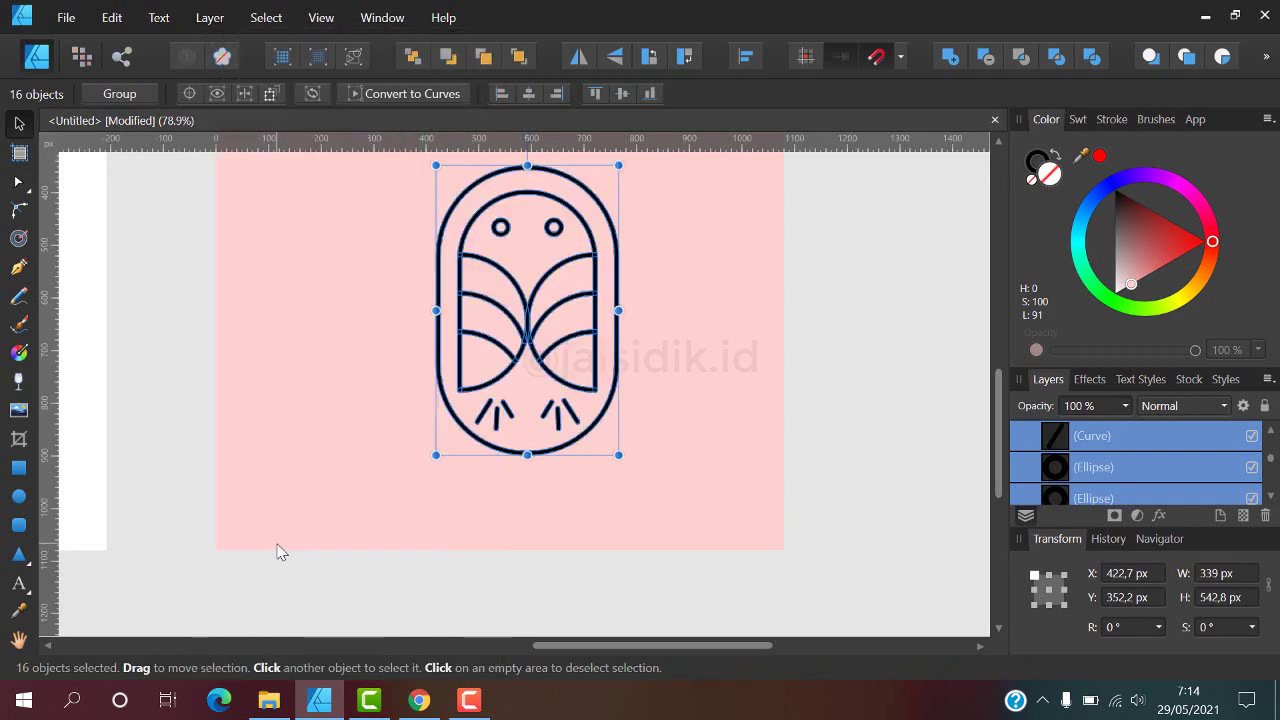
scroll(642, 234, up, 5)
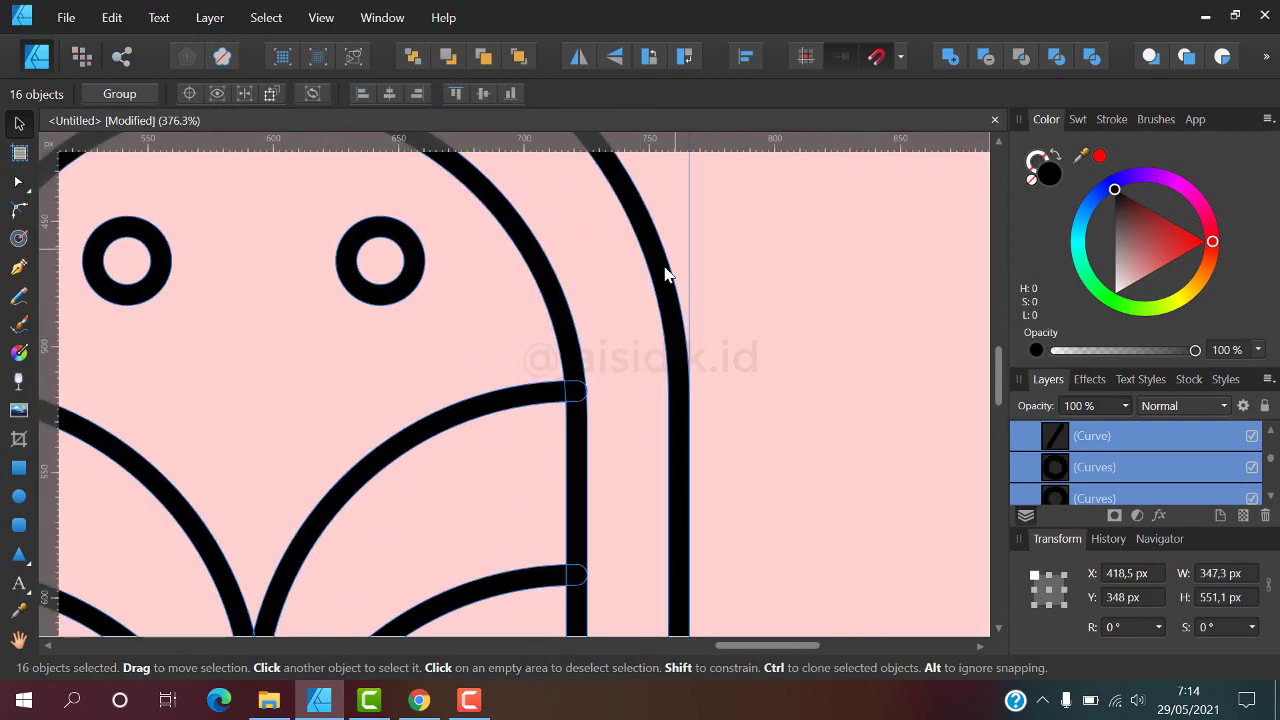
scroll(660, 233, down, 5)
scroll(651, 277, up, 3)
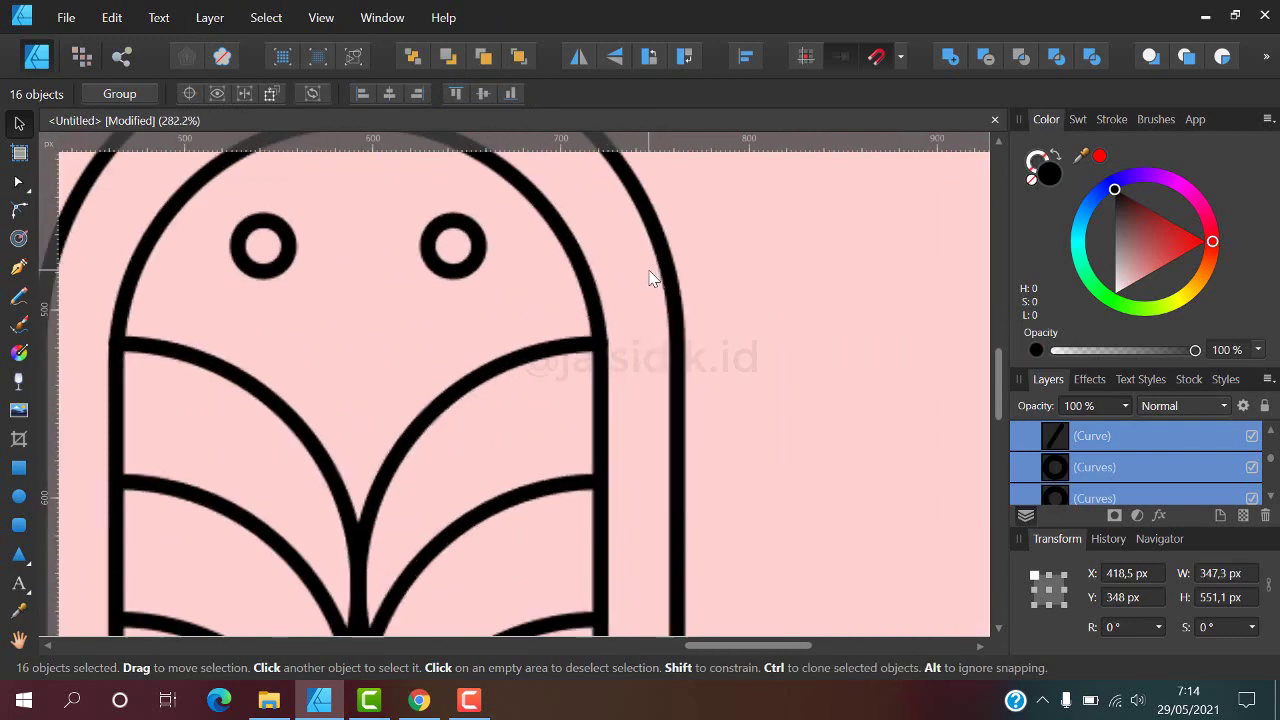
scroll(651, 277, down, 3)
scroll(571, 271, up, 1)
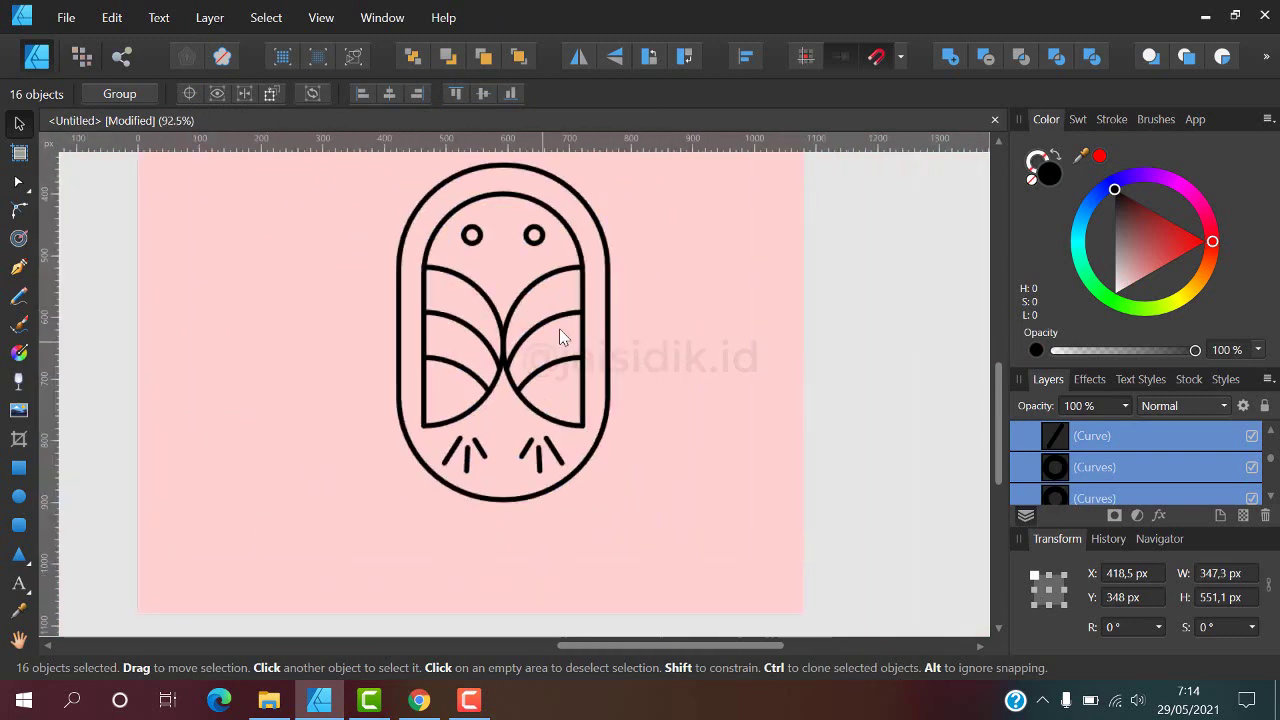
Merge the expanded outlines with Add into one 461.3 × 732 px curve.
click(955, 62)
click(620, 314)
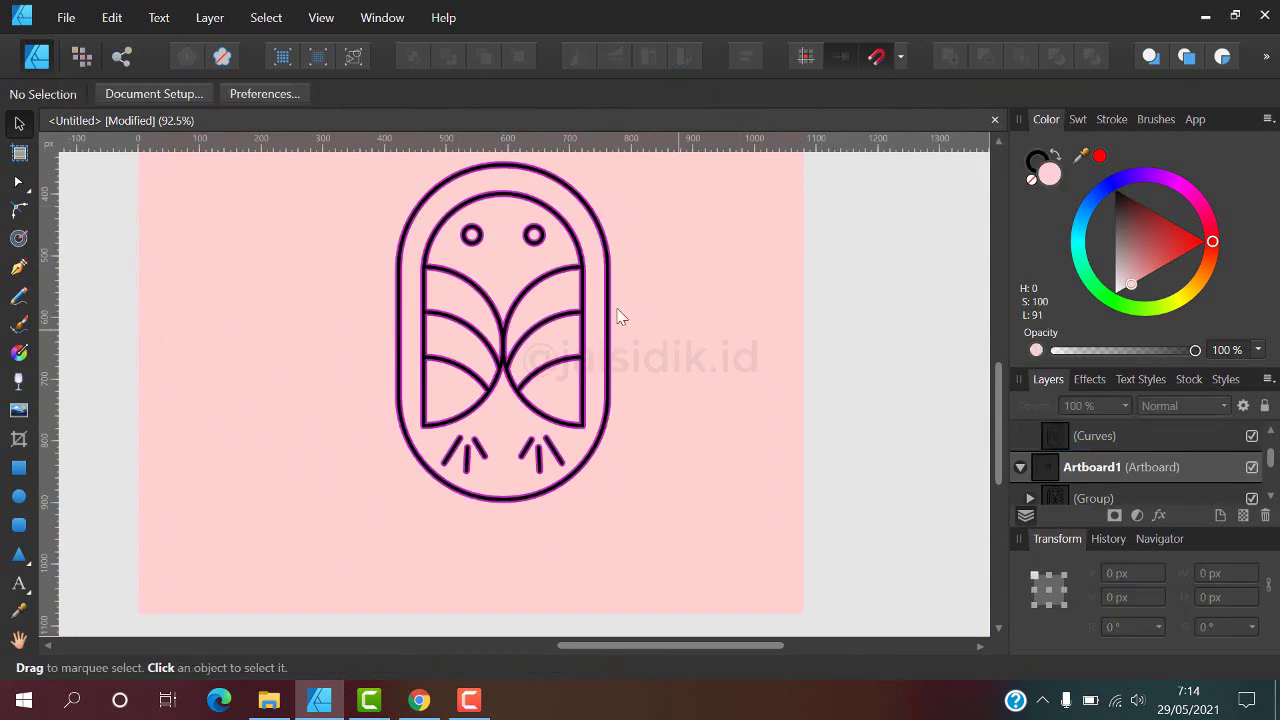
scroll(600, 320, down, 4)
Scale the merged owl down to 322.2 × 511.3 px.
click(576, 335)
mouse_move(579, 350)
mouse_down()
mouse_move(552, 283)
mouse_move(605, 336)
mouse_up()
scroll(600, 330, up, 1)
scroll(593, 310, down, 1)
click(555, 340)
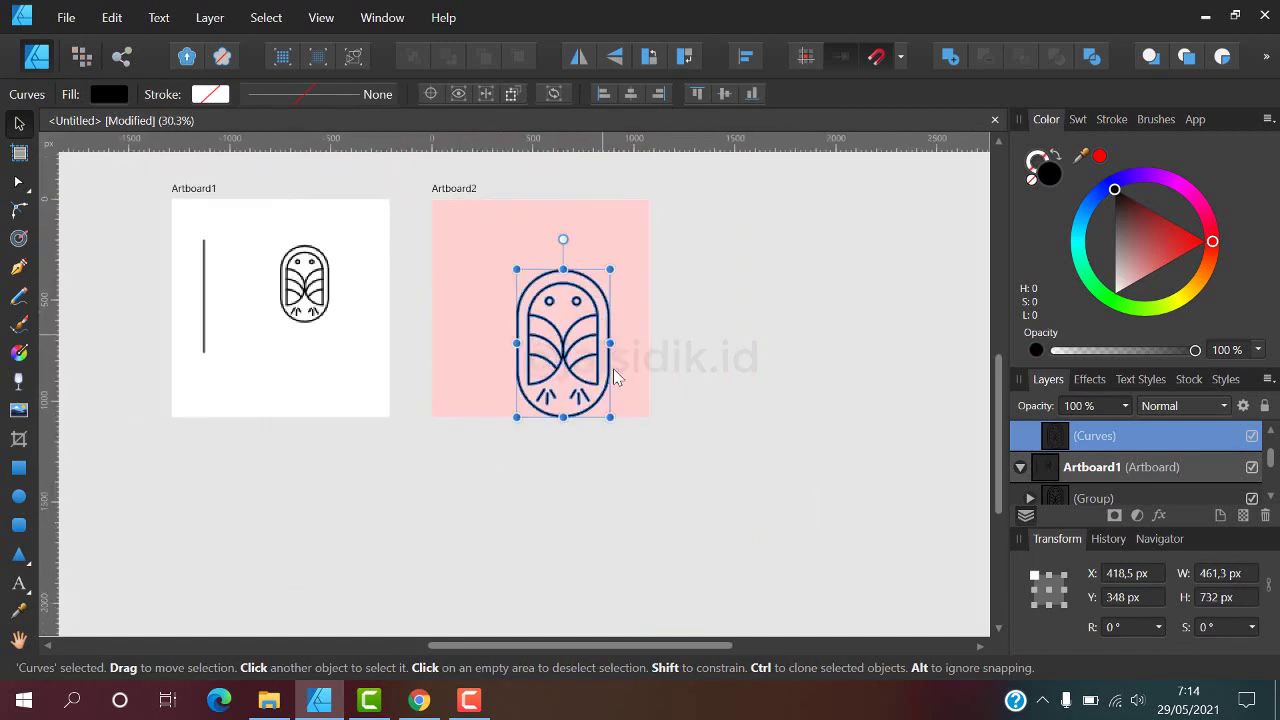
drag(600, 418, 581, 355)
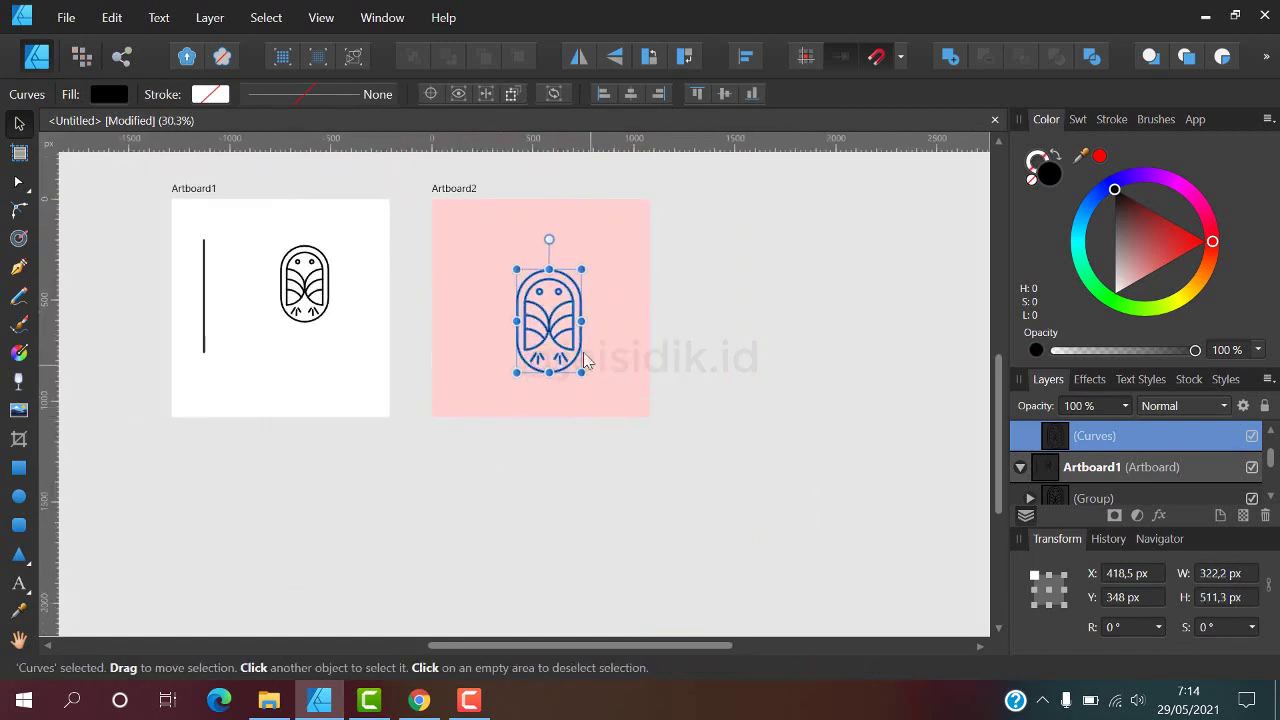
scroll(587, 265, up, 2)
scroll(587, 265, down, 2)
scroll(587, 265, up, 2)
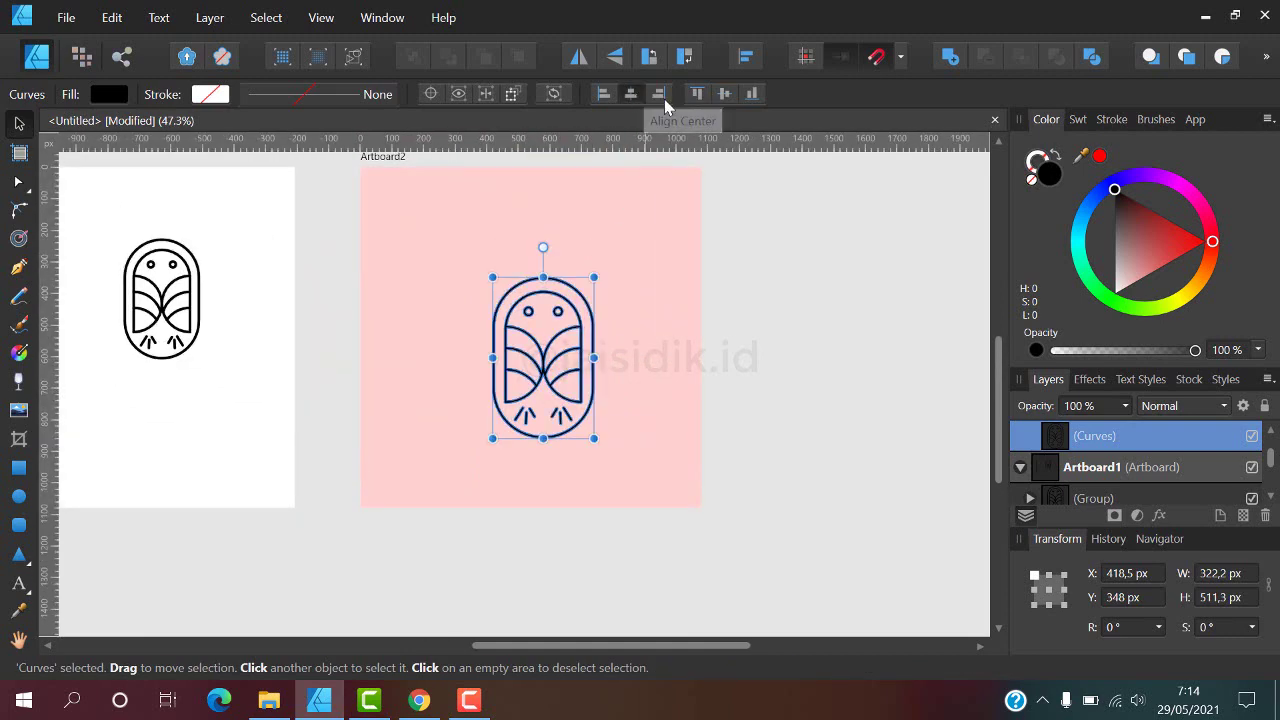
Centre the owl horizontally and vertically on Artboard2.
click(630, 94)
click(724, 94)
click(619, 265)
scroll(500, 280, up, 2)
scroll(500, 280, down, 3)
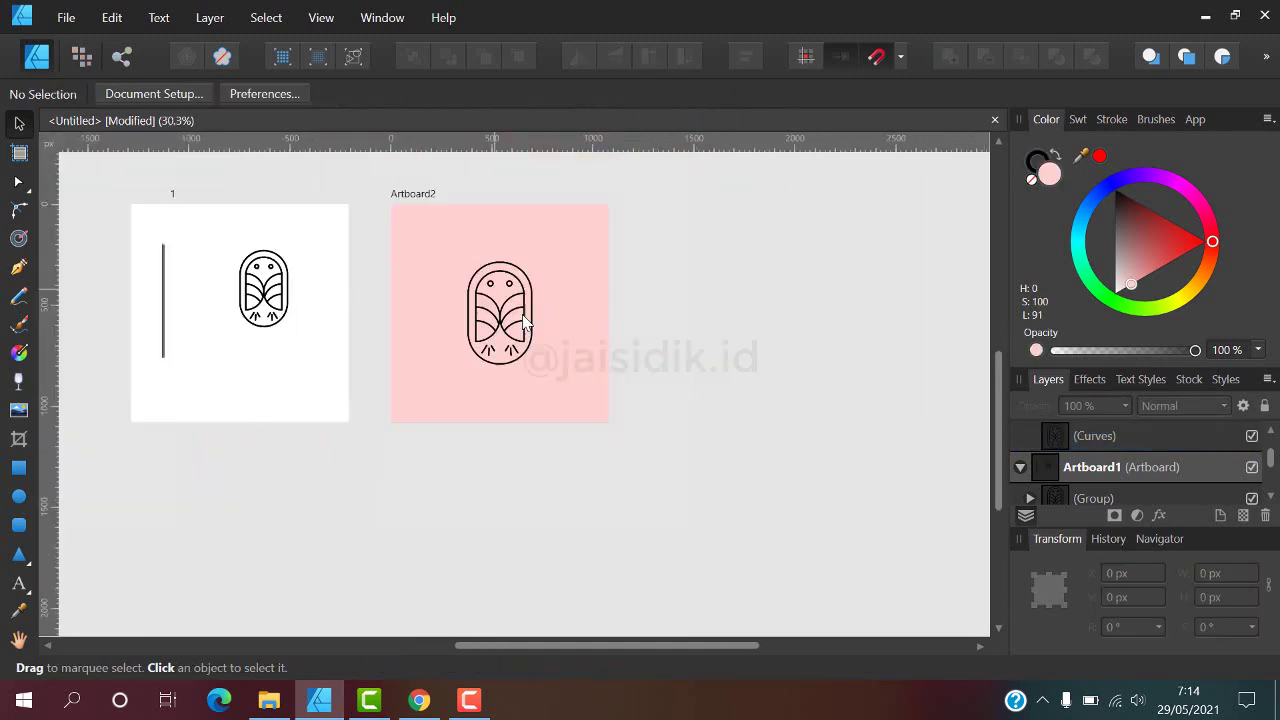
scroll(500, 280, up, 2)
Try a red colour on the owl curves, then set them back to black.
click(480, 300)
click(1182, 241)
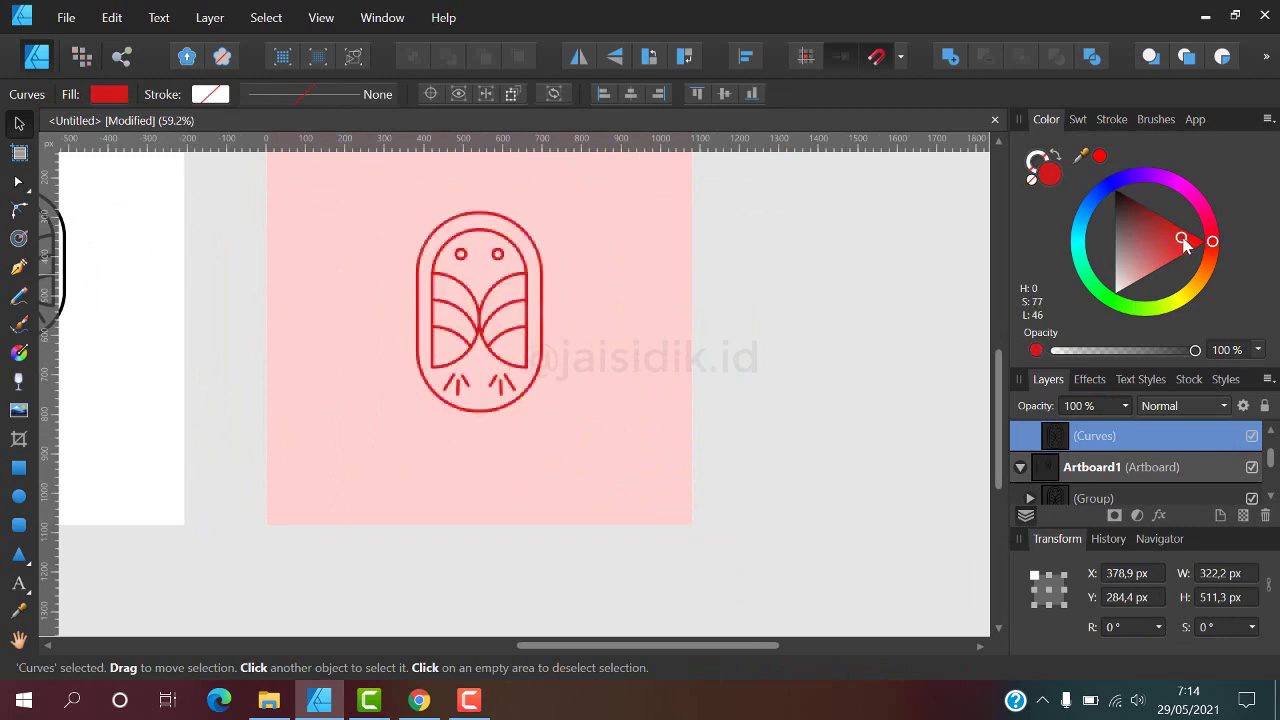
drag(1194, 242, 1114, 189)
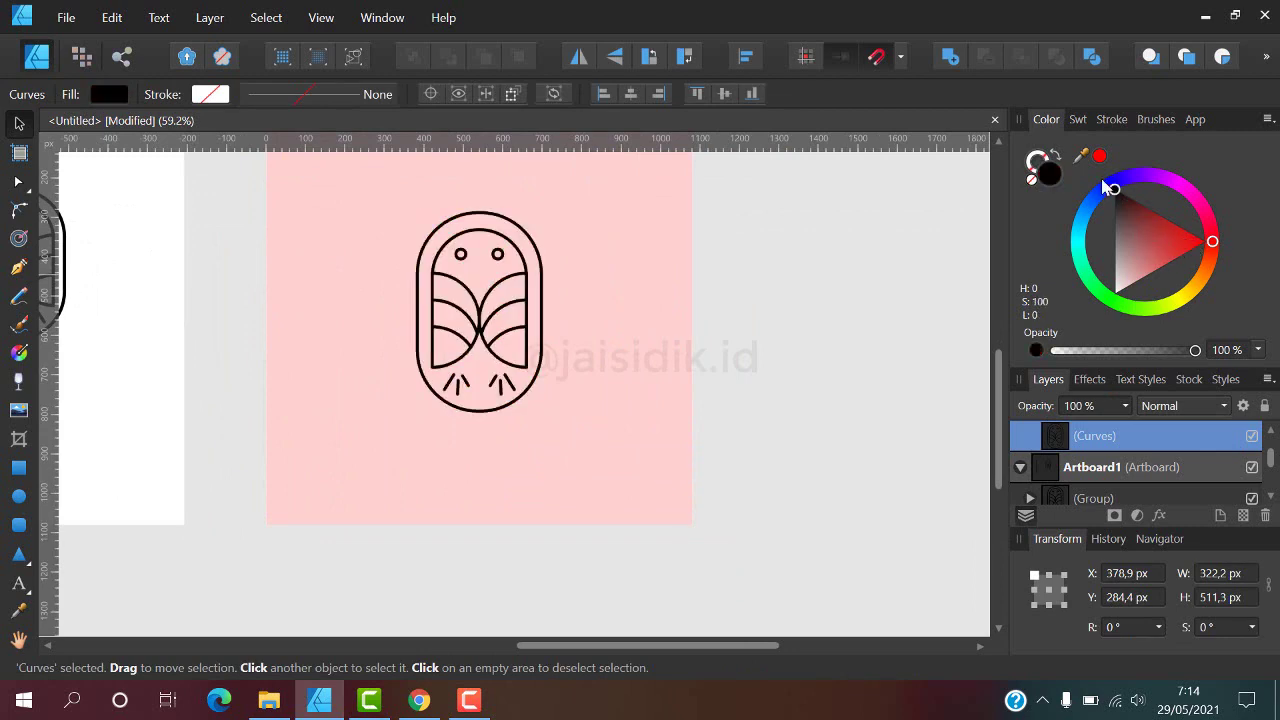
click(729, 270)
scroll(487, 337, down, 1)
scroll(487, 337, down, 2)
click(477, 240)
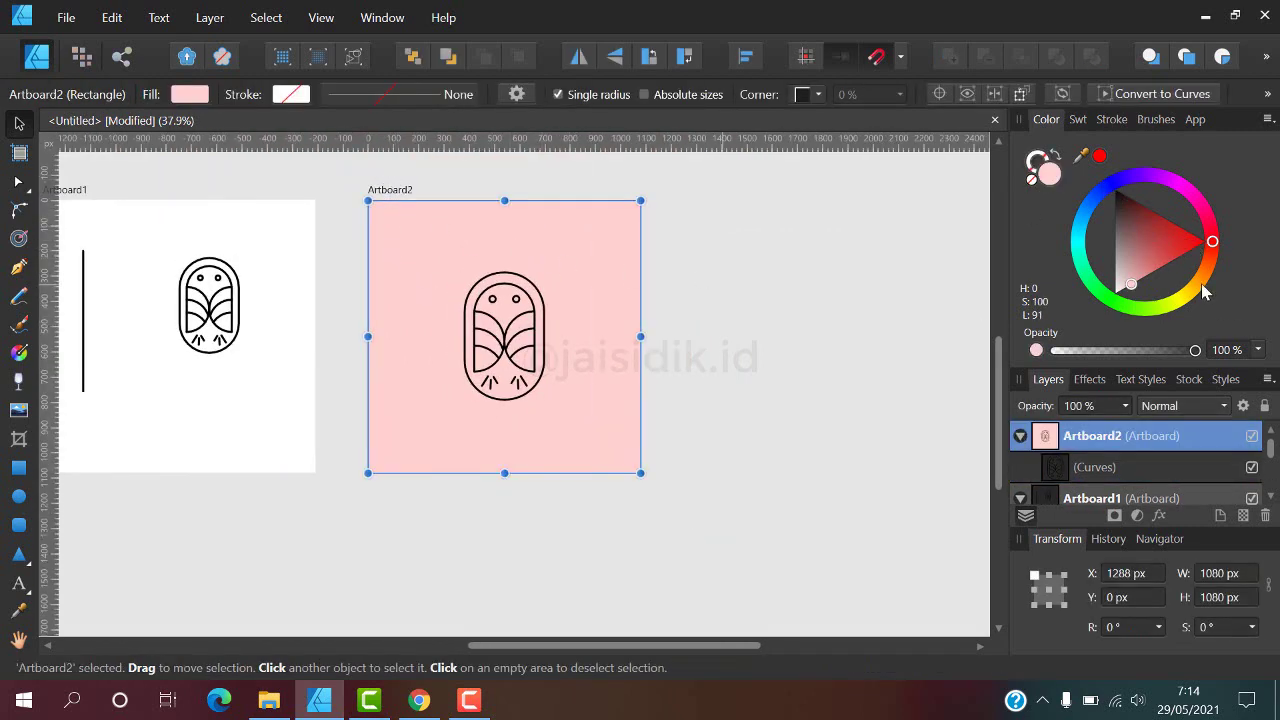
Fill Artboard2 with black and recolour the merged owl curve white.
drag(1125, 200, 1114, 189)
click(547, 309)
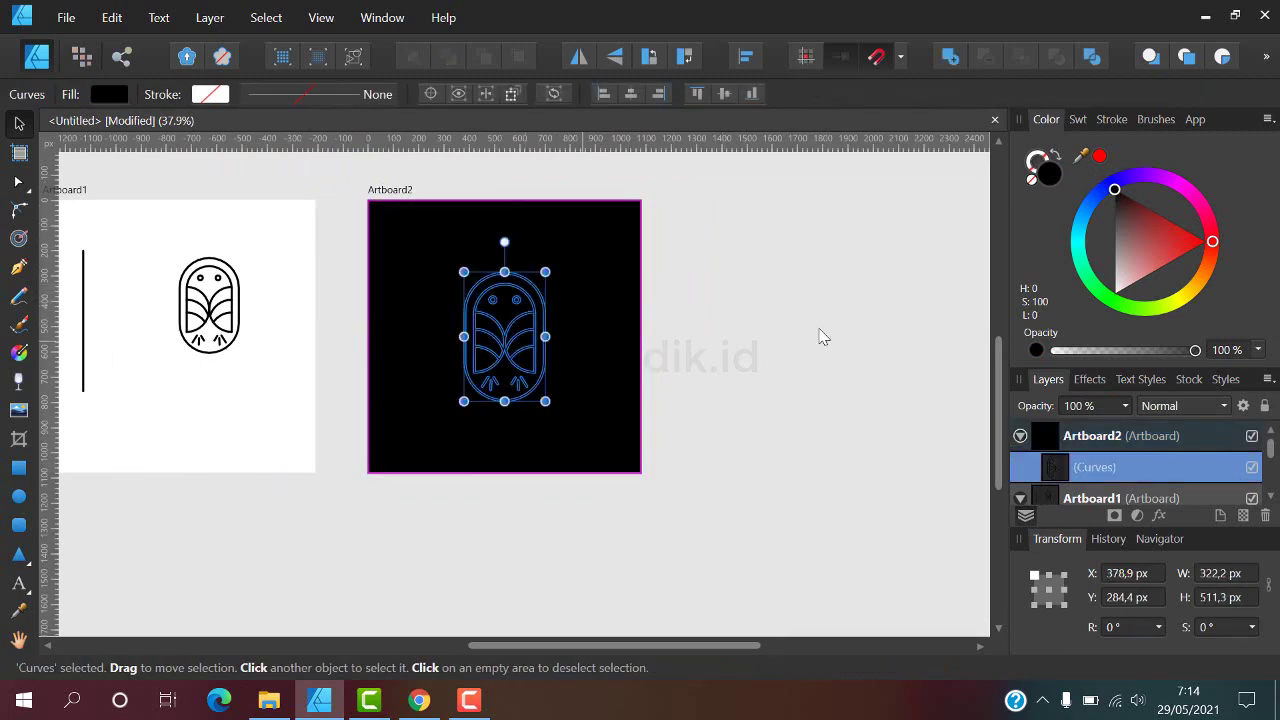
drag(1143, 258, 1114, 293)
click(674, 374)
scroll(674, 376, up, 2)
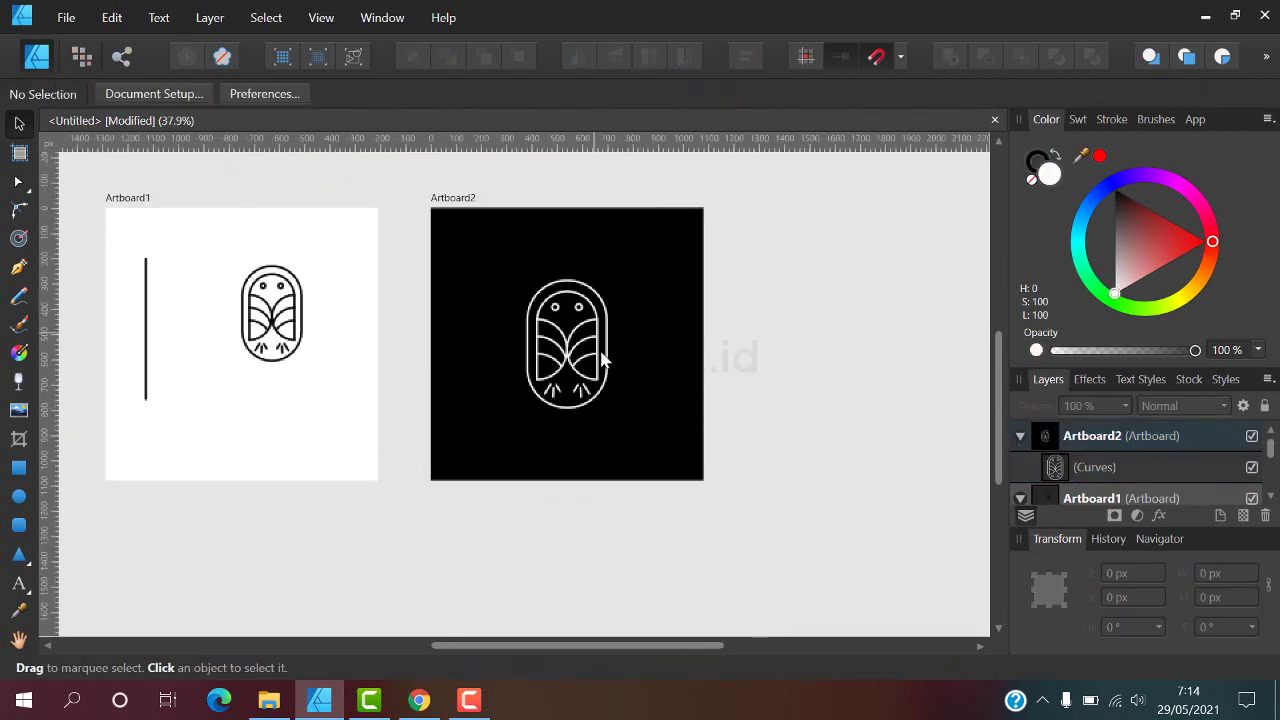
scroll(831, 286, down, 2)
scroll(831, 286, up, 2)
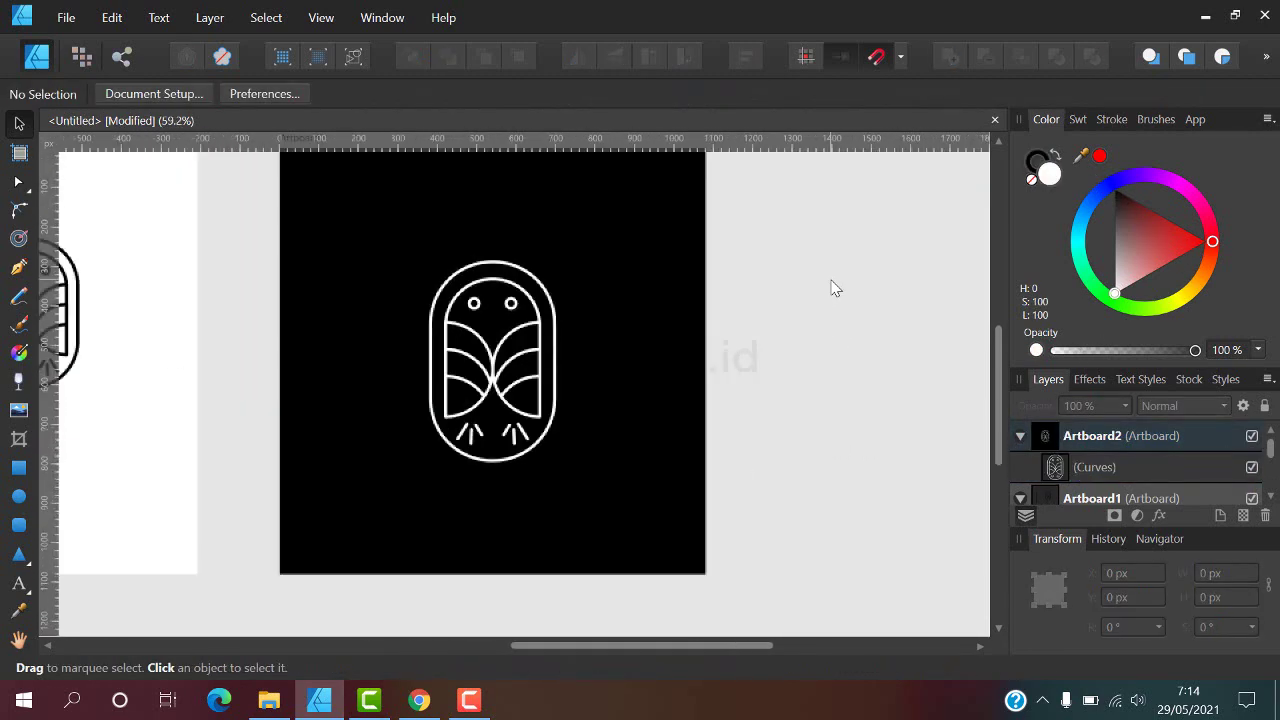
scroll(760, 290, down, 1)
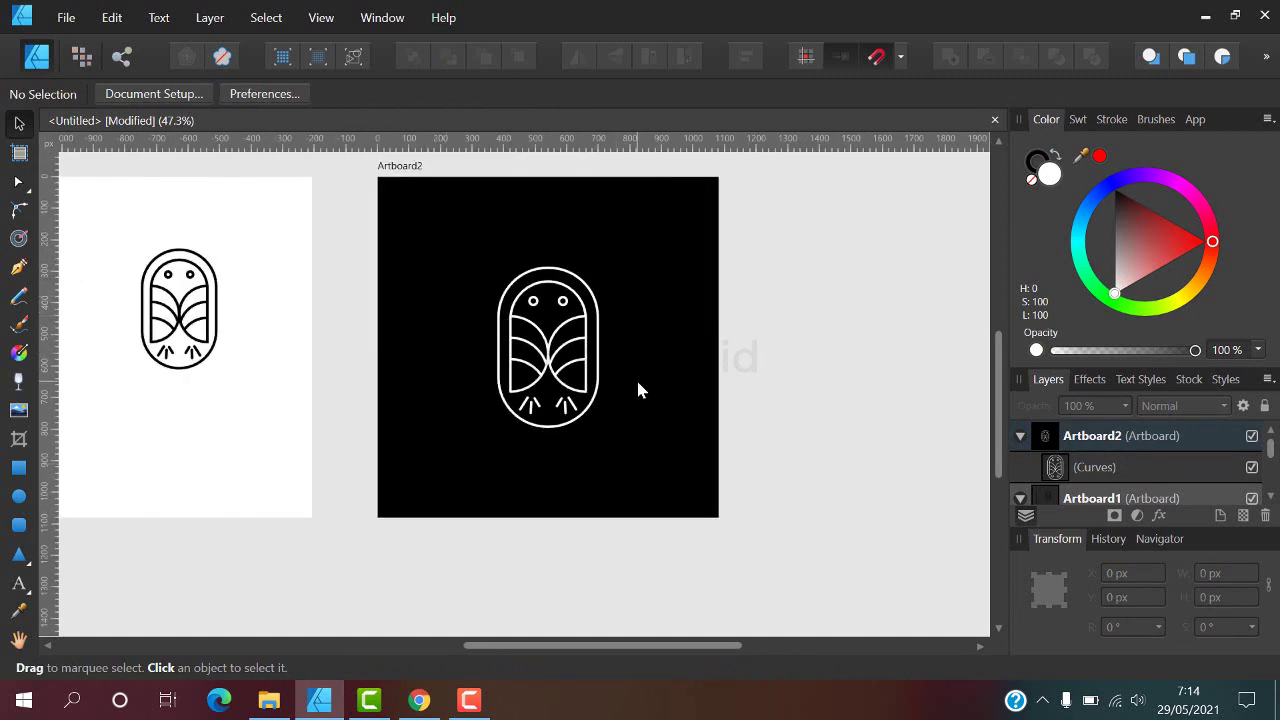
click(547, 297)
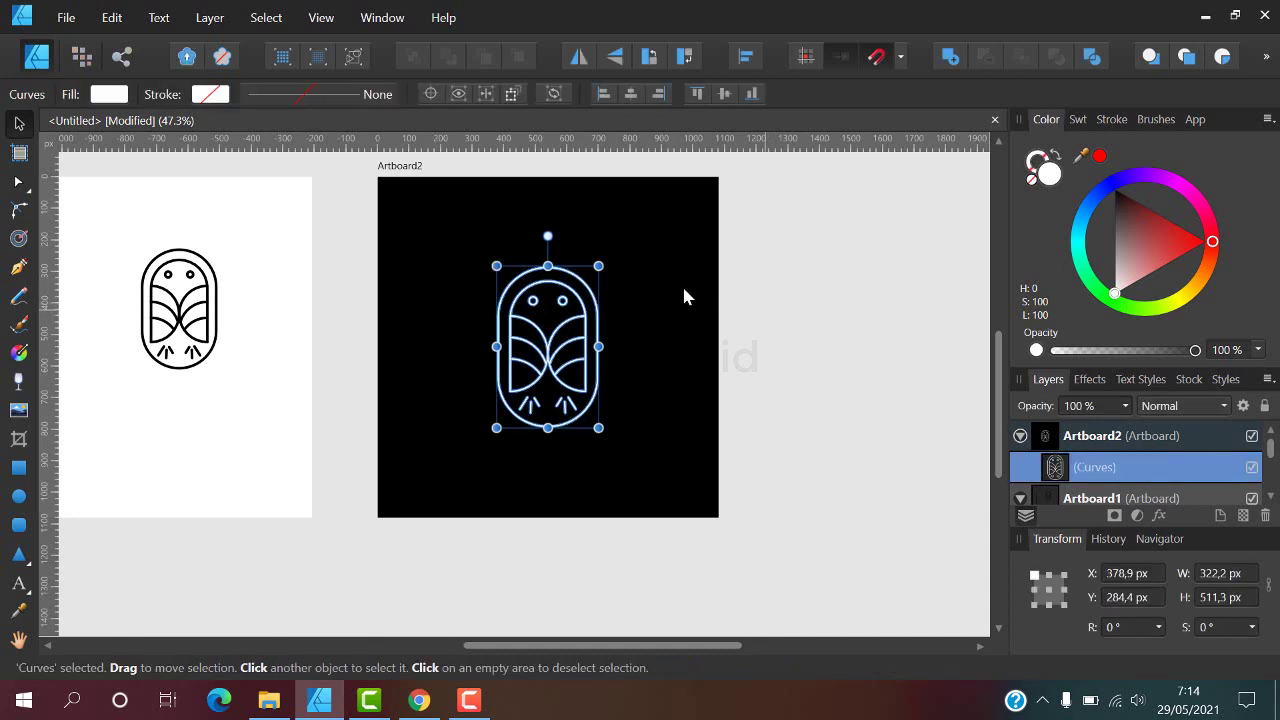
click(395, 163)
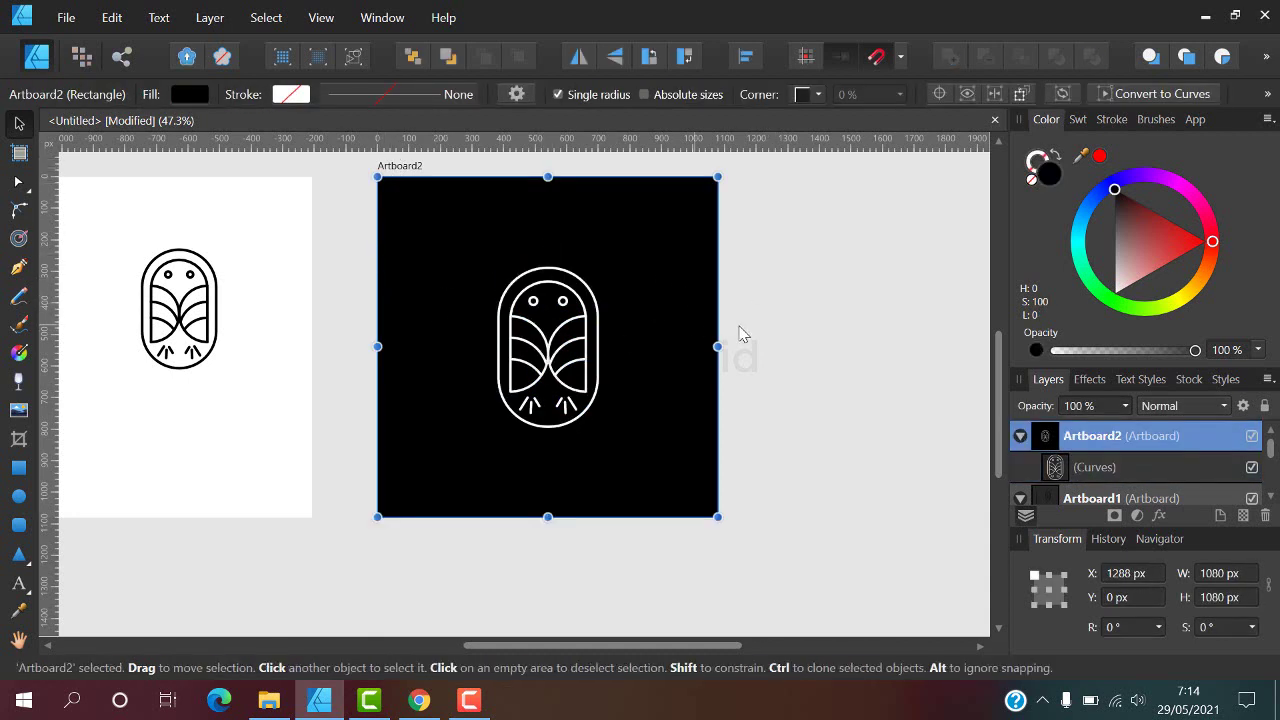
click(787, 329)
click(580, 322)
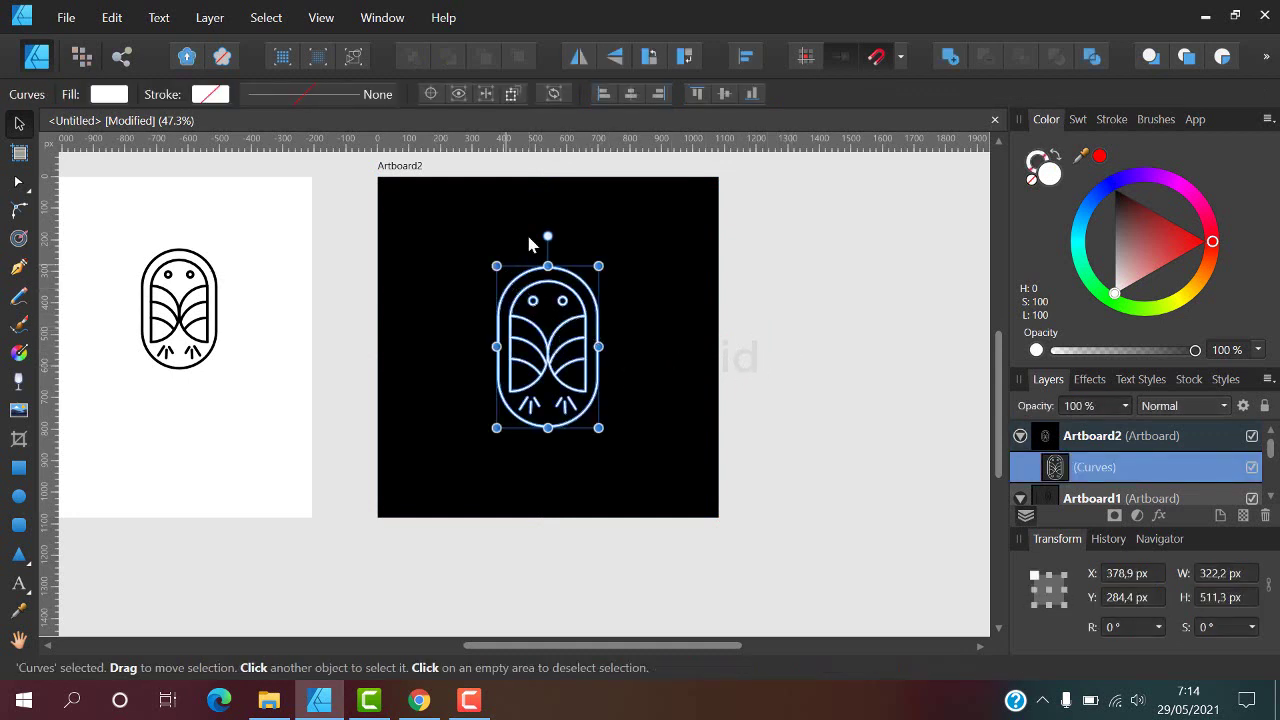
click(405, 163)
click(592, 284)
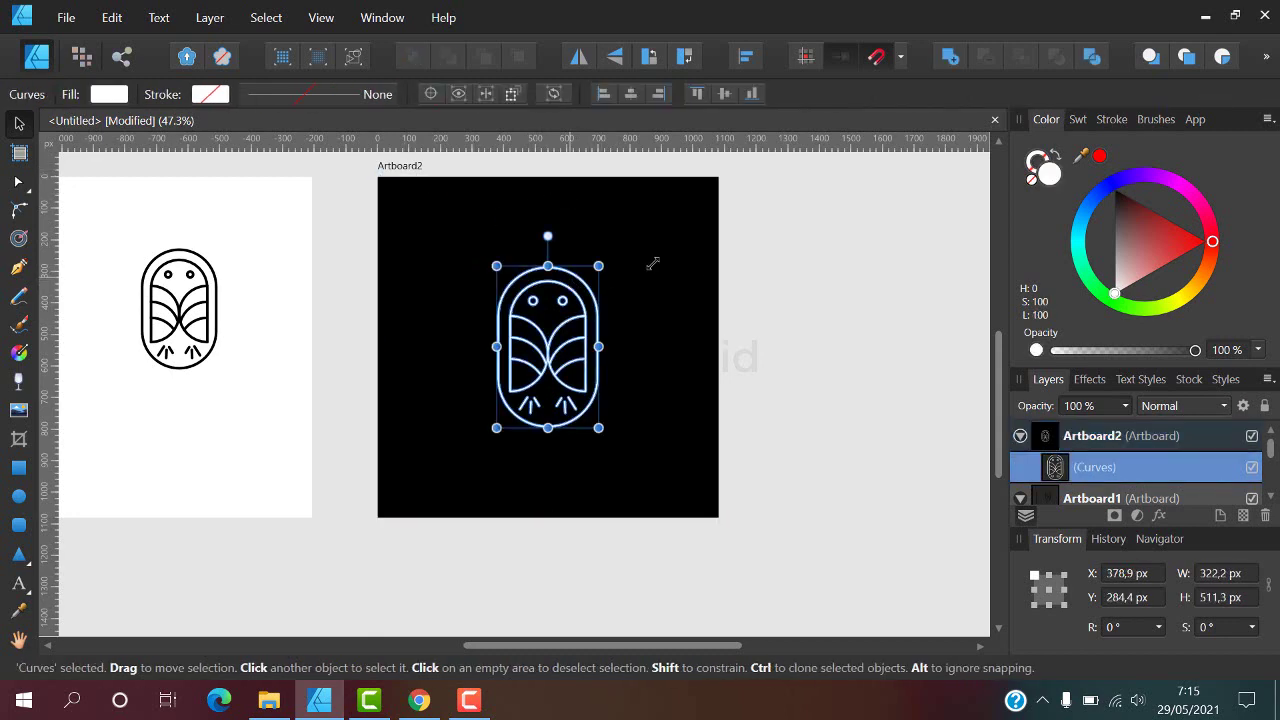
click(818, 263)
click(586, 310)
click(757, 292)
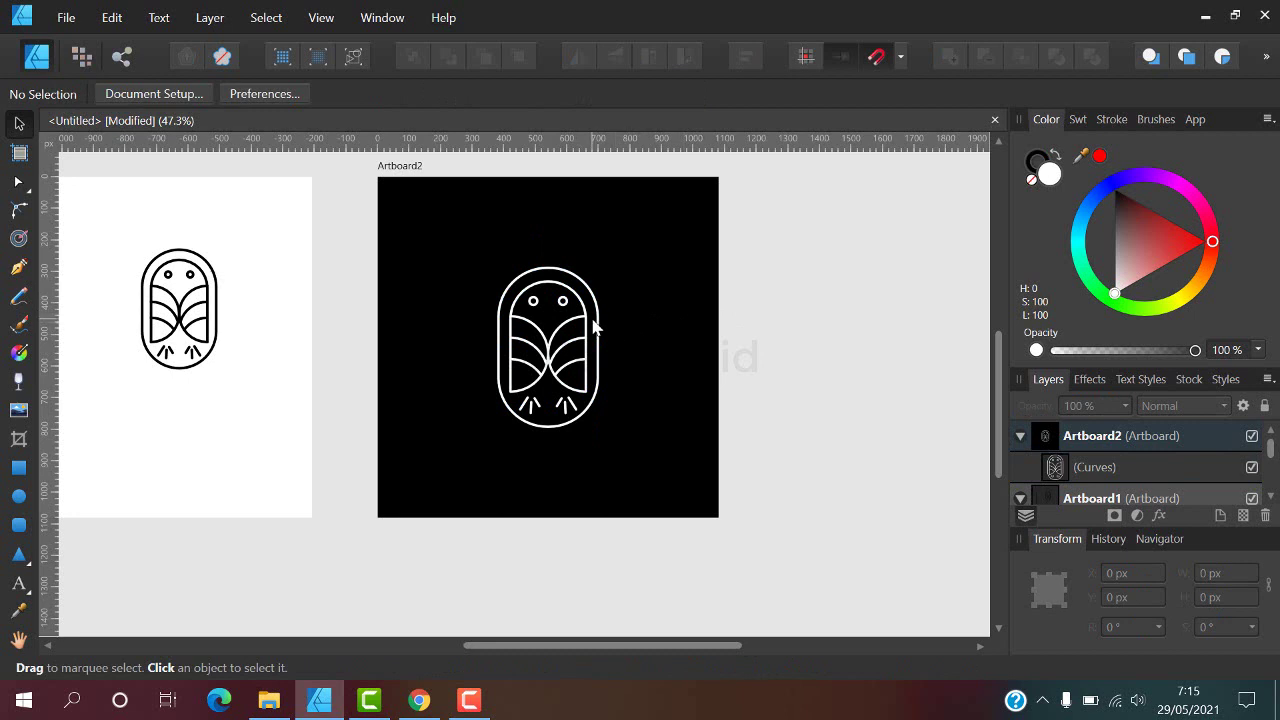
click(592, 328)
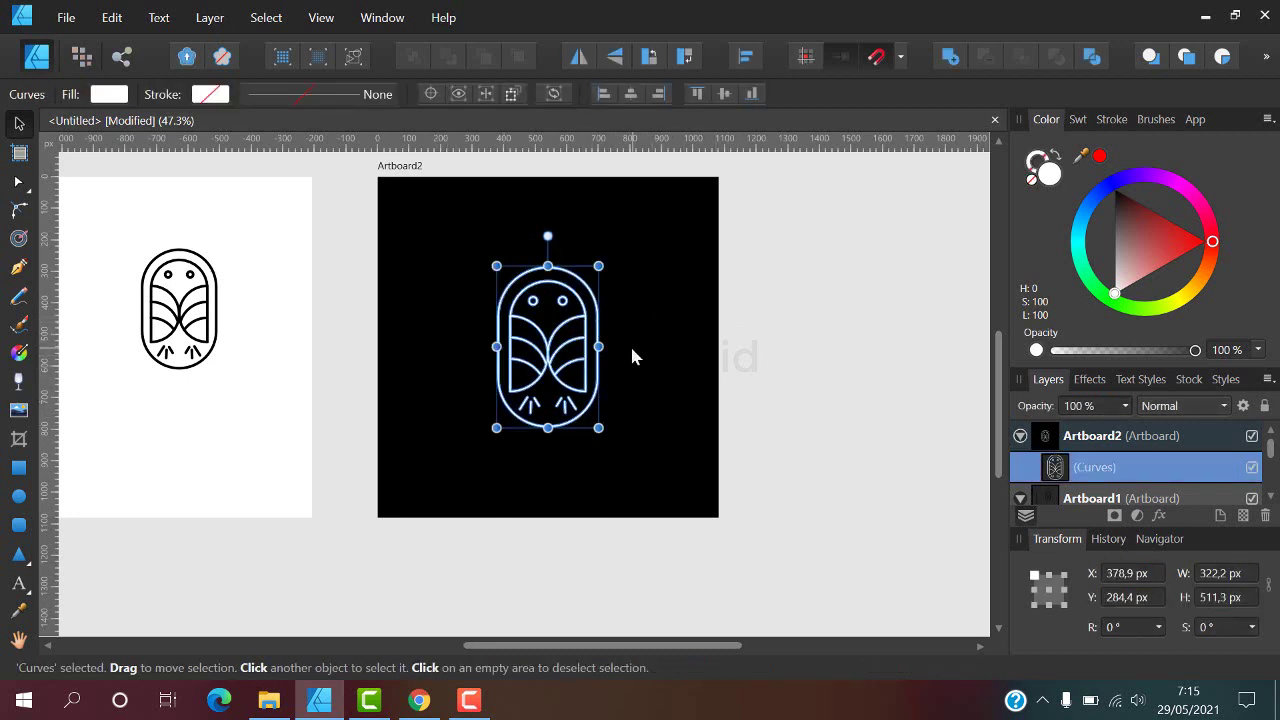